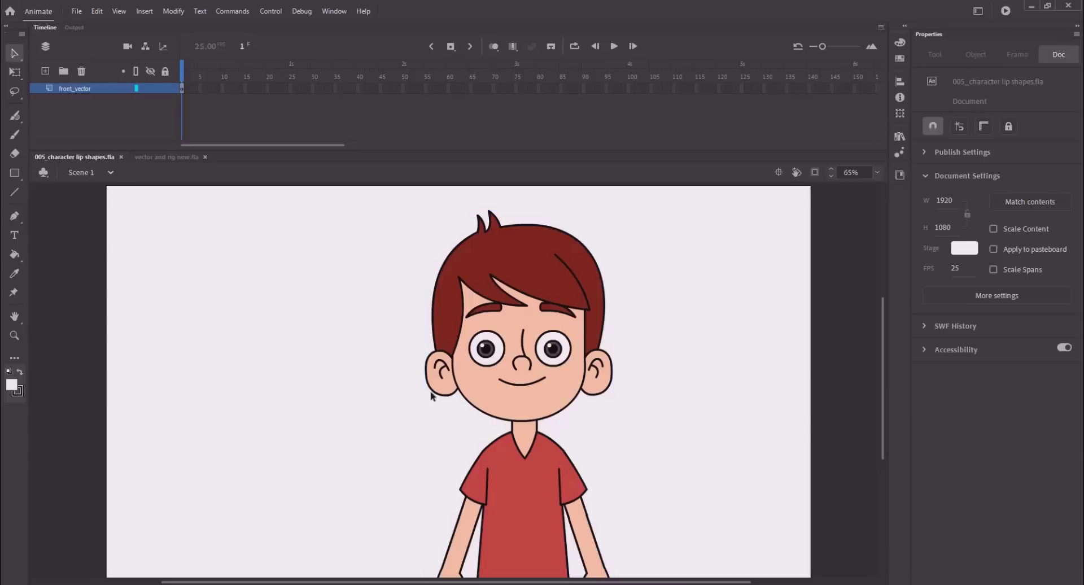
- Open the front-angle mouth symbol inside the head, activate the lip_shapes layer at frame 1, and hide Layer_1
double_click(484, 401)
click(489, 403)
double_click(502, 394)
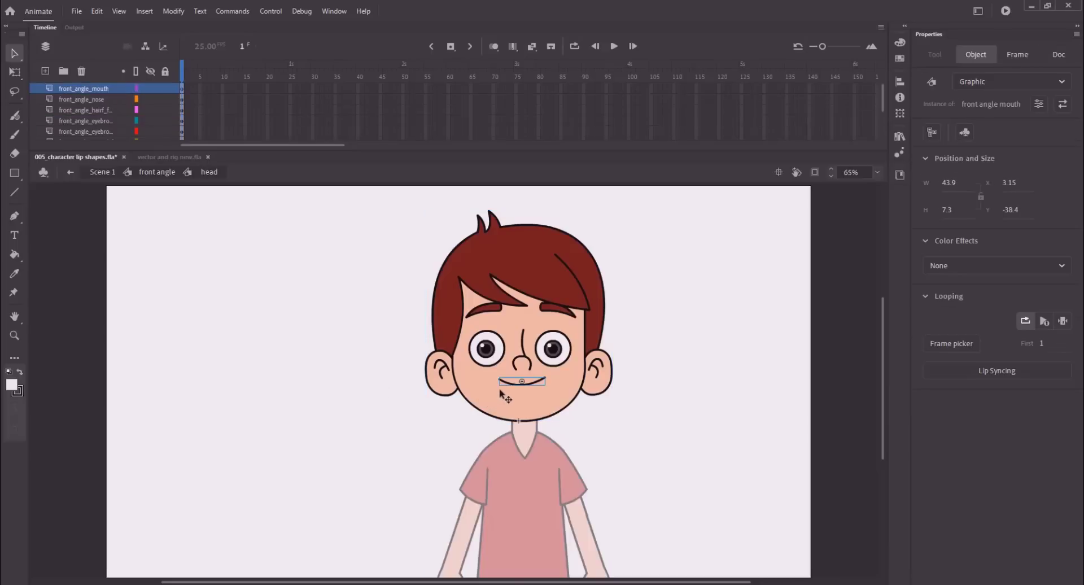
double_click(523, 384)
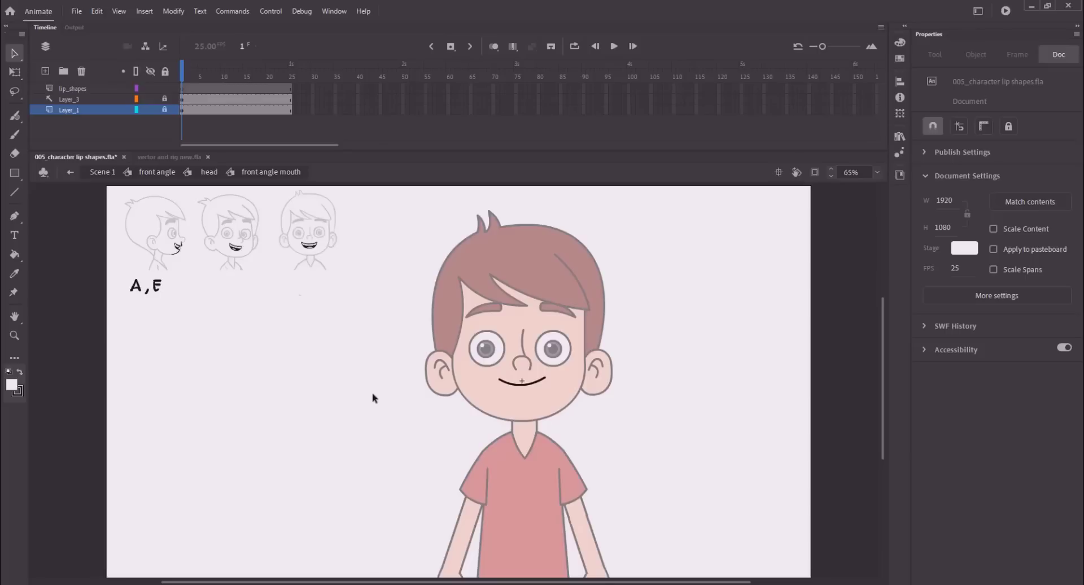
click(72, 89)
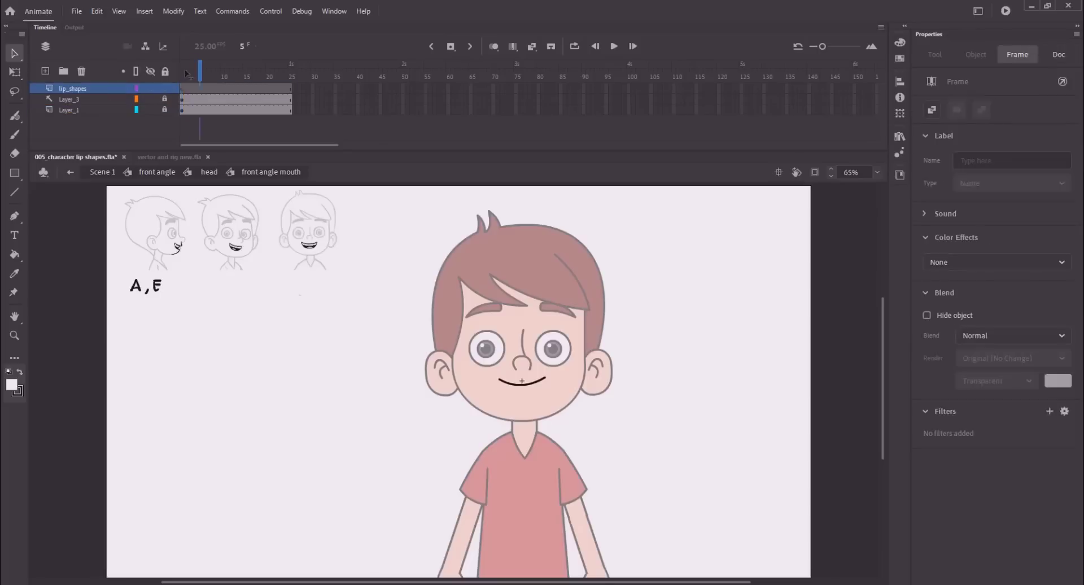
click(150, 110)
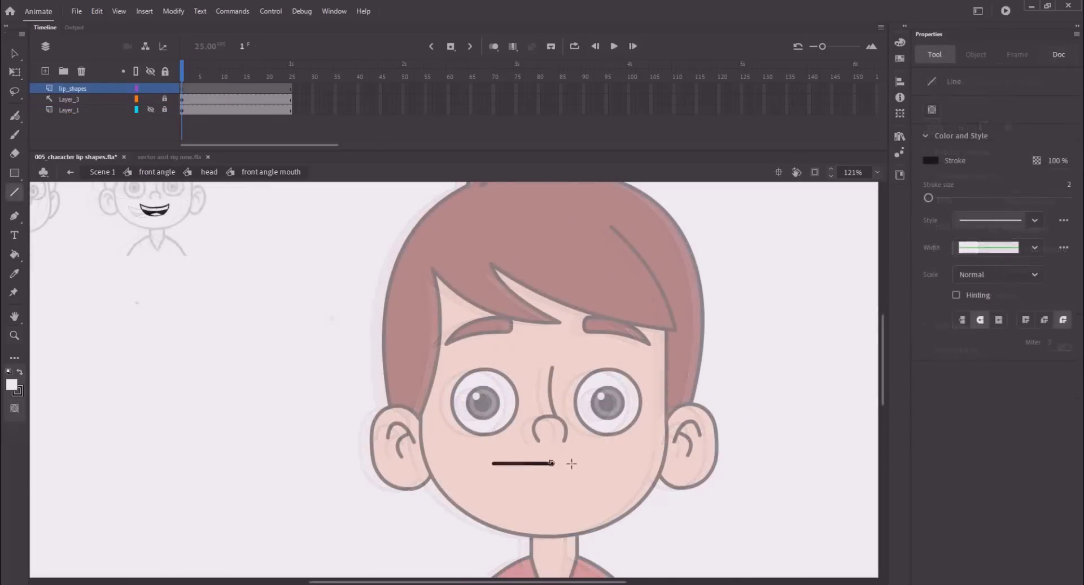
- Draw two lines under the nose and bend them into a closed smiling mouth outline with joined corners
drag(557, 464, 612, 463)
key(v)
drag(493, 463, 508, 464)
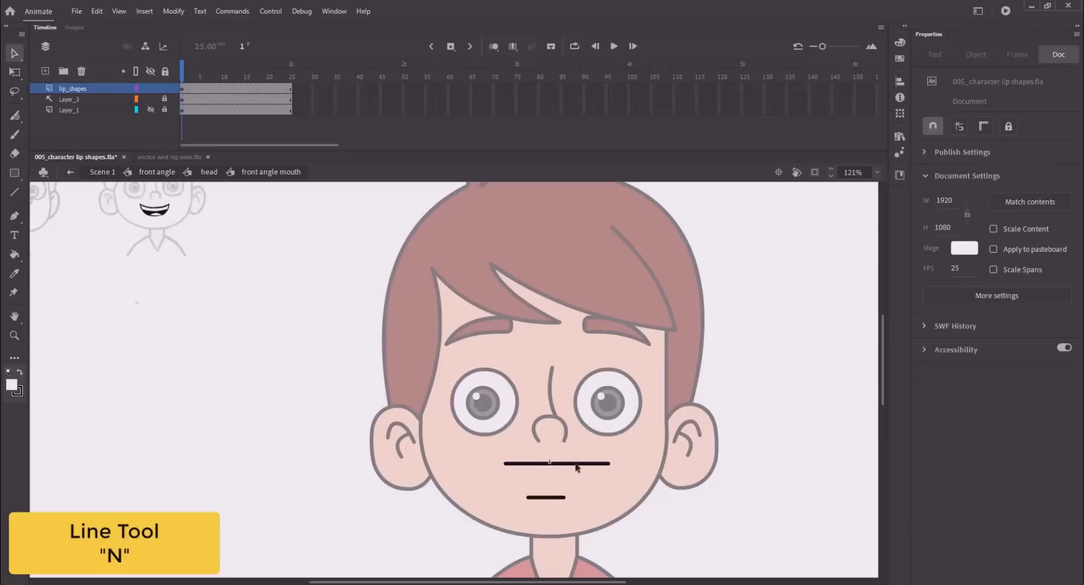
drag(576, 465, 600, 460)
drag(507, 465, 502, 462)
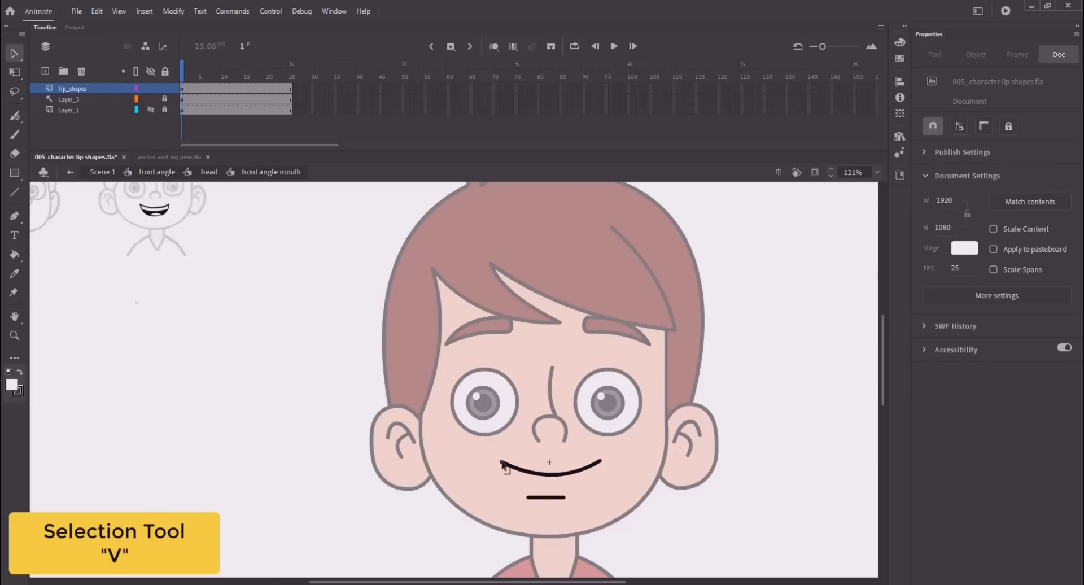
drag(546, 498, 502, 463)
drag(552, 498, 558, 507)
- Adjust the curve handles at both mouth corners with Subselection to give the lower lip a fuller, rounder curve
key(a)
drag(584, 439, 664, 506)
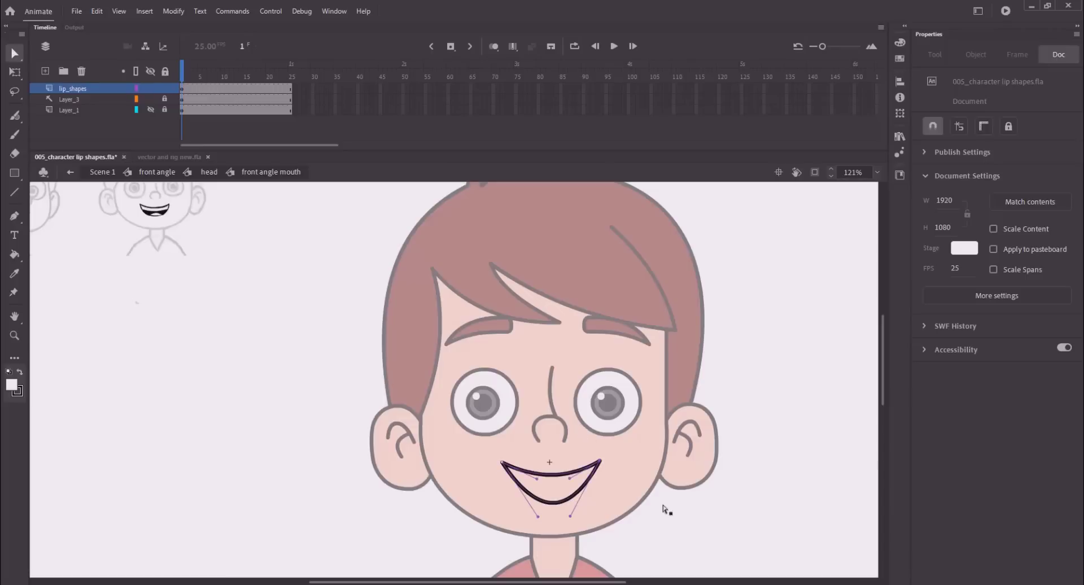
drag(569, 517, 515, 518)
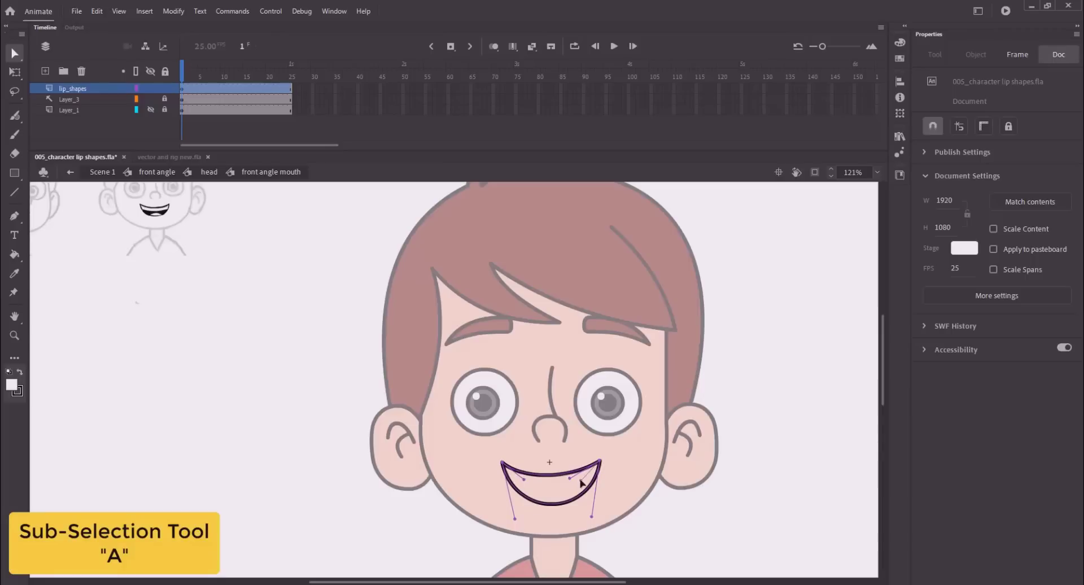
drag(515, 518, 511, 523)
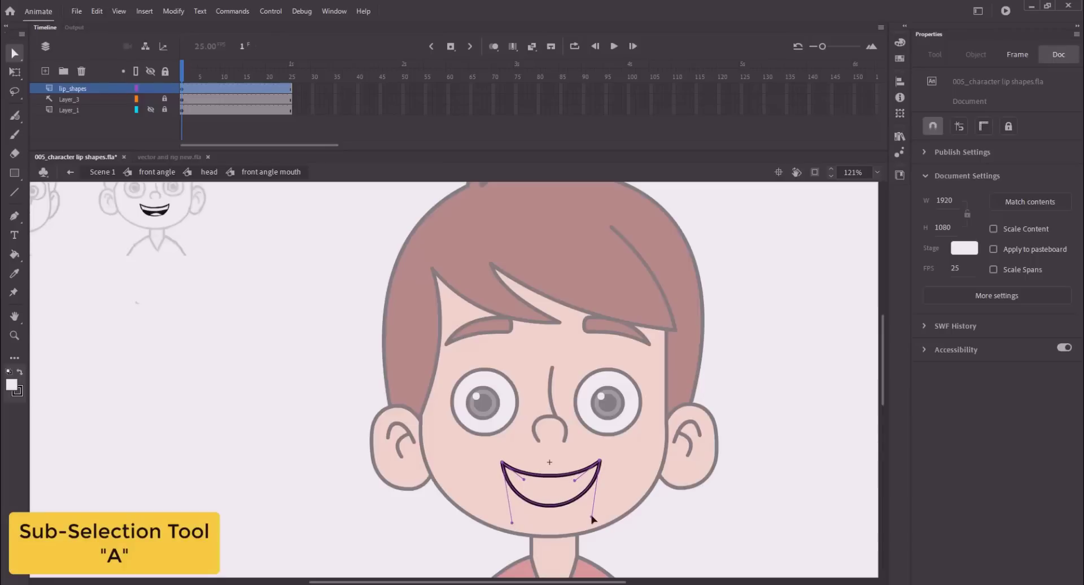
drag(592, 516, 601, 517)
drag(530, 494, 484, 442)
drag(511, 523, 506, 522)
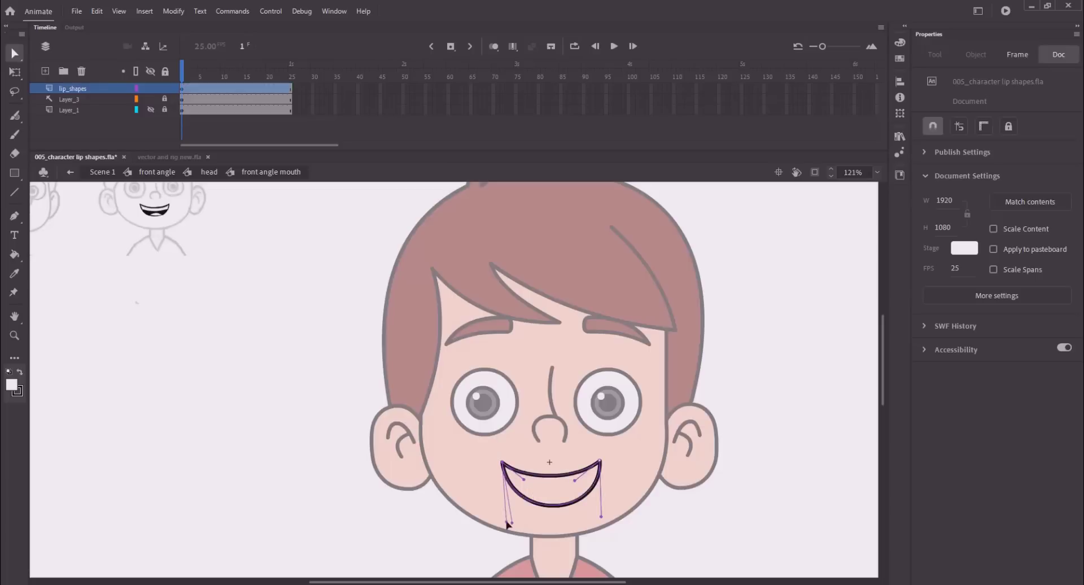
- Free-transform the mouth outline to about 54.8 px wide and 25.55 px high
click(506, 497)
click(507, 469)
key(q)
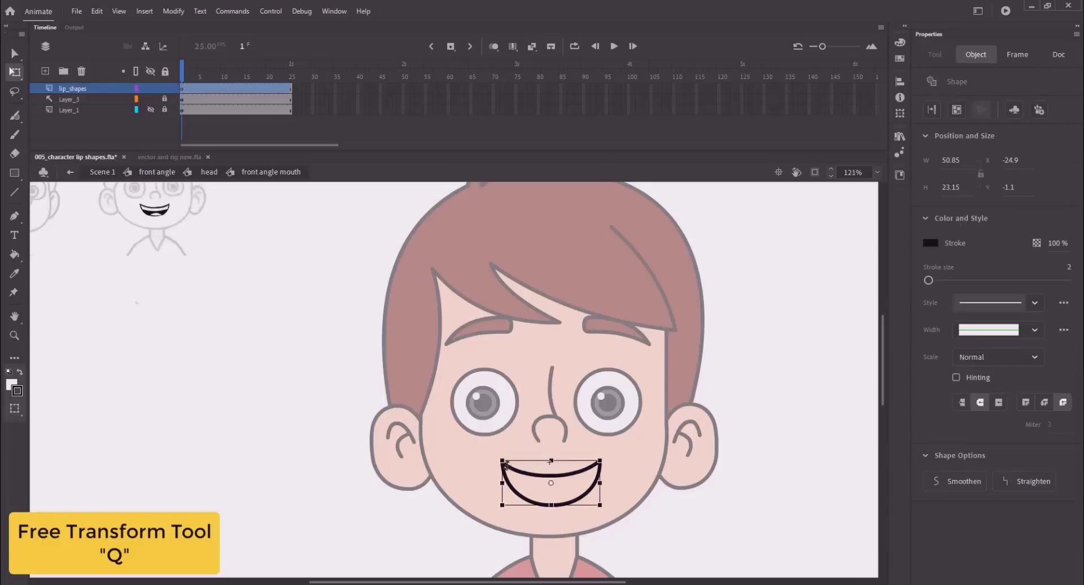
click(486, 483)
scroll(512, 465, down, 1)
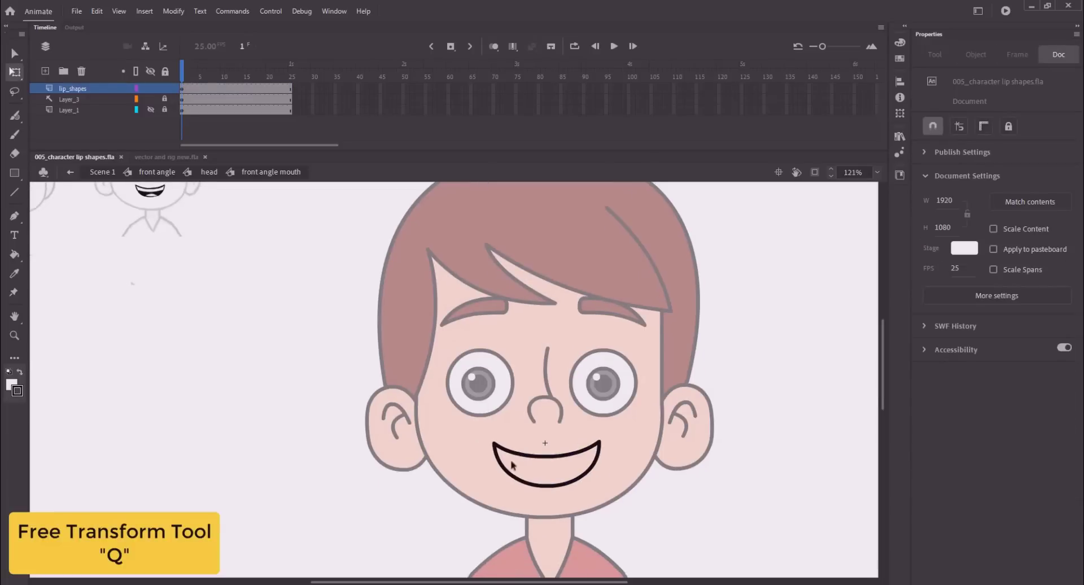
click(520, 470)
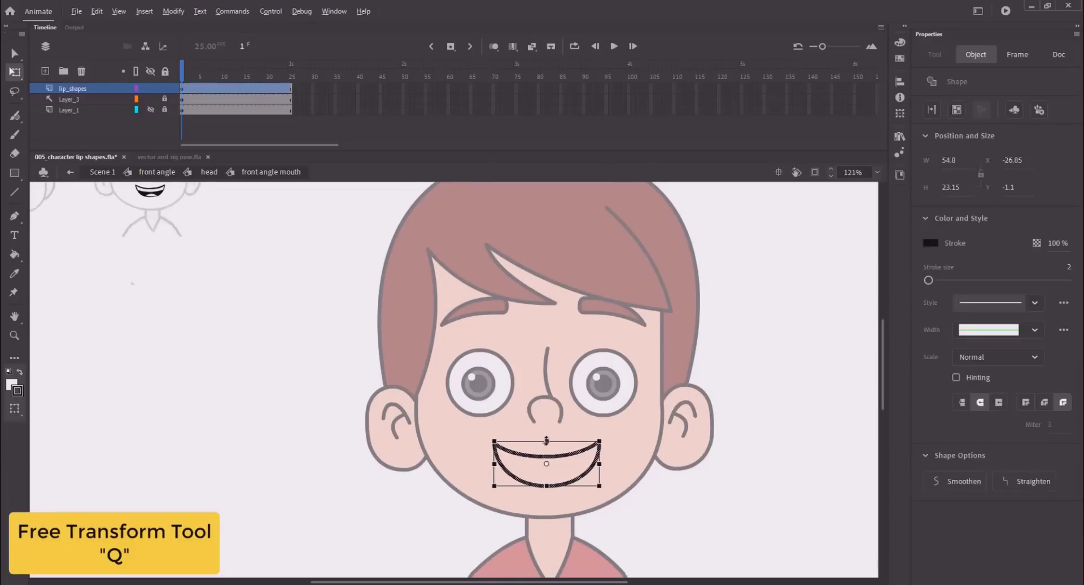
drag(546, 441, 546, 436)
scroll(452, 451, up, 1)
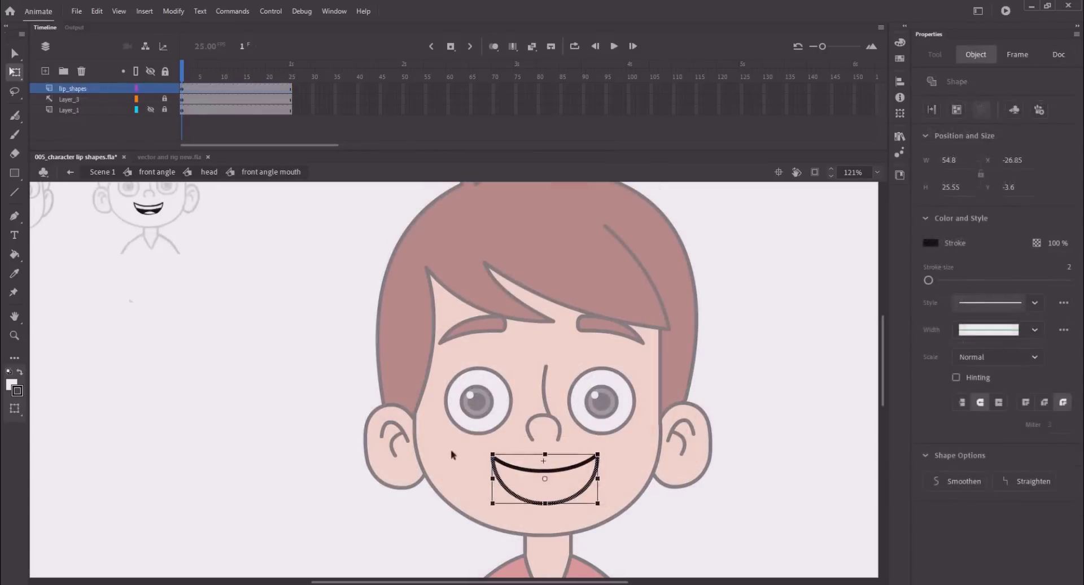
- Select the entire mouth outline and nudge it up closer to the nose
key(v)
key(ctrl+a)
key(shift+Up)
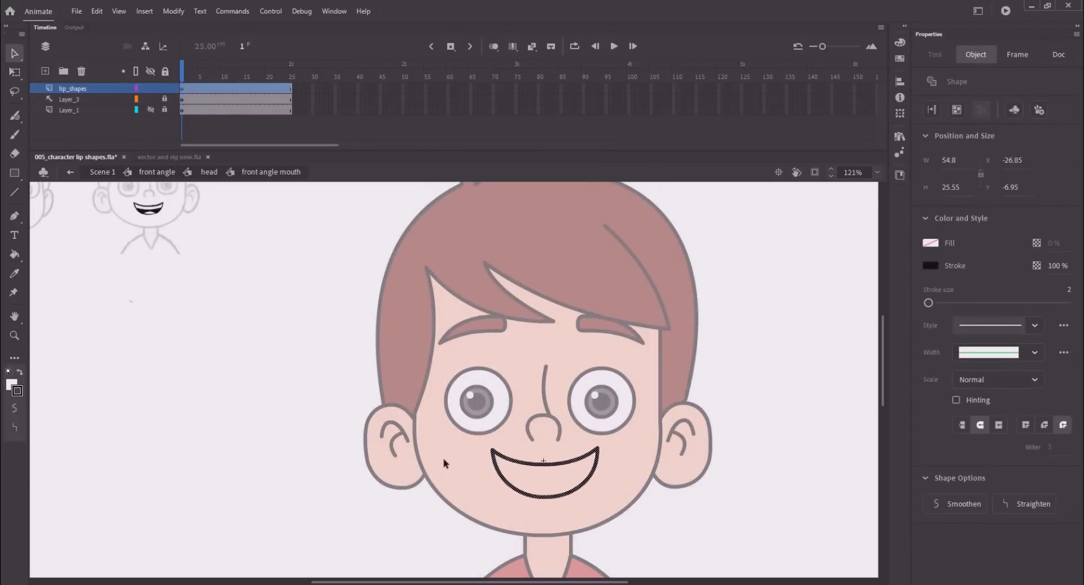
click(446, 460)
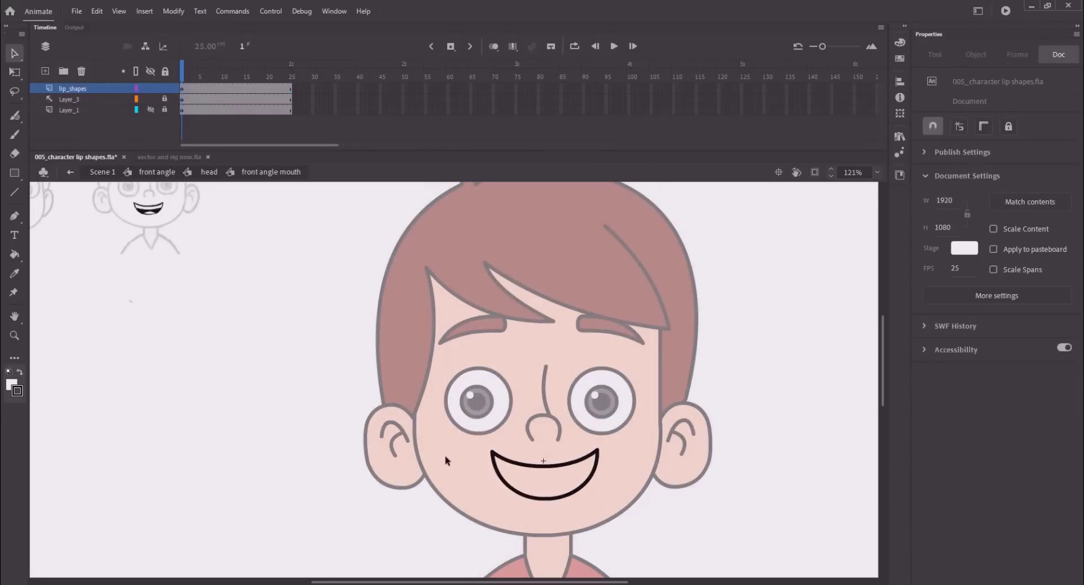
- Draw an upper teeth line inside the mouth, curved parallel to the upper lip and joined to both sides
key(n)
mouse_move(525, 480)
mouse_down()
mouse_move(556, 480)
mouse_move(518, 479)
mouse_up()
key(v)
click(537, 479)
click(523, 485)
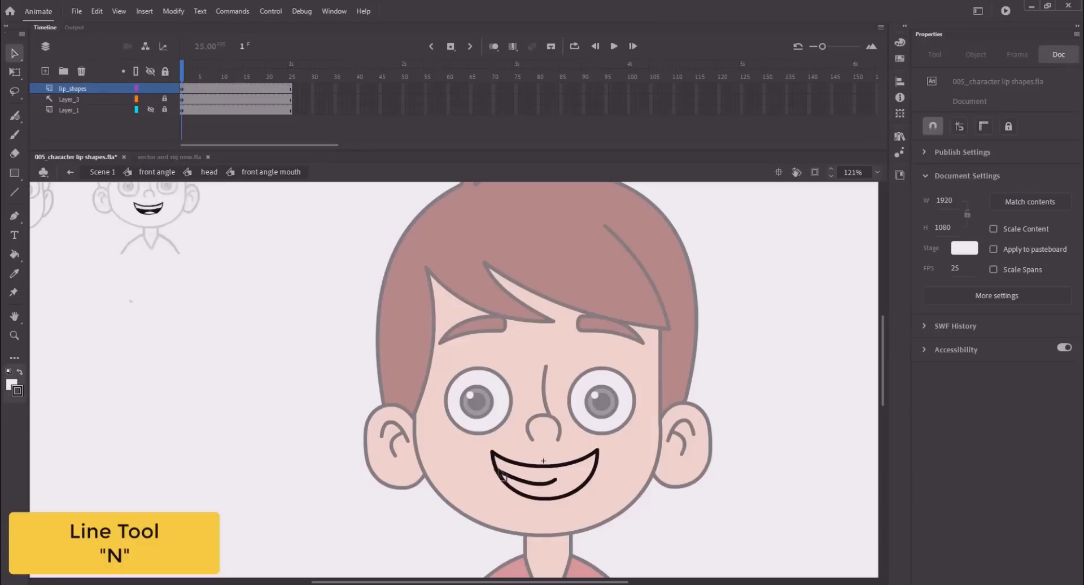
drag(585, 475, 594, 468)
- Draw a small arched tongue line at the bottom of the mouth and save the file
key(n)
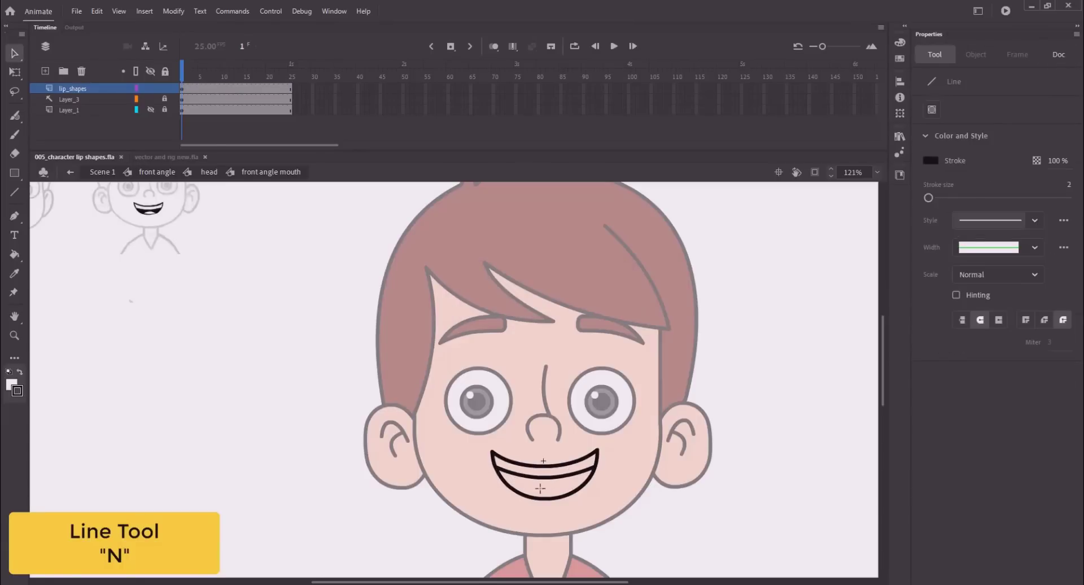
key(v)
drag(528, 495, 566, 496)
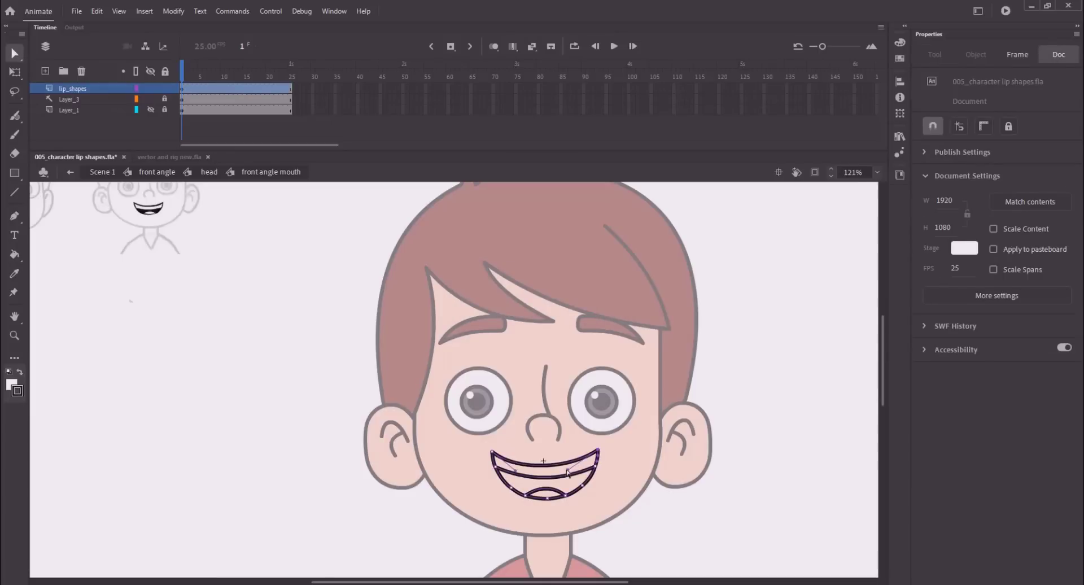
key(ctrl+s)
- Fill the upper teeth area with white and the tongue with bright red using the Paint Bucket
key(k)
click(543, 471)
click(932, 162)
click(817, 240)
click(545, 494)
- Fill the remaining mouth interior with dark red 8A0101 and save the file
click(932, 162)
click(909, 172)
click(814, 254)
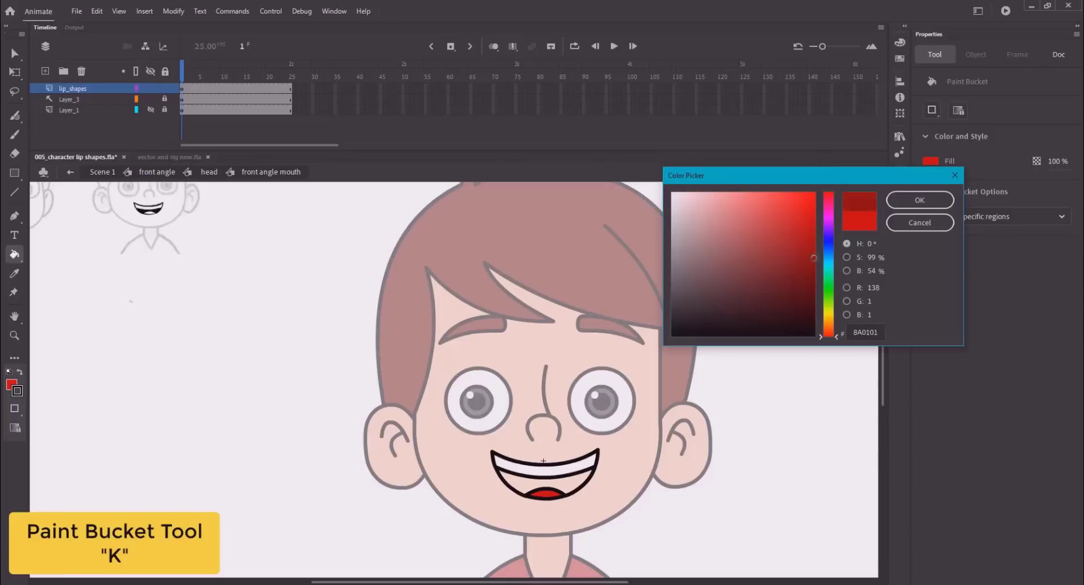
key(ctrl+s)
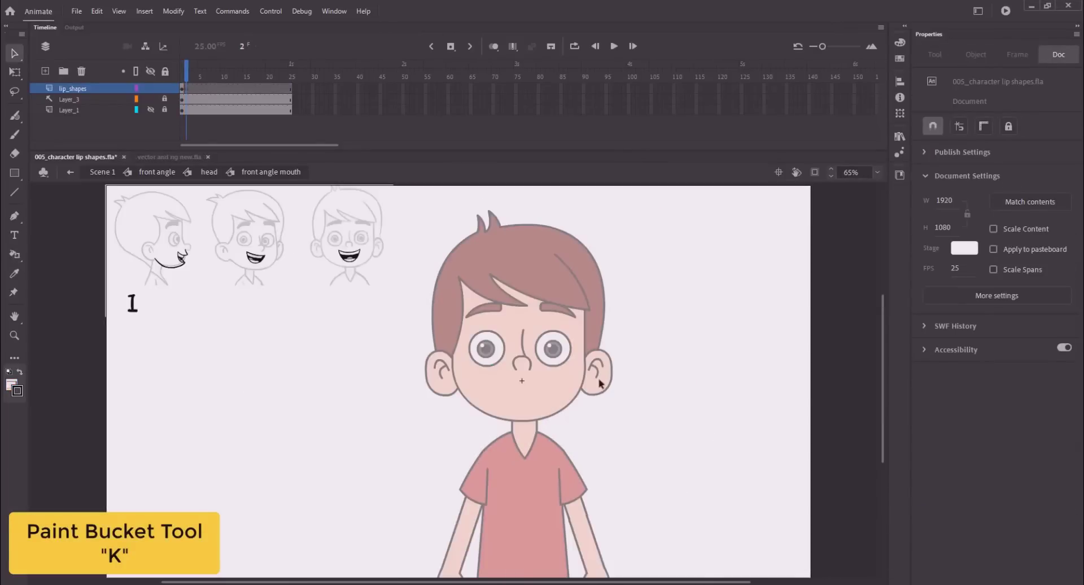
- On a blank keyframe at frame 2 of lip_shapes, draw a line below the nose and curve it into the upper lip
key(z)
drag(425, 323, 587, 420)
key(ctrl+minus)
mouse_move(547, 379)
mouse_down()
mouse_move(526, 412)
mouse_move(559, 446)
mouse_move(513, 478)
mouse_move(474, 479)
mouse_up()
key(b)
key(n)
key(v)
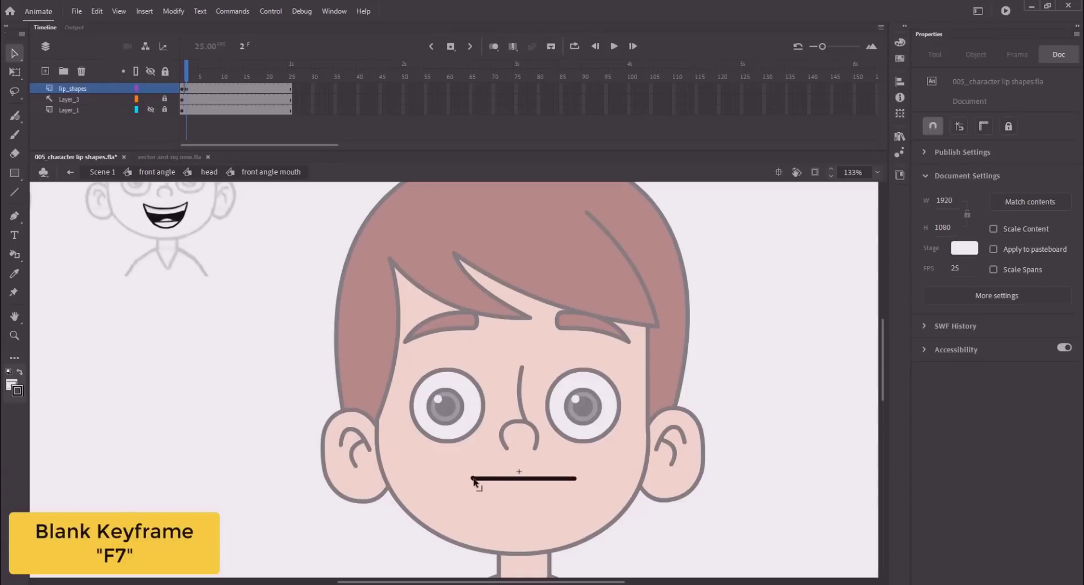
drag(470, 439, 468, 427)
drag(511, 467, 511, 473)
drag(471, 467, 465, 456)
drag(572, 466, 572, 454)
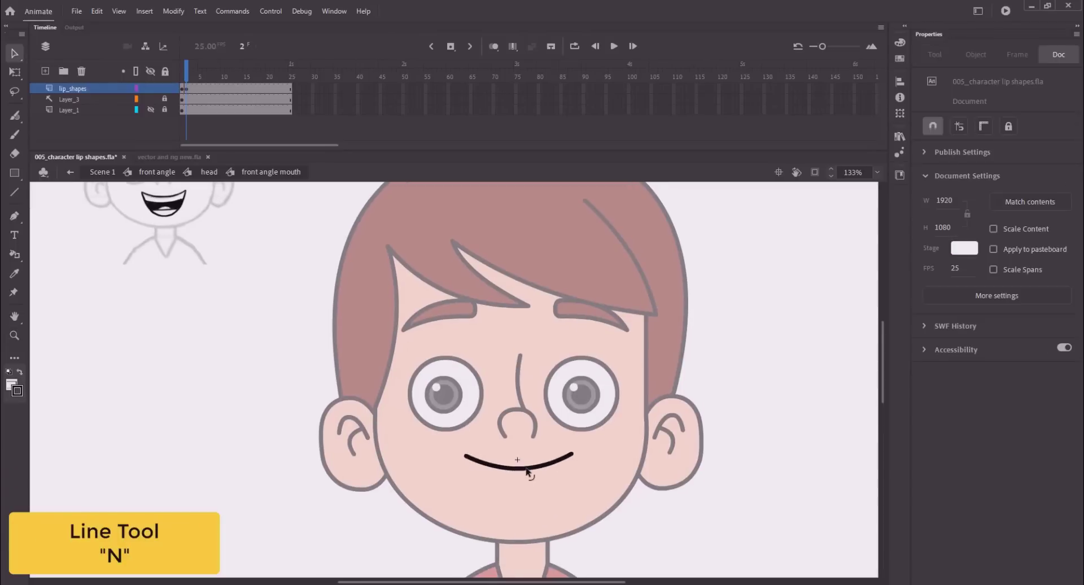
- Draw the lower lip line for frame 2, bend it downward, and connect its ends to the upper lip's corners
click(525, 466)
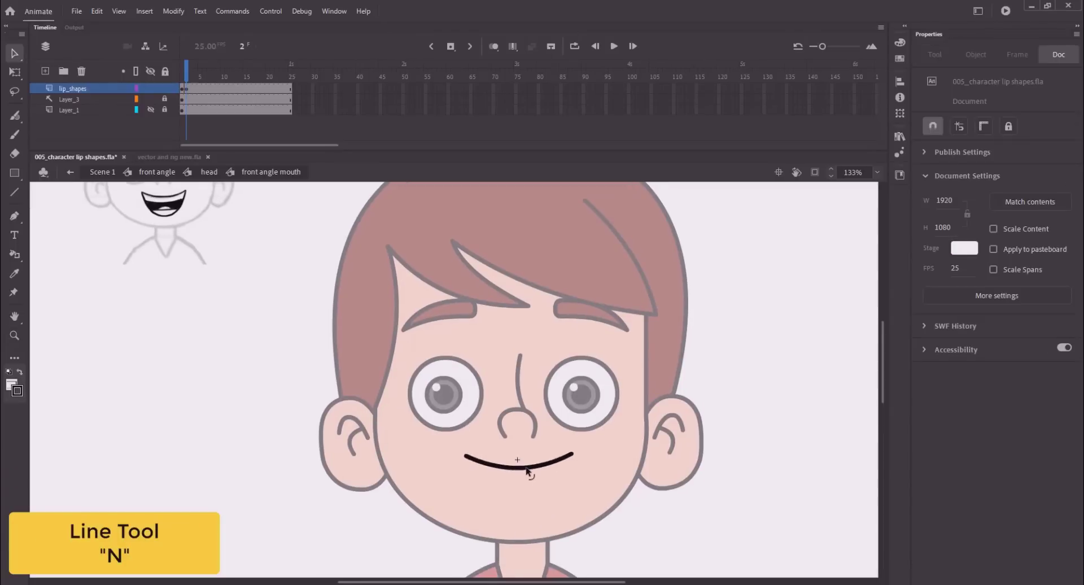
click(497, 480)
key(n)
mouse_move(509, 491)
mouse_down()
mouse_move(537, 502)
mouse_move(517, 510)
mouse_move(467, 452)
mouse_up()
key(v)
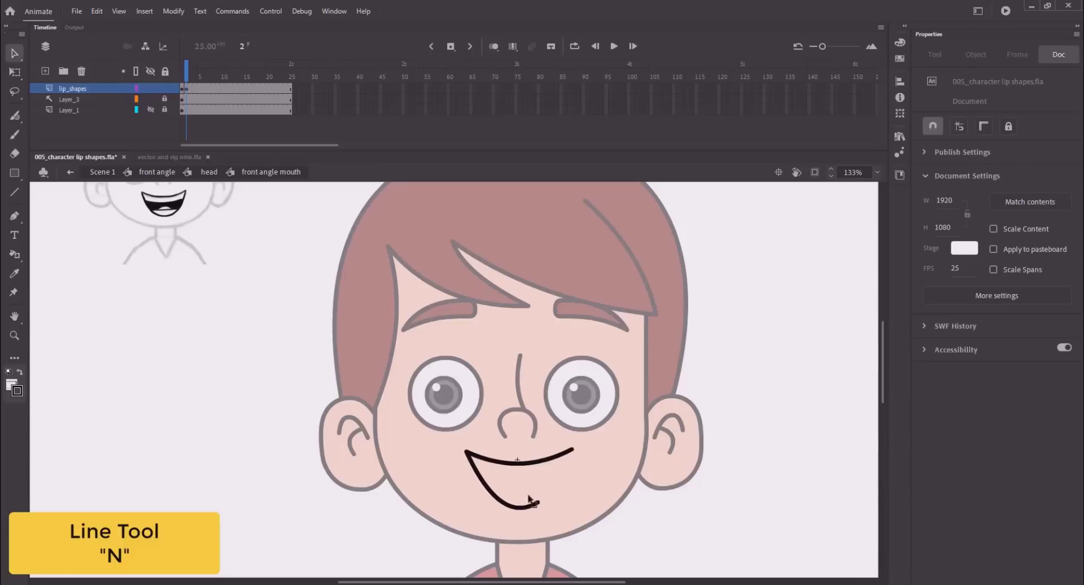
drag(536, 501, 572, 527)
- Pull the lower lip's curve handles outward at both corners with Subselection to make the open mouth rounder
key(a)
click(567, 464)
drag(504, 534, 478, 534)
drag(572, 527, 579, 528)
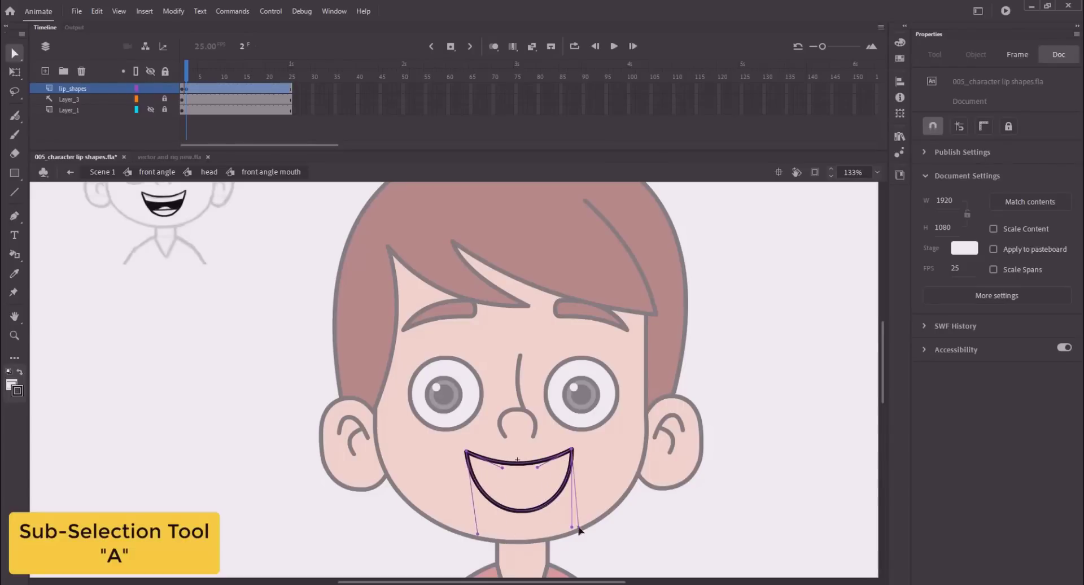
drag(478, 534, 472, 536)
- Adjust the upper lip's curve handles at both corners so the line sags evenly
drag(502, 468, 551, 471)
click(435, 476)
drag(445, 444, 484, 474)
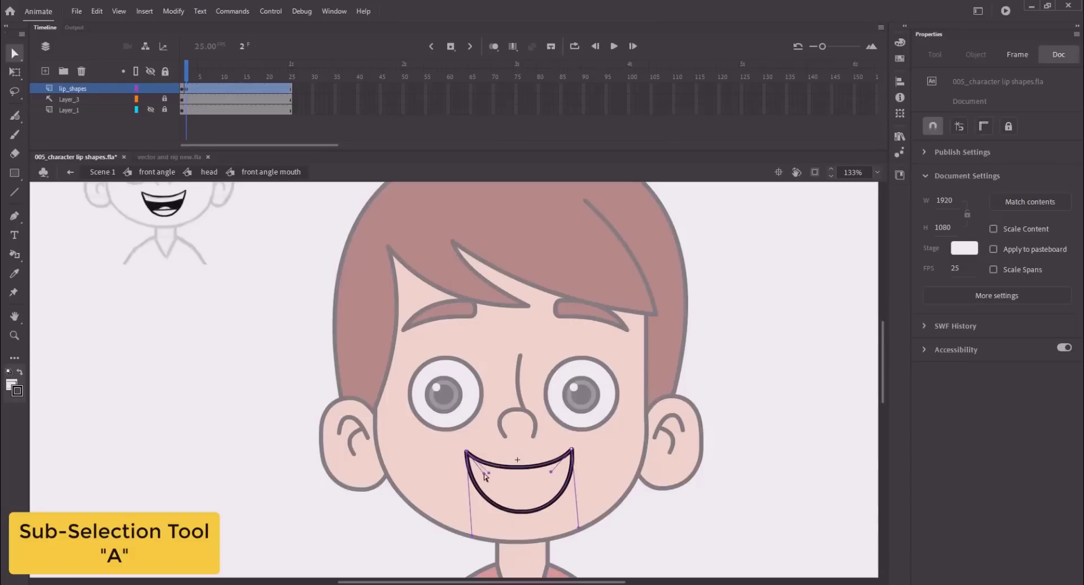
drag(552, 472, 554, 472)
drag(484, 474, 490, 473)
click(449, 479)
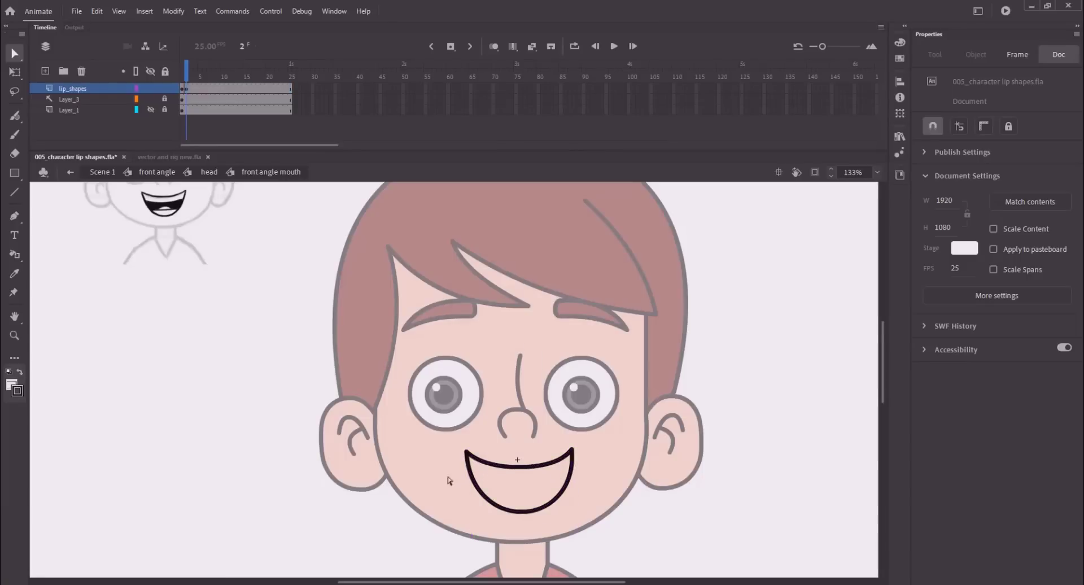
- Lengthen the lower lip's curve handles to deepen the open mouth to about 32.5 px high
drag(449, 440, 475, 547)
drag(579, 528, 574, 533)
click(457, 480)
click(434, 466)
- Nudge the entire frame 2 mouth outline vertically and widen it to about 51.9 px
key(ctrl+a)
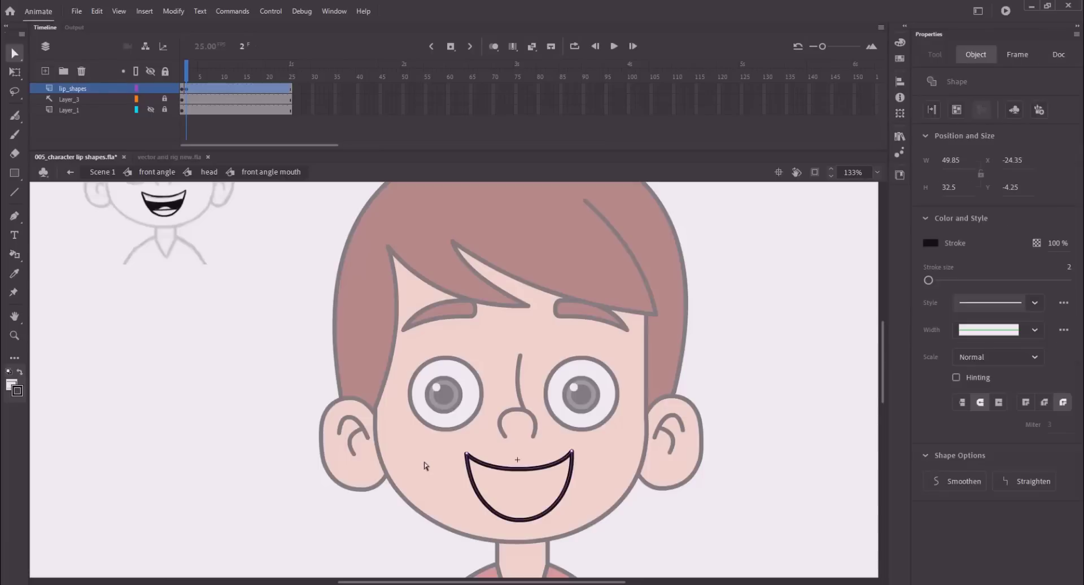
key(Down)
key(Down)
key(q)
drag(467, 485, 464, 485)
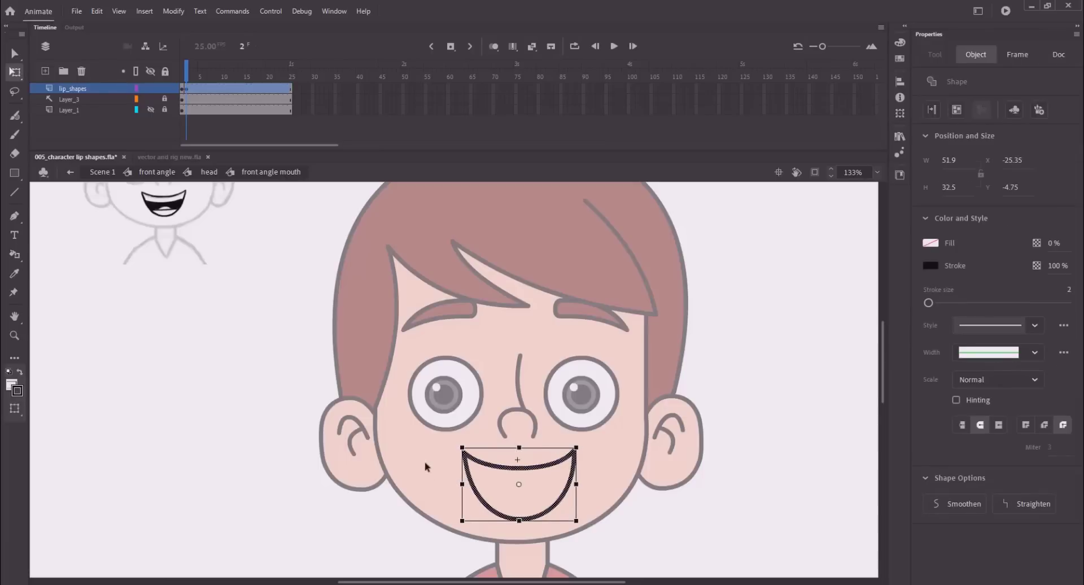
click(424, 462)
- Fine-tune the curve handles of the widened mouth's upper and lower lips to even out its shape
key(a)
click(462, 479)
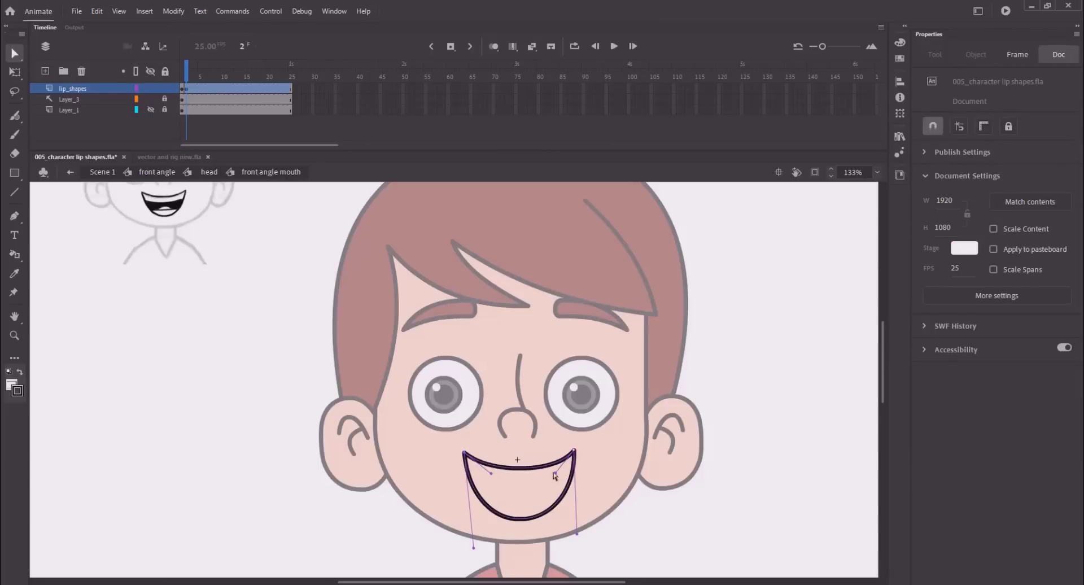
drag(550, 471, 548, 468)
drag(473, 547, 471, 541)
key(q)
click(440, 500)
- Draw an upper teeth line across the frame 2 mouth, curved along the upper lip and snapped to both sides
key(v)
key(n)
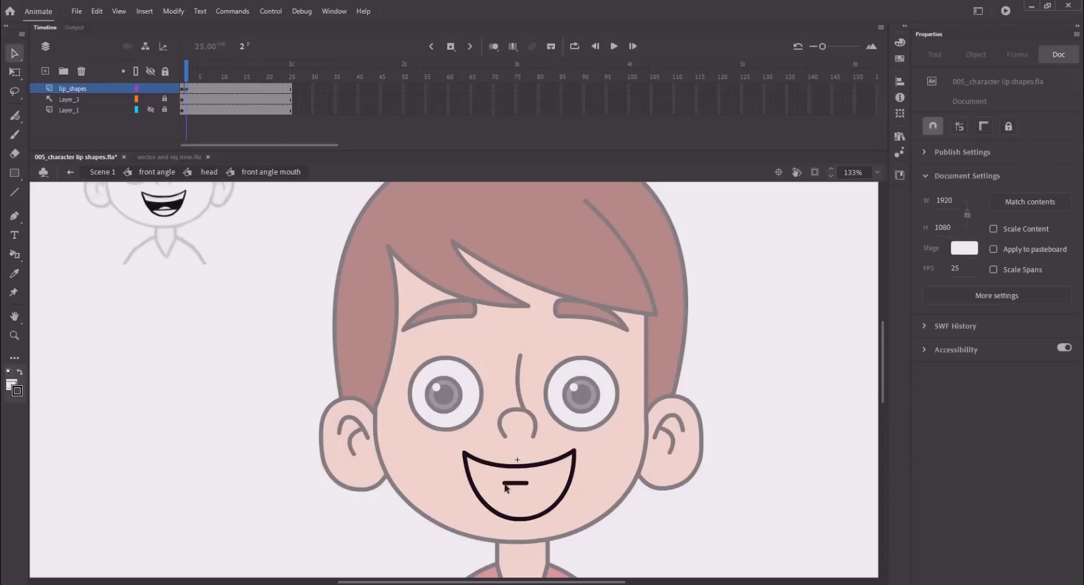
mouse_move(471, 479)
mouse_down()
mouse_move(573, 471)
mouse_move(468, 471)
mouse_up()
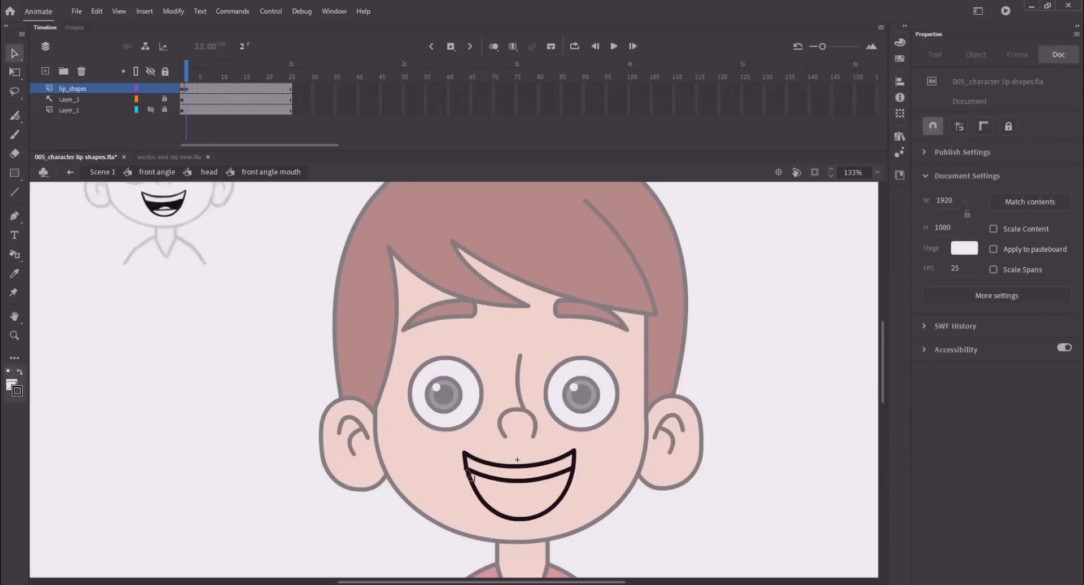
- Draw a lower teeth line about 30 px wide near the mouth's base, nudge it up, and bend it along the lower lip
key(n)
key(v)
click(518, 507)
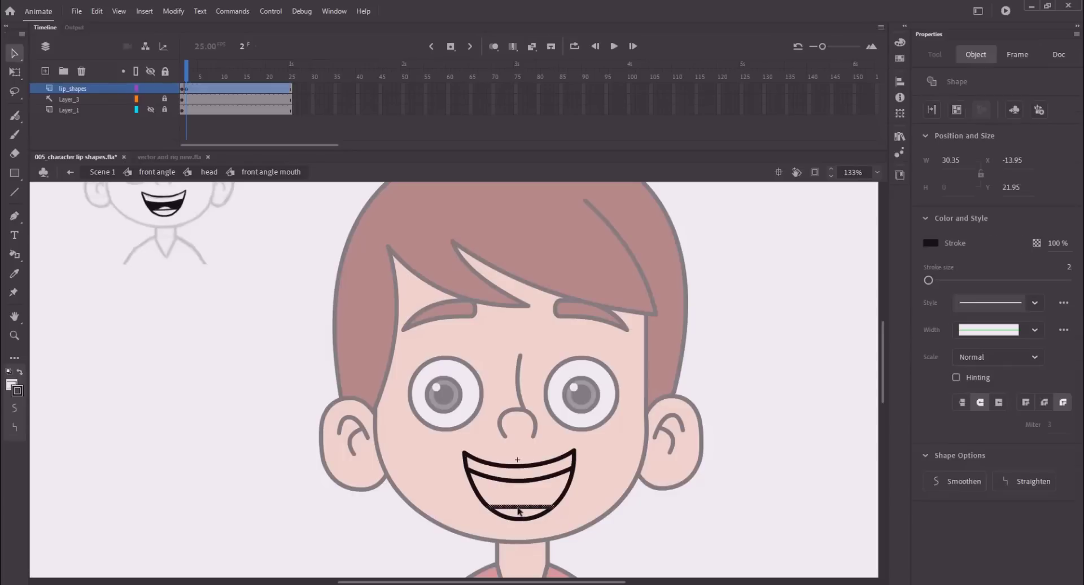
key(Up)
key(Up)
key(Up)
key(Up)
key(Up)
click(512, 499)
- Draw a small arched tongue line resting on the lower teeth line
mouse_move(514, 503)
mouse_down()
mouse_move(482, 500)
mouse_move(523, 507)
mouse_move(542, 497)
mouse_move(525, 491)
mouse_move(502, 504)
mouse_move(543, 502)
mouse_up()
key(n)
key(v)
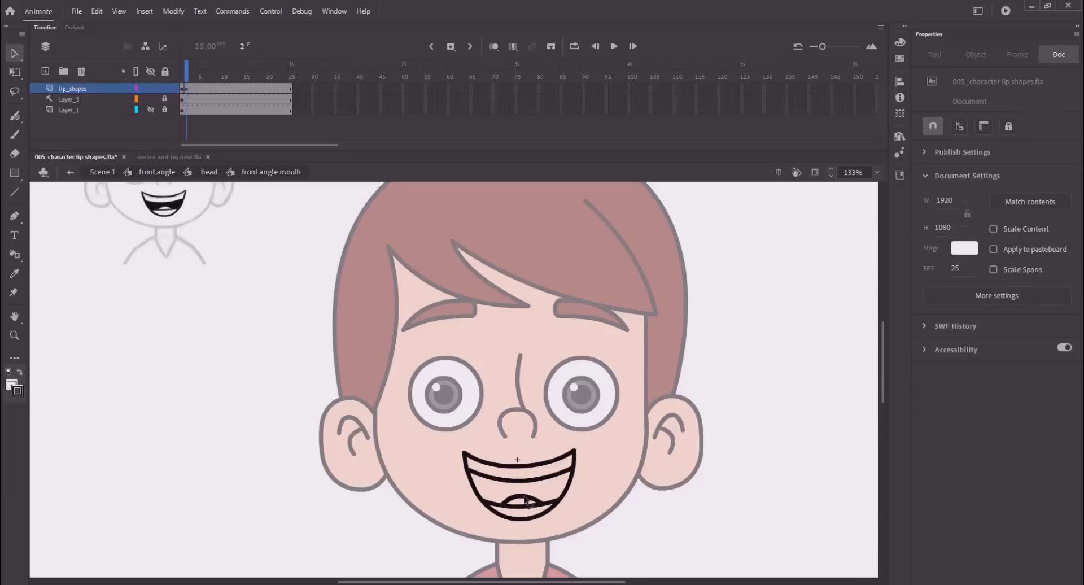
- Fill the upper and lower teeth of the frame 2 mouth with white and its tongue with bright red
key(ctrl+s)
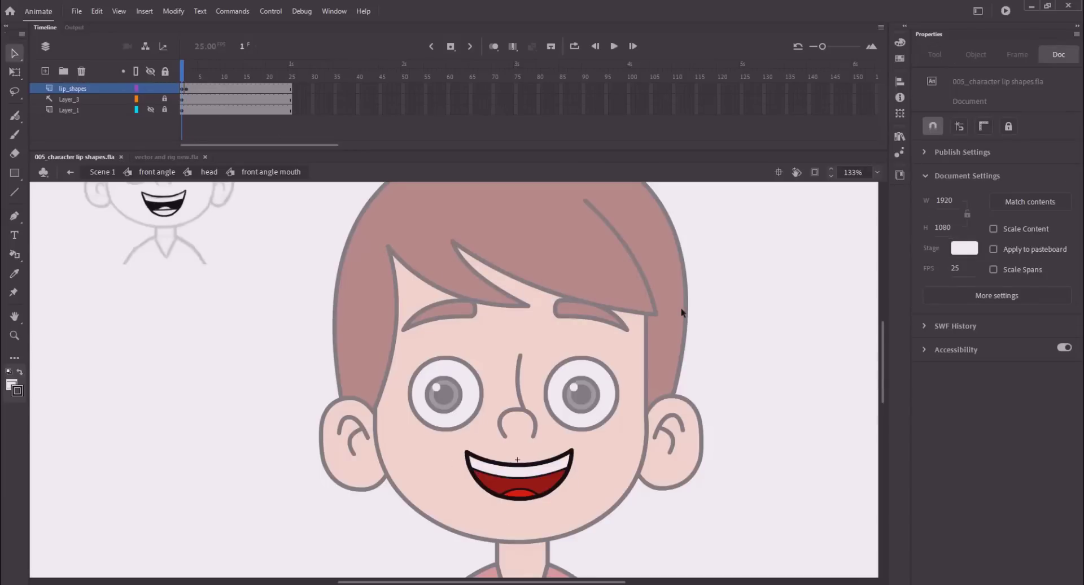
key(k)
click(931, 162)
click(755, 230)
click(525, 473)
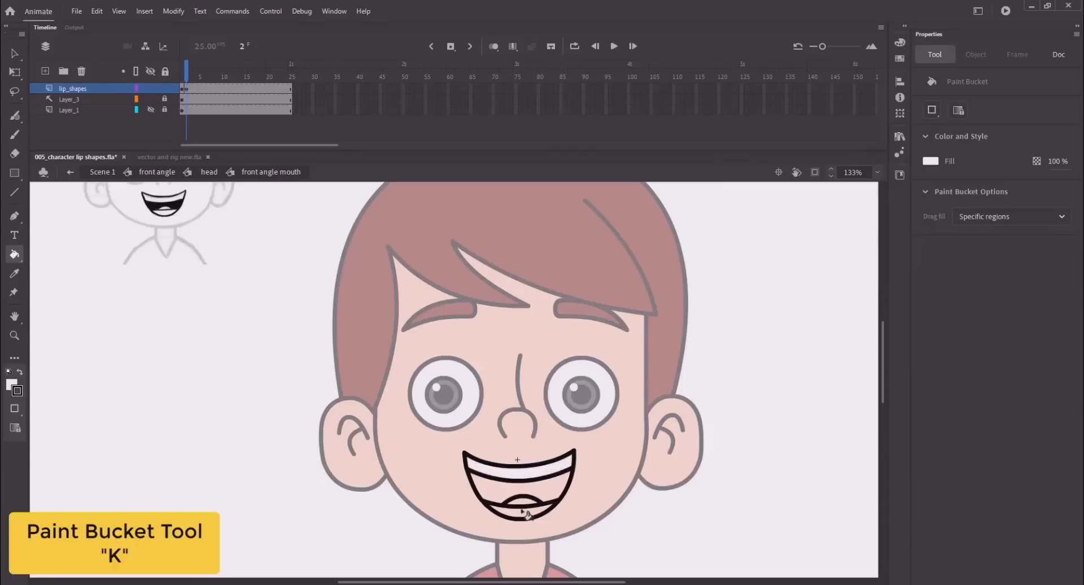
click(523, 512)
click(932, 163)
click(755, 237)
click(523, 502)
- Fill the frame 2 mouth interior with dark red #8B0101 sampled from the frame 1 mouth, and save the file
key(comma)
click(931, 163)
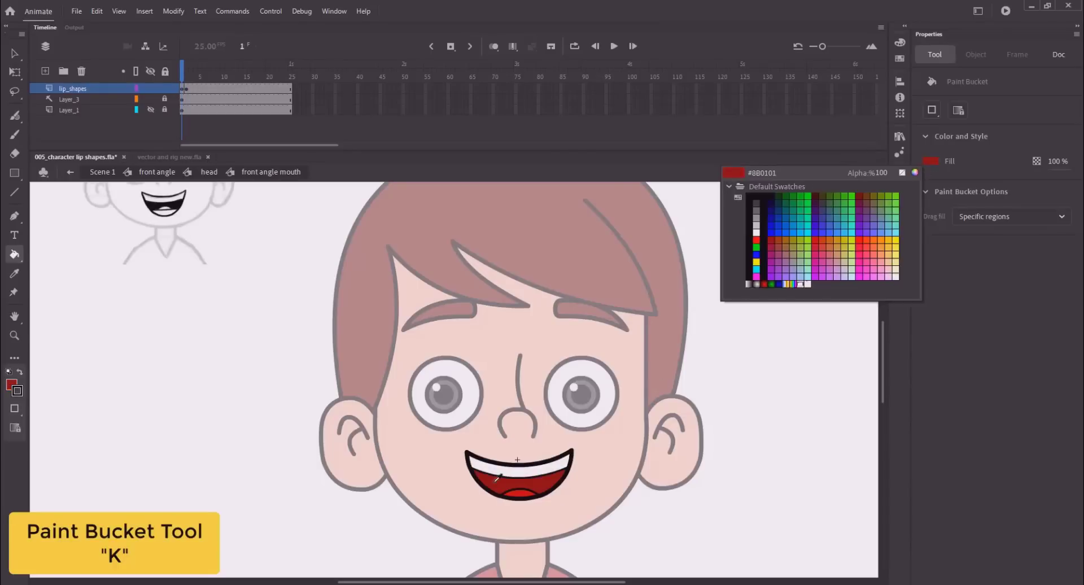
click(495, 480)
key(period)
click(490, 478)
key(comma)
key(period)
key(ctrl+s)
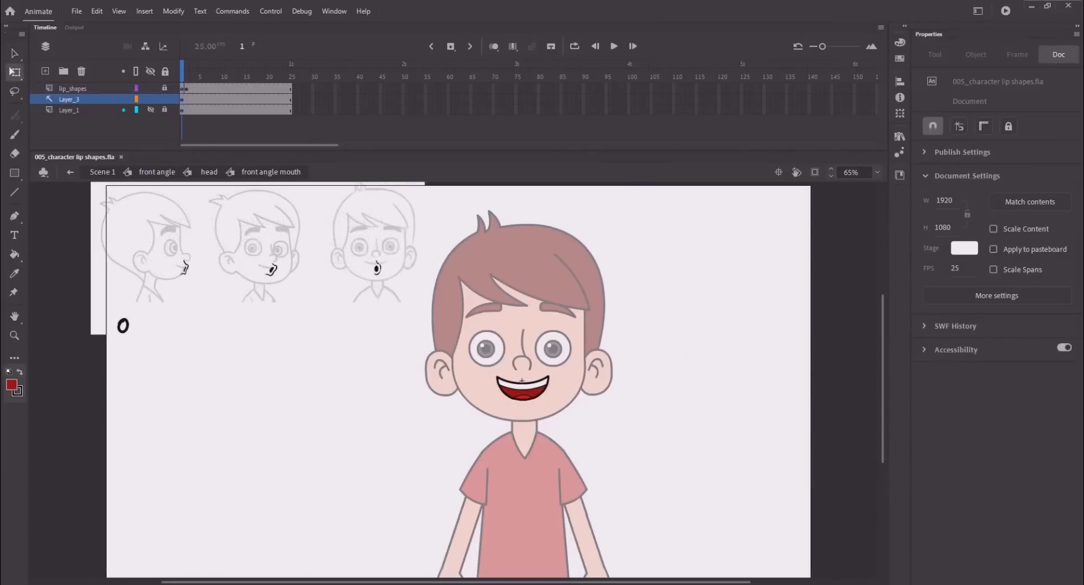
- Insert a blank keyframe at frame 3 of the lip_shapes layer and unlock the layer
click(187, 79)
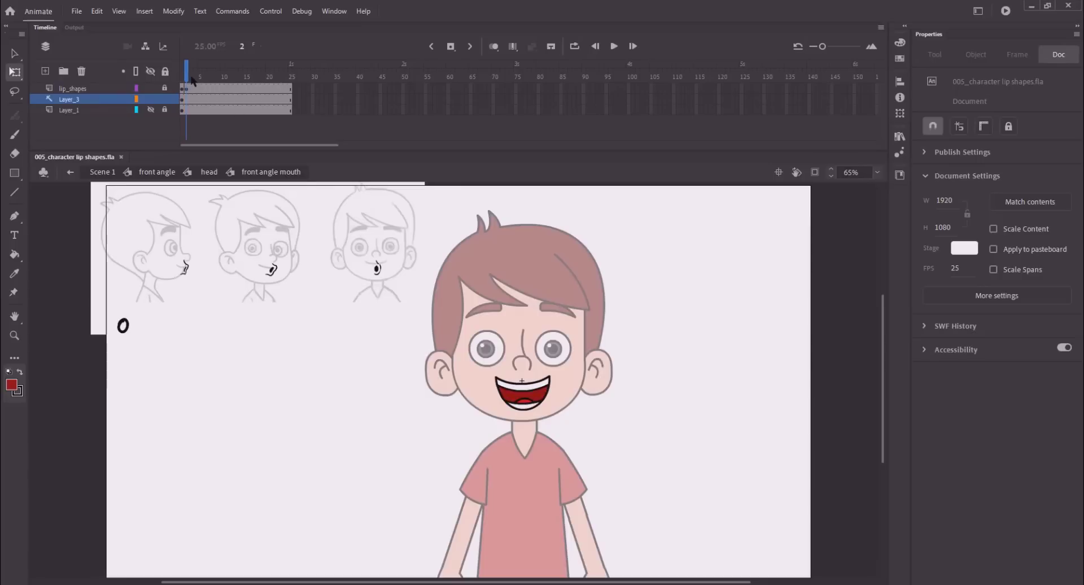
click(191, 88)
key(F7)
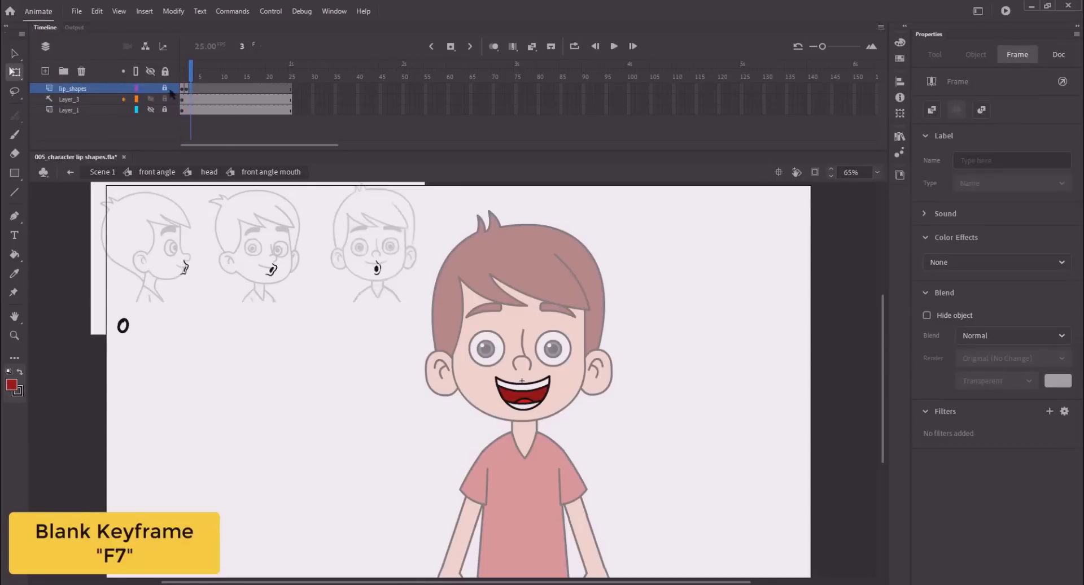
key(ctrl+s)
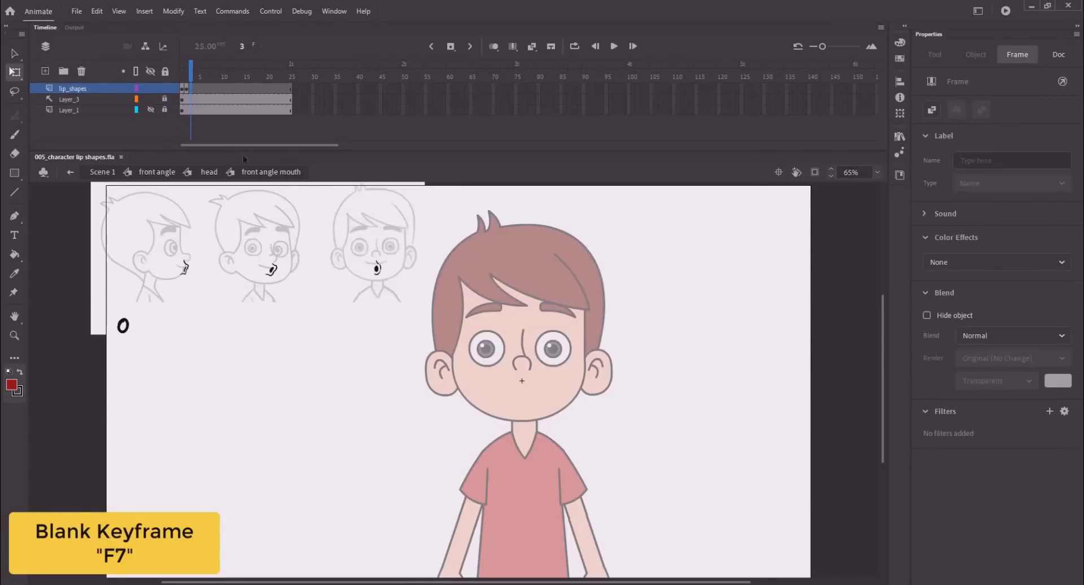
- Draw two connected straight lines with stroke size 2 below the nose, angled like the lip outline of the sketched O mouth
key(z)
drag(334, 218, 614, 431)
drag(541, 391, 490, 355)
key(n)
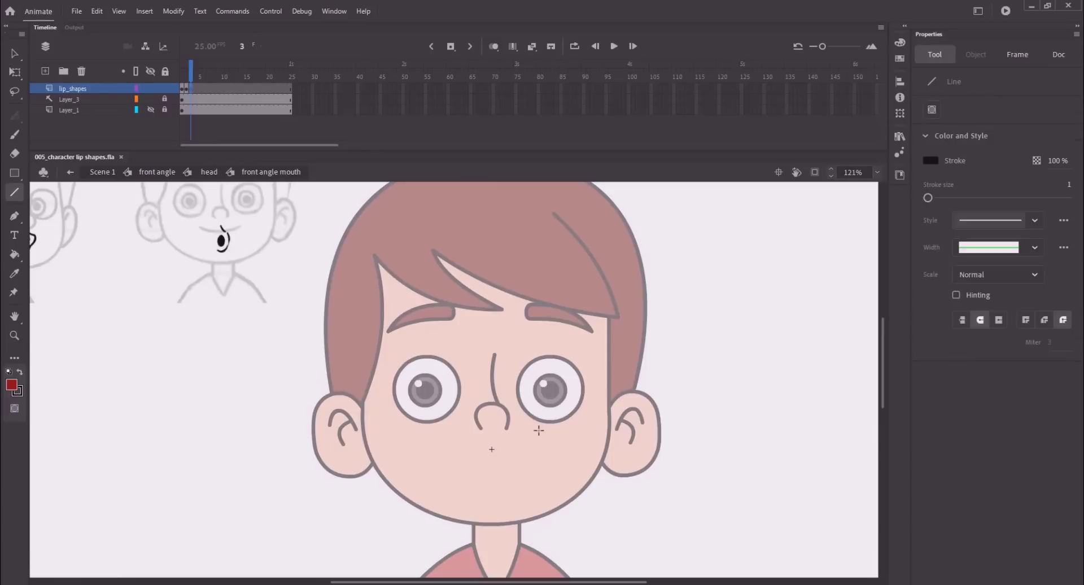
drag(510, 463, 502, 489)
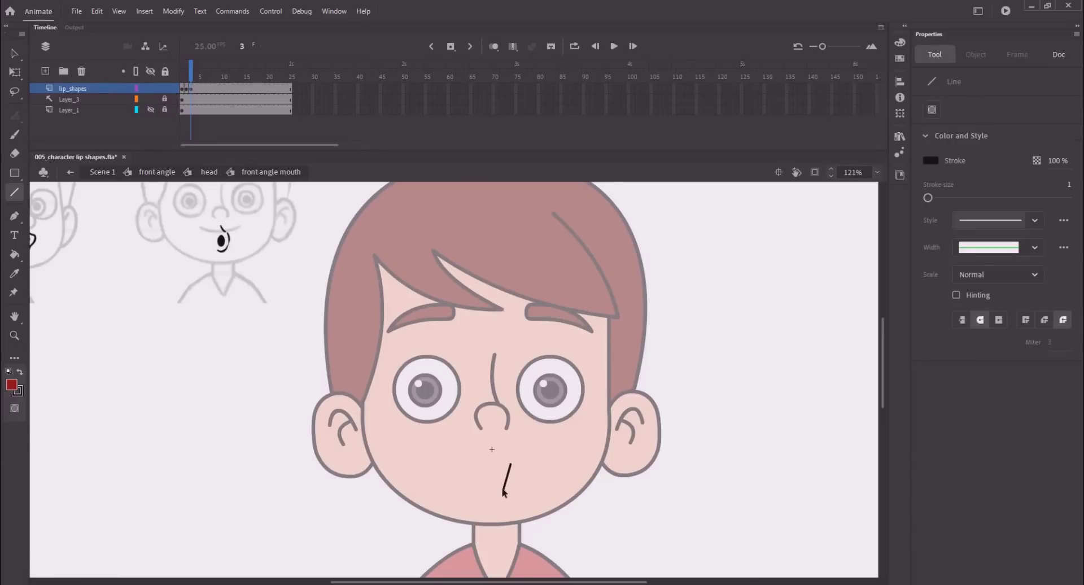
key(ctrl+z)
click(1069, 186)
text(2)
key(Return)
key(ctrl+s)
mouse_move(527, 466)
mouse_down()
mouse_move(499, 496)
mouse_move(510, 458)
mouse_move(489, 442)
mouse_up()
key(v)
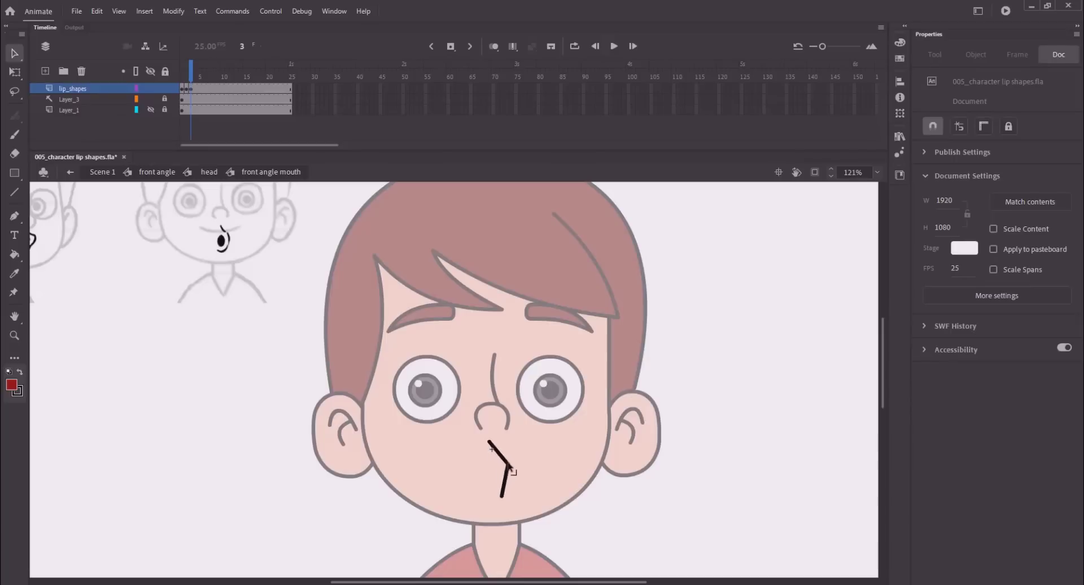
- Bend the two lines into curves so the lower one bulges outward like the side of the O lips
key(ctrl+s)
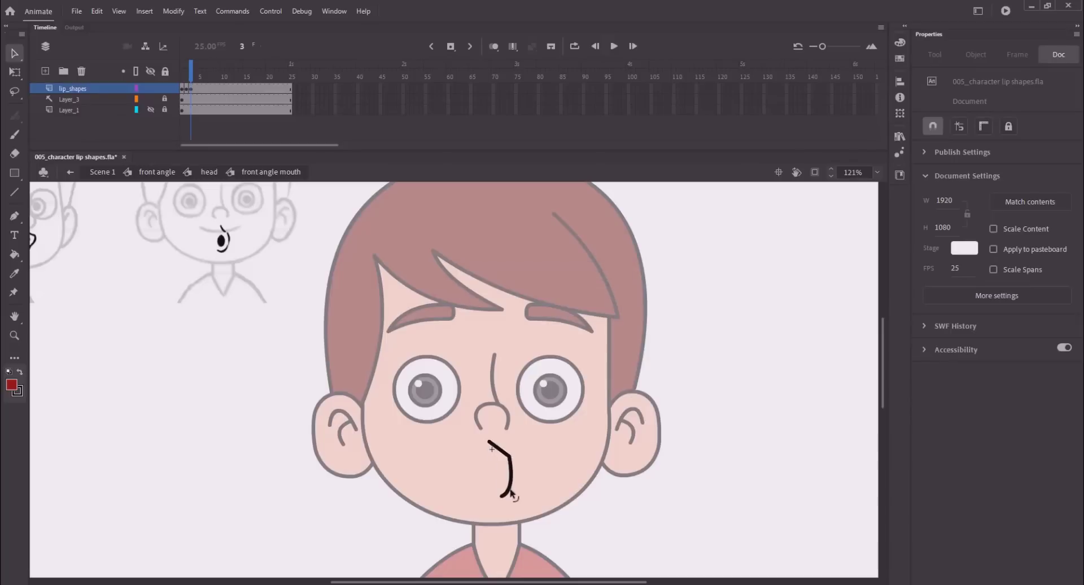
click(511, 458)
drag(511, 454, 506, 454)
mouse_move(500, 496)
mouse_down()
mouse_move(492, 491)
mouse_move(508, 482)
mouse_up()
click(499, 445)
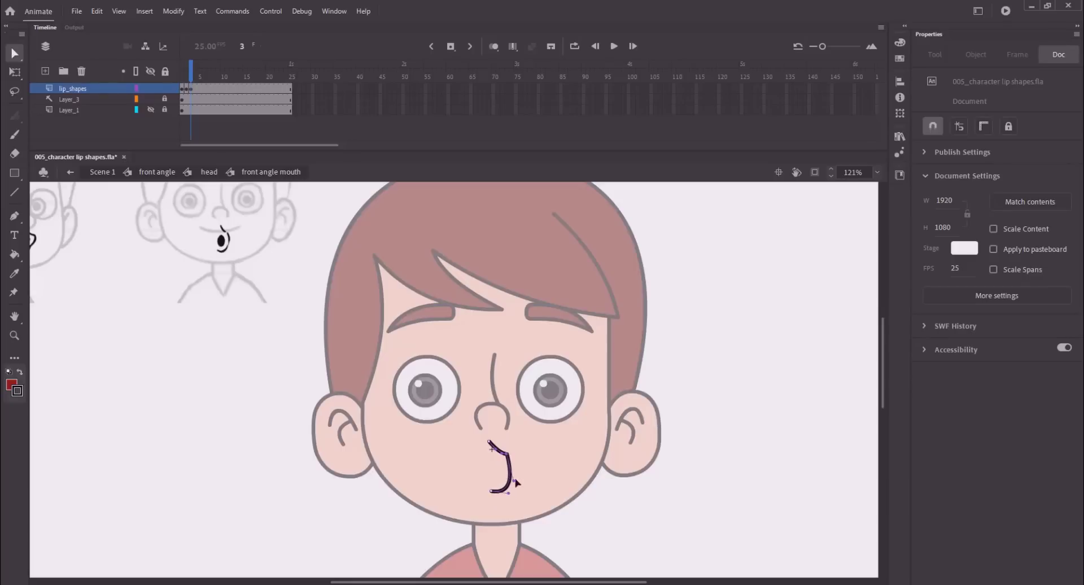
drag(516, 480, 510, 498)
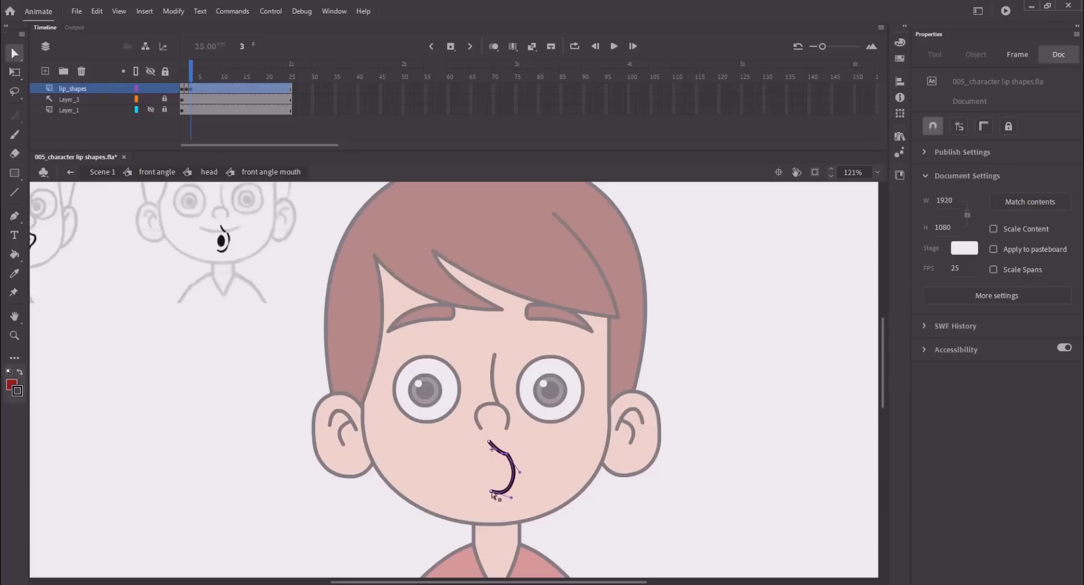
- Nudge the lower end of the lip curve down and right, and adjust the curve handles to round it
key(Down)
key(Down)
key(Down)
key(Down)
key(Down)
key(Down)
key(Down)
key(Right)
key(Right)
key(Right)
key(Right)
drag(513, 503, 522, 468)
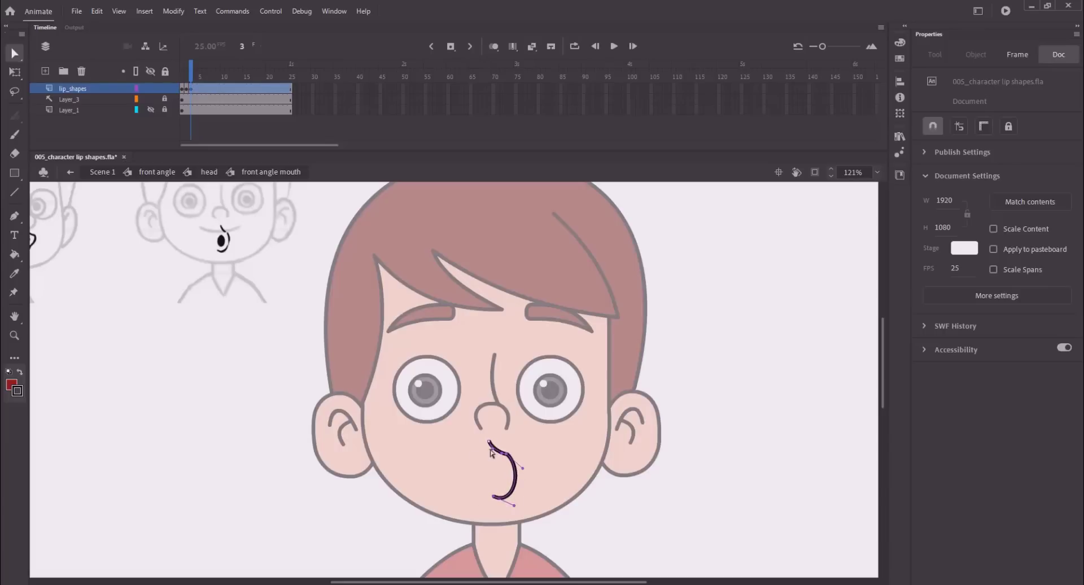
- Move the upper tip of the lip outline slightly right and save the file
click(482, 449)
click(490, 444)
click(489, 441)
click(473, 459)
key(ctrl+s)
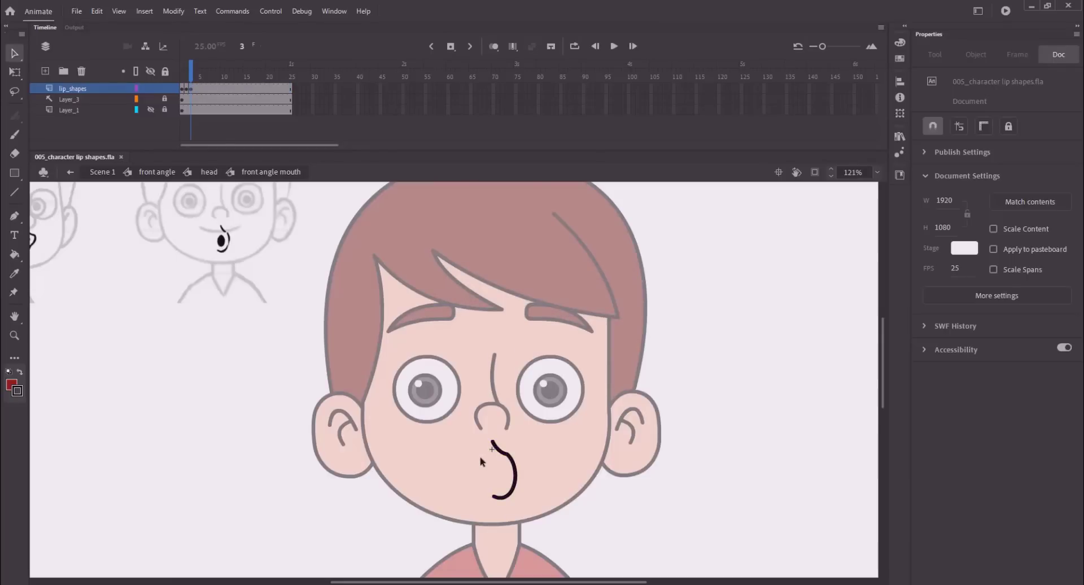
- Draw an upright oval about 8 by 12.75 px inside the lip curve and delete its fill
key(o)
drag(491, 458, 504, 488)
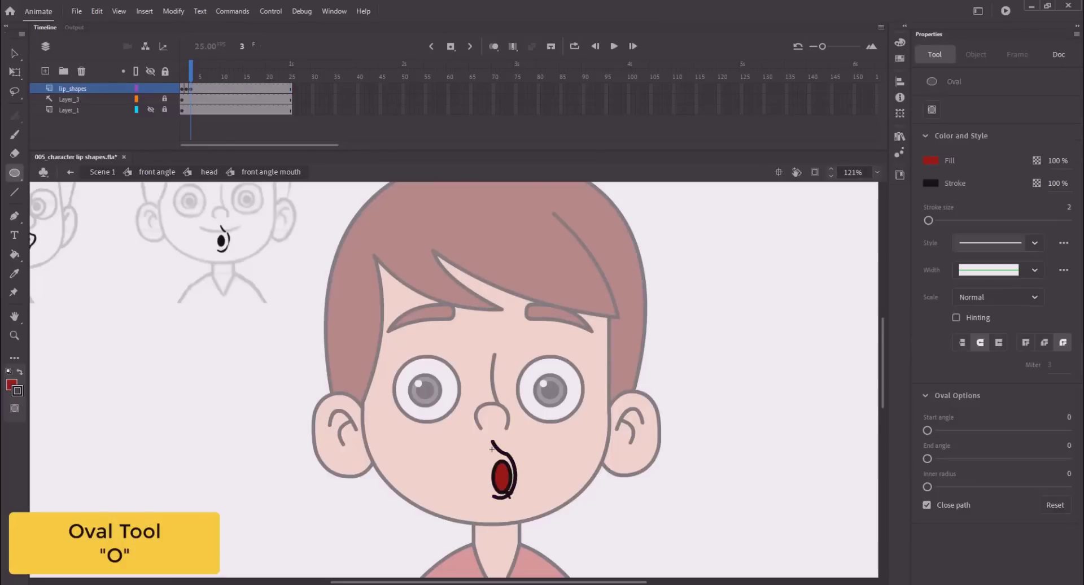
key(v)
click(499, 481)
key(Delete)
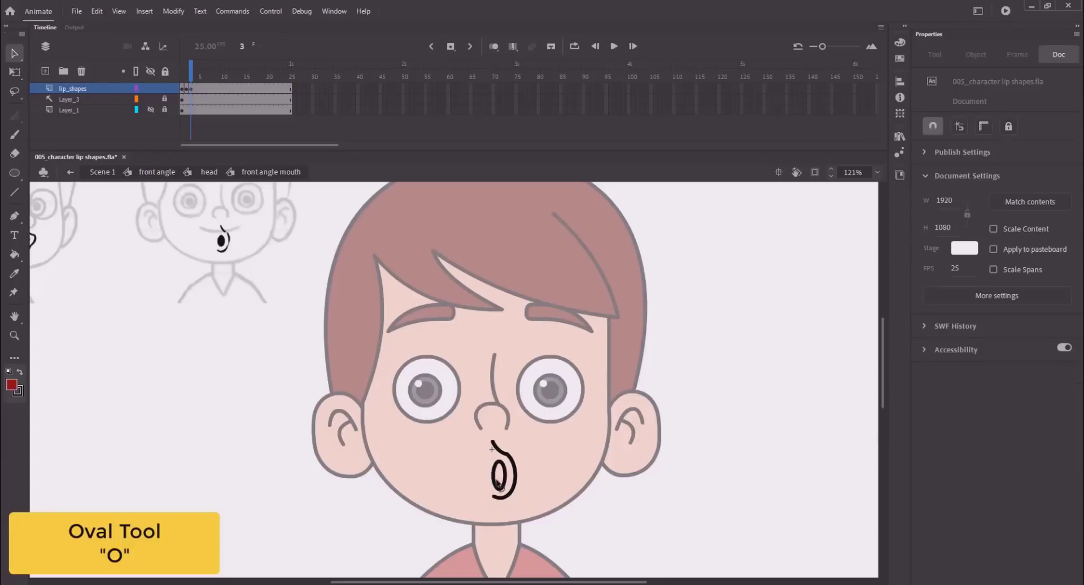
click(495, 482)
key(q)
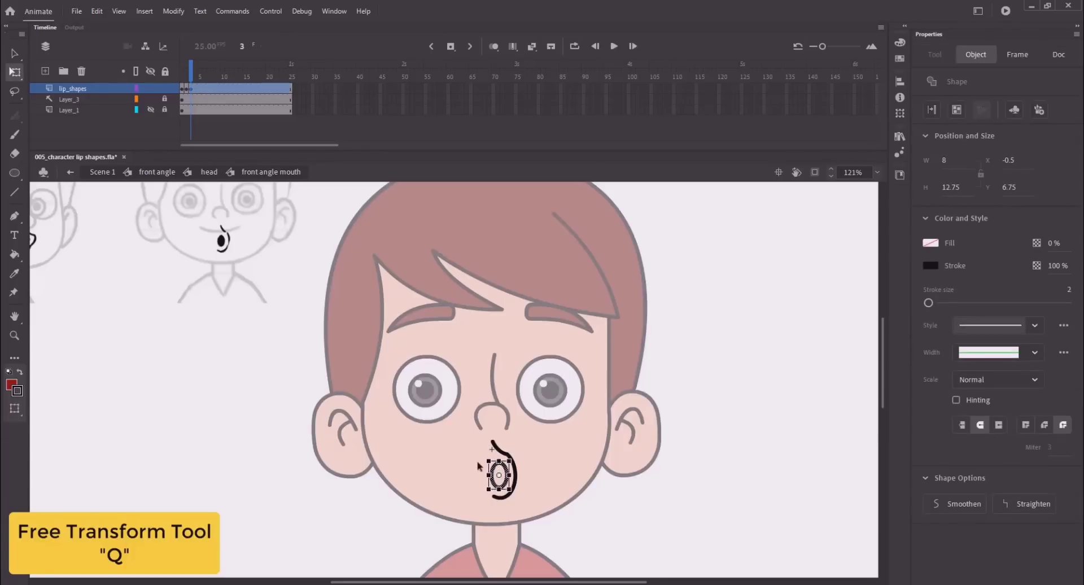
- Shift the lip outline's upper tip a little further right, above the oval
key(v)
shift+click(493, 446)
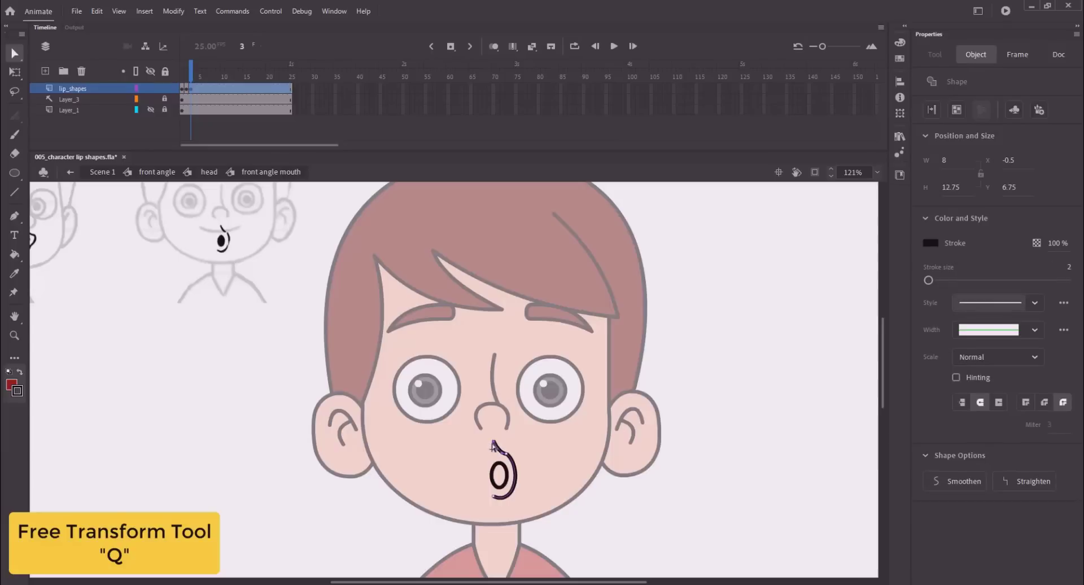
click(476, 448)
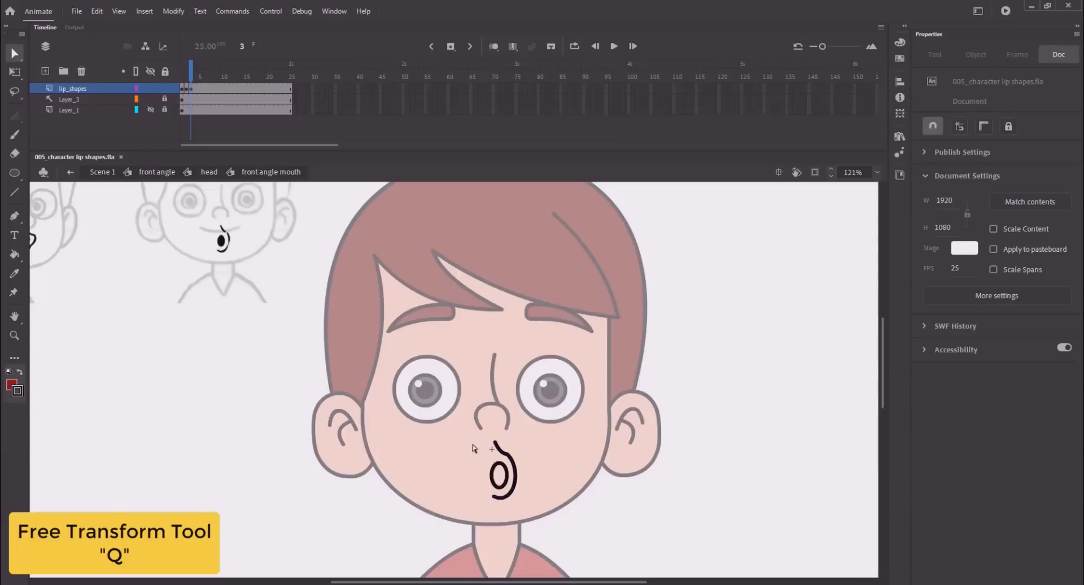
- Fill the oval mouth opening with the dark red mouth colour and save the file
key(k)
click(500, 477)
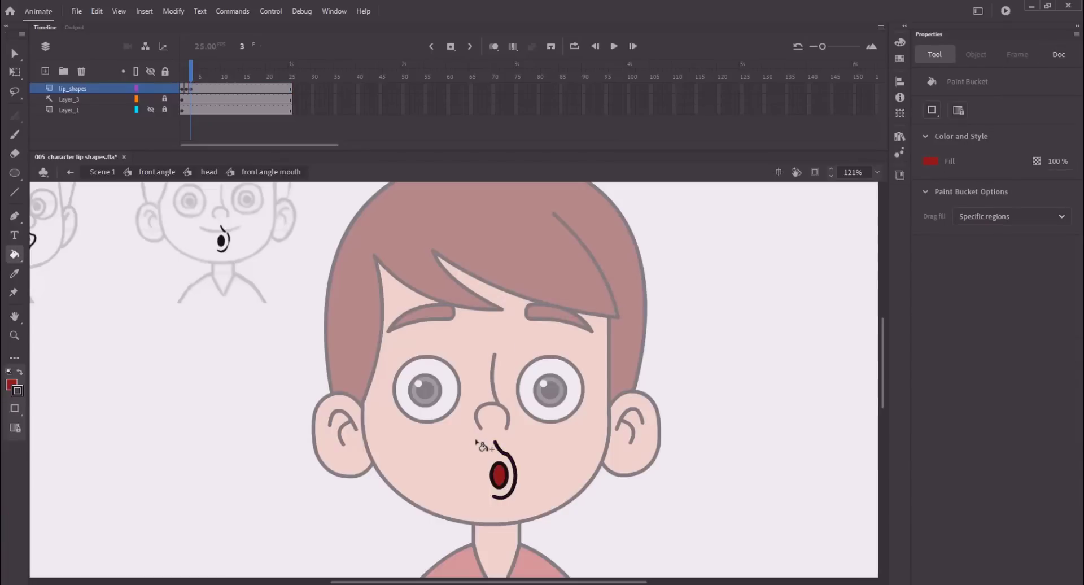
key(z)
key(ctrl+2)
key(ctrl+s)
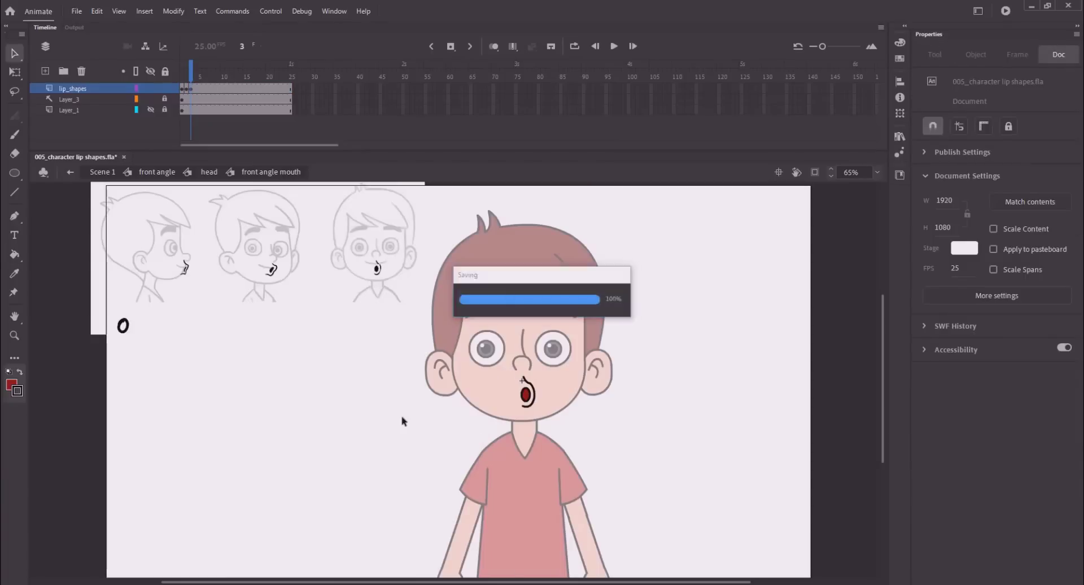
- Refine the short upper section of the O mouth's lip outline just below the nose, and save
drag(479, 385, 557, 503)
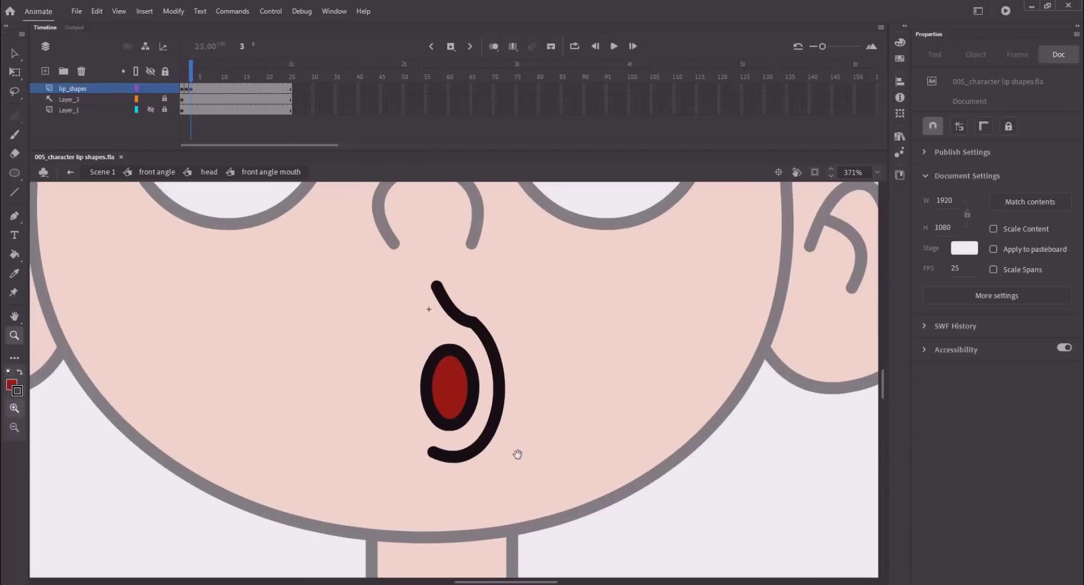
key(ctrl+minus)
key(ctrl+minus)
drag(387, 294, 420, 359)
drag(256, 222, 632, 501)
key(v)
click(516, 475)
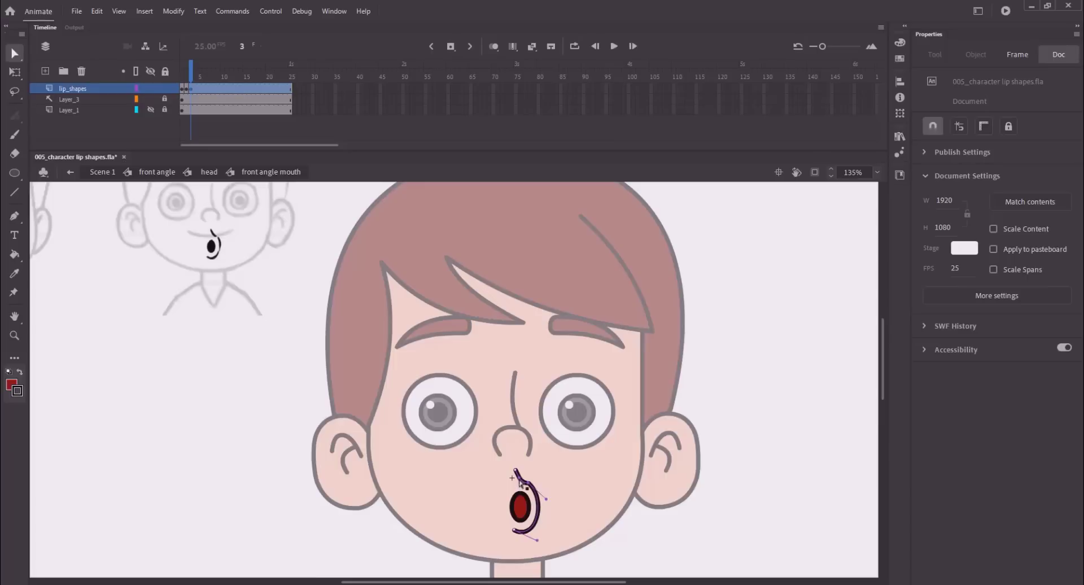
click(504, 478)
key(ctrl+s)
drag(495, 495, 499, 426)
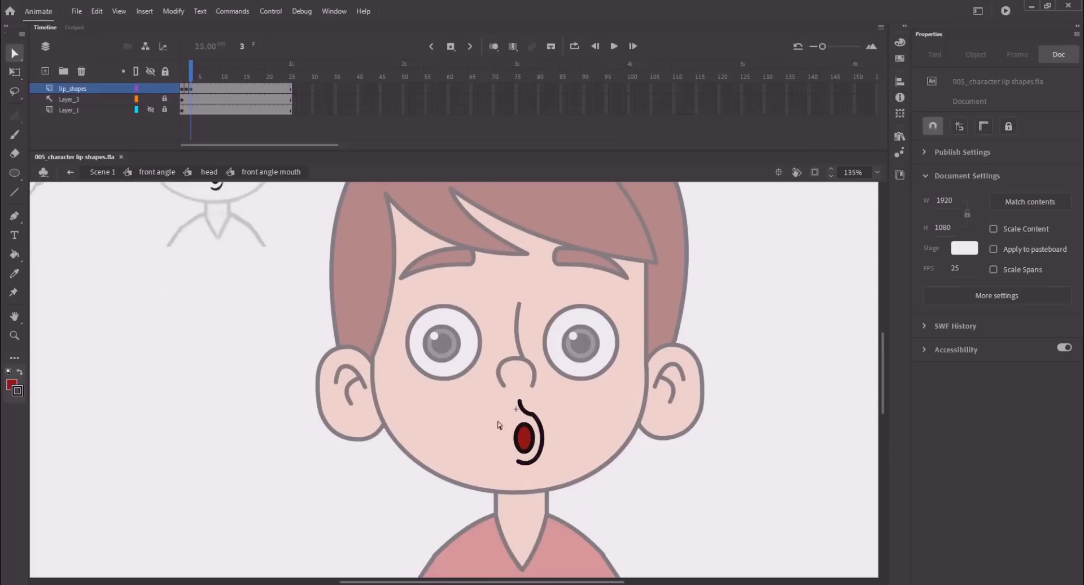
- Fine-tune the bulge of the outer lip curve around the O opening and save the file
mouse_move(539, 475)
mouse_down()
mouse_move(507, 454)
mouse_move(535, 476)
mouse_up()
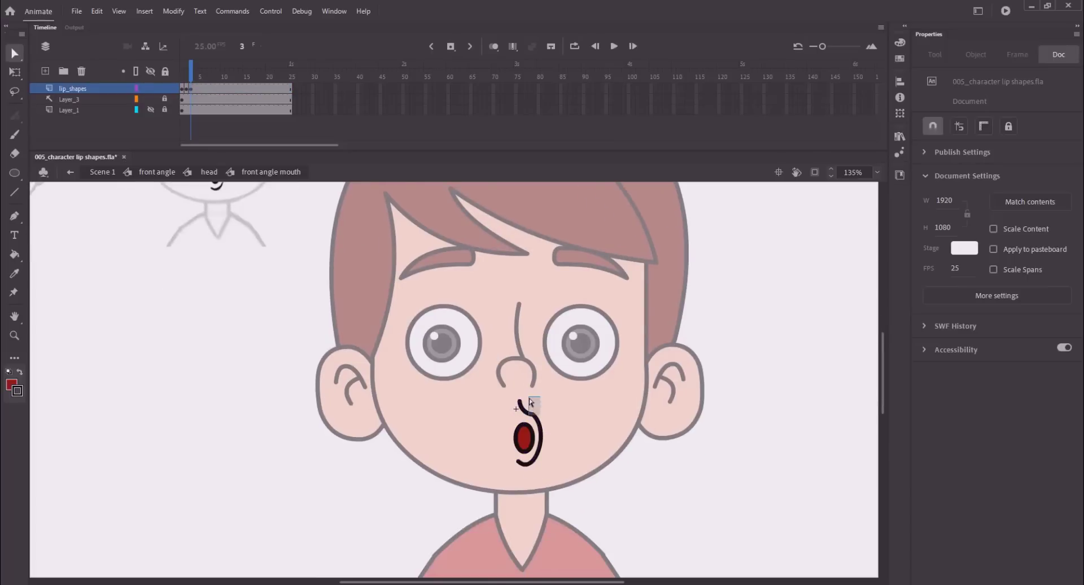
click(541, 434)
key(ctrl+s)
click(491, 465)
scroll(489, 457, up, 1)
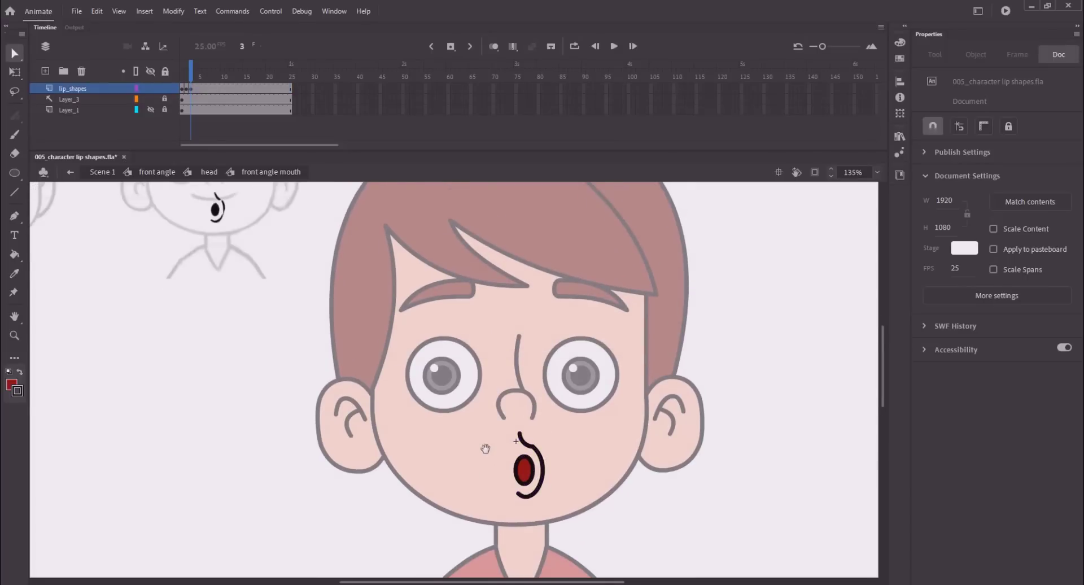
key(ctrl+2)
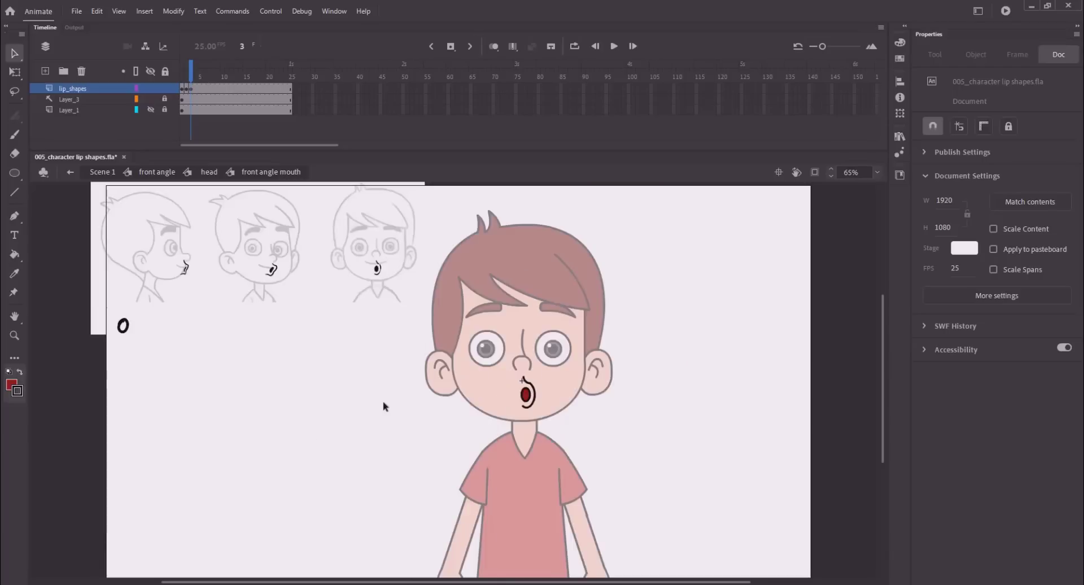
drag(474, 381, 559, 424)
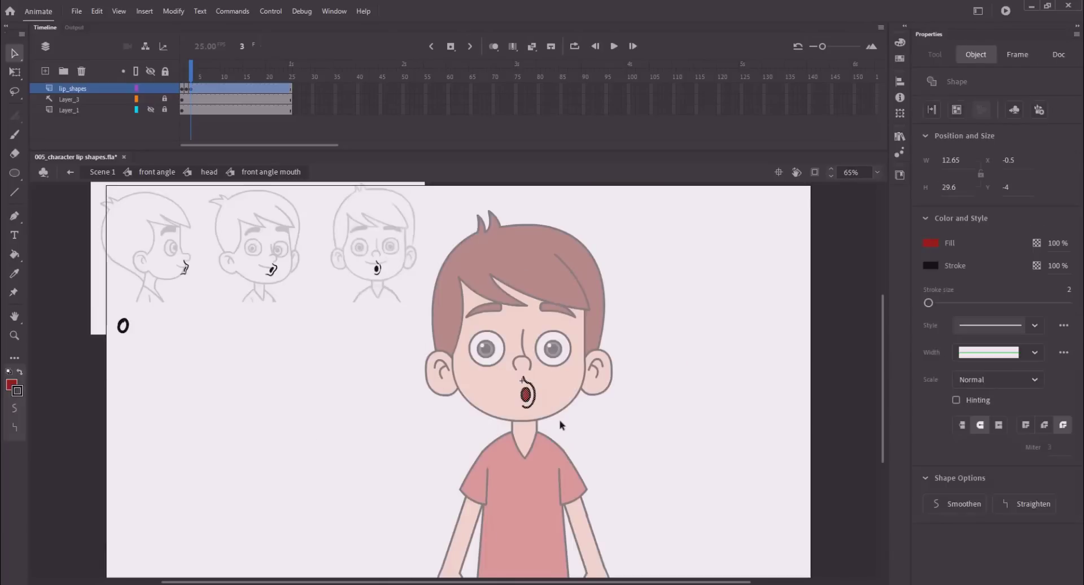
click(497, 387)
key(ctrl+s)
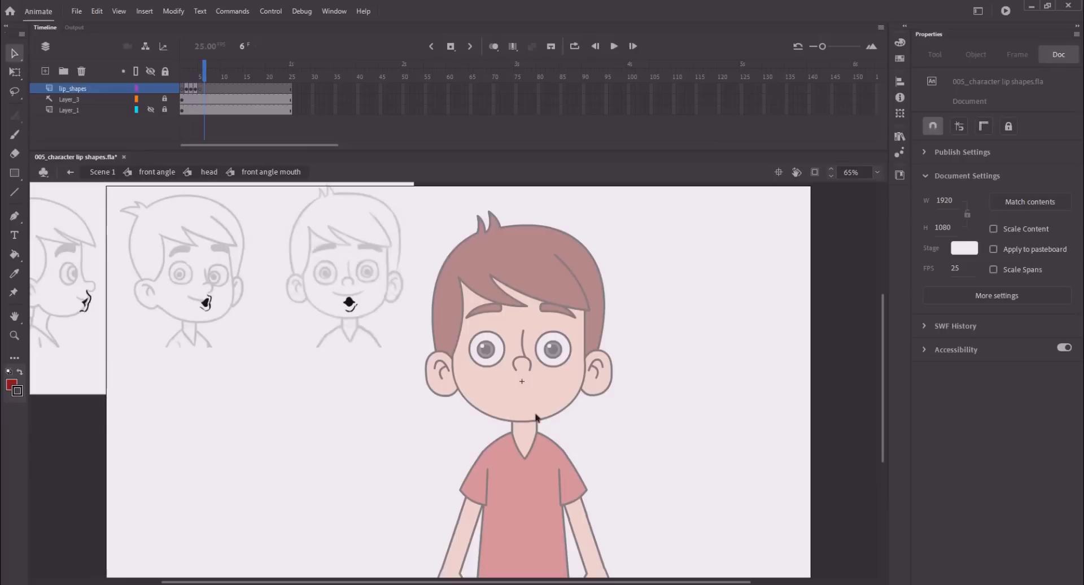
- Draw a square in the mouth area on frame 6 and delete its red fill, leaving only the outline
key(z)
drag(344, 279, 611, 477)
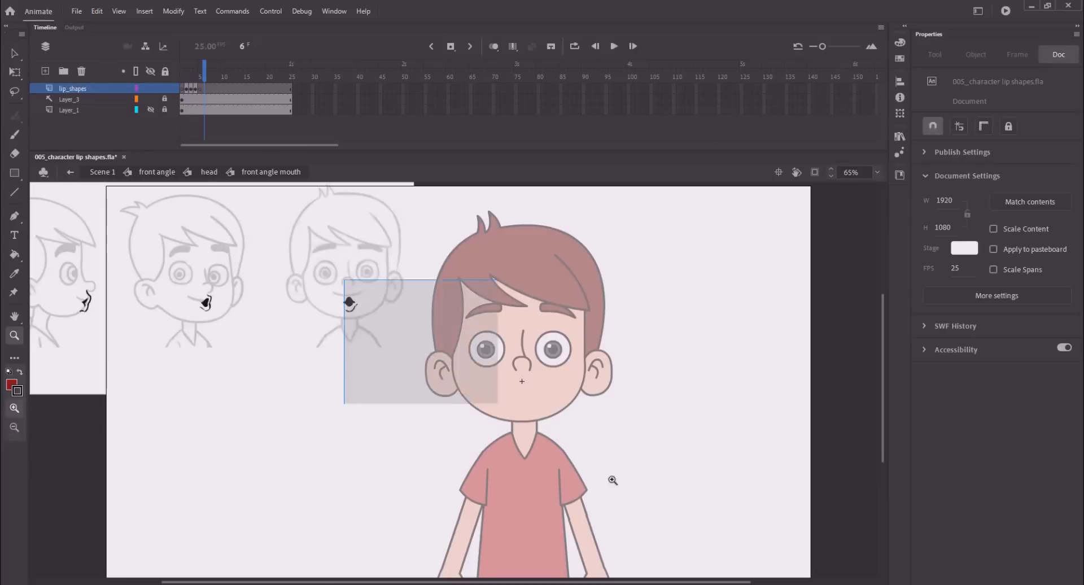
mouse_move(502, 408)
mouse_down()
mouse_move(491, 438)
mouse_move(562, 474)
mouse_up()
key(r)
key(v)
click(539, 451)
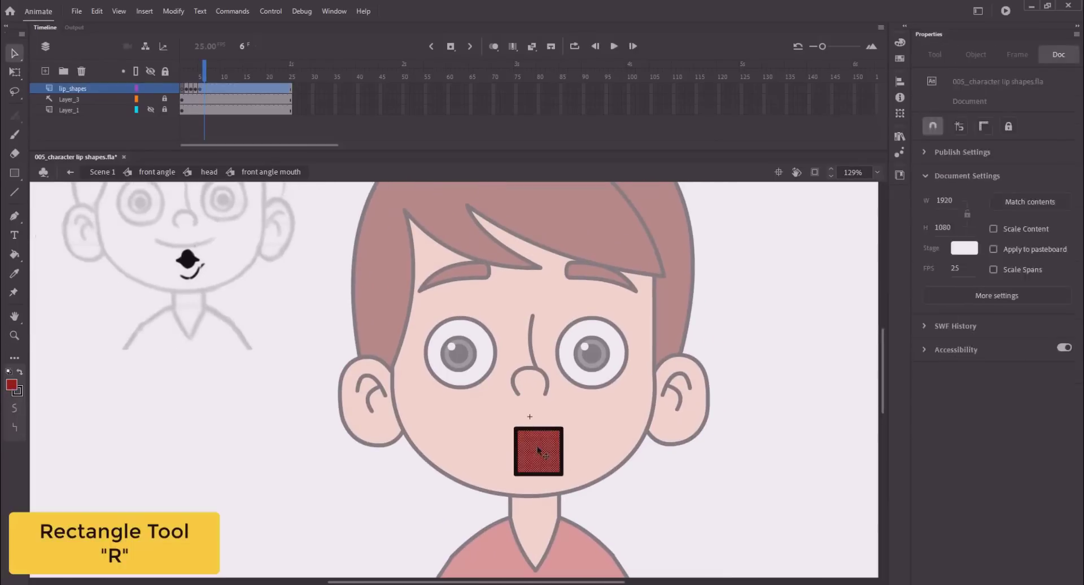
key(Delete)
- Pull the square's corners into a diamond and bend its sides into curves matching the sketched mouth with pointed sides
drag(516, 429, 533, 429)
drag(517, 473, 506, 452)
drag(562, 474, 537, 476)
drag(563, 428, 534, 423)
drag(539, 474, 520, 469)
drag(550, 461, 549, 428)
drag(524, 433, 517, 431)
mouse_move(535, 423)
mouse_down()
mouse_move(515, 446)
mouse_move(548, 453)
mouse_move(522, 457)
mouse_move(512, 424)
mouse_move(552, 424)
mouse_up()
- Nudge the top anchor point of the frame 6 mouth outline upward to even out the upper lip
key(a)
click(562, 444)
click(534, 429)
click(521, 432)
key(Up)
key(Up)
key(Up)
key(Up)
key(Up)
- Nudge the bottom anchor point of the mouth outline left, even out its curve handles, and save
click(537, 471)
key(Left)
key(Left)
key(Left)
key(Left)
drag(566, 487, 526, 464)
drag(521, 471, 514, 469)
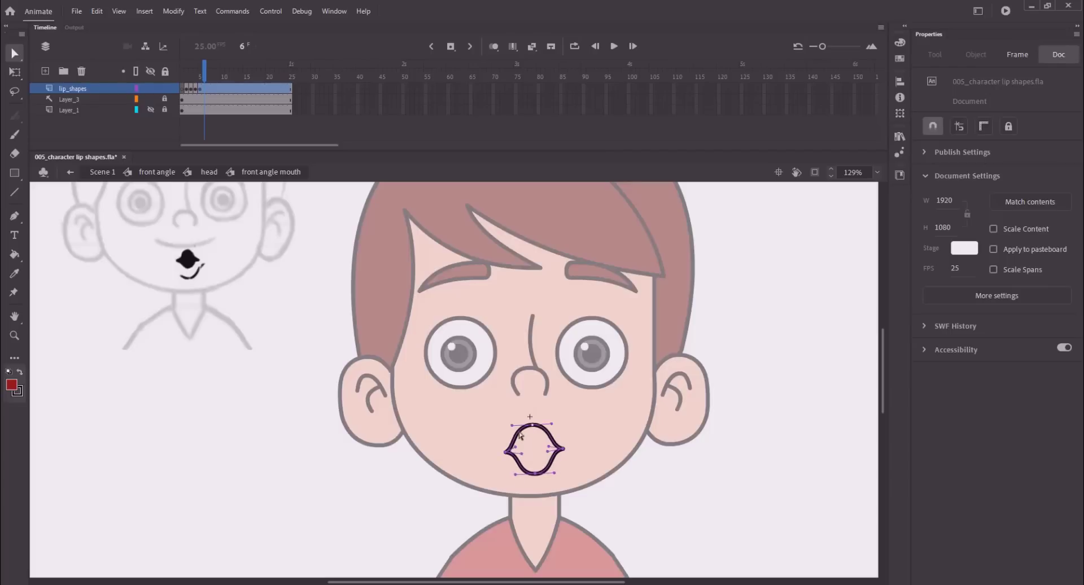
click(485, 446)
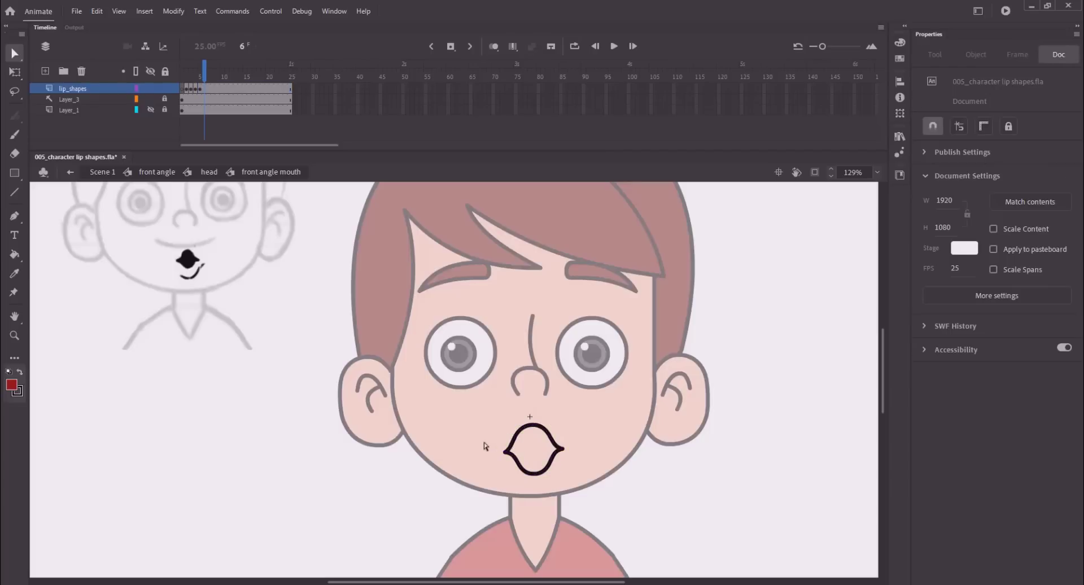
key(s)
key(ctrl+s)
- Try a small adjustment to the curve handles of the diamond-shaped mouth outline, undo it, and save the file
key(a)
click(505, 452)
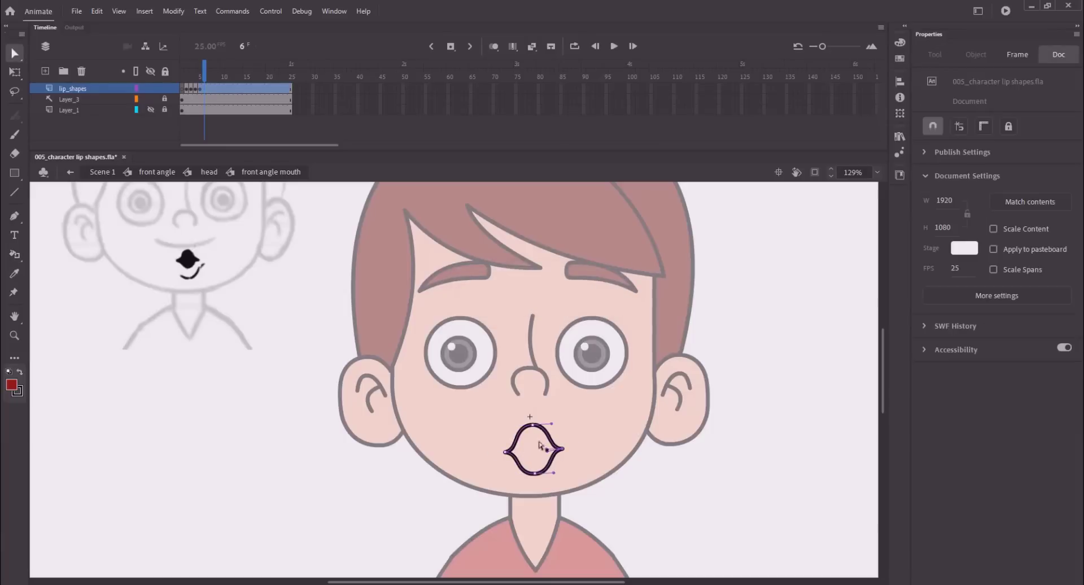
drag(518, 420, 543, 436)
click(534, 473)
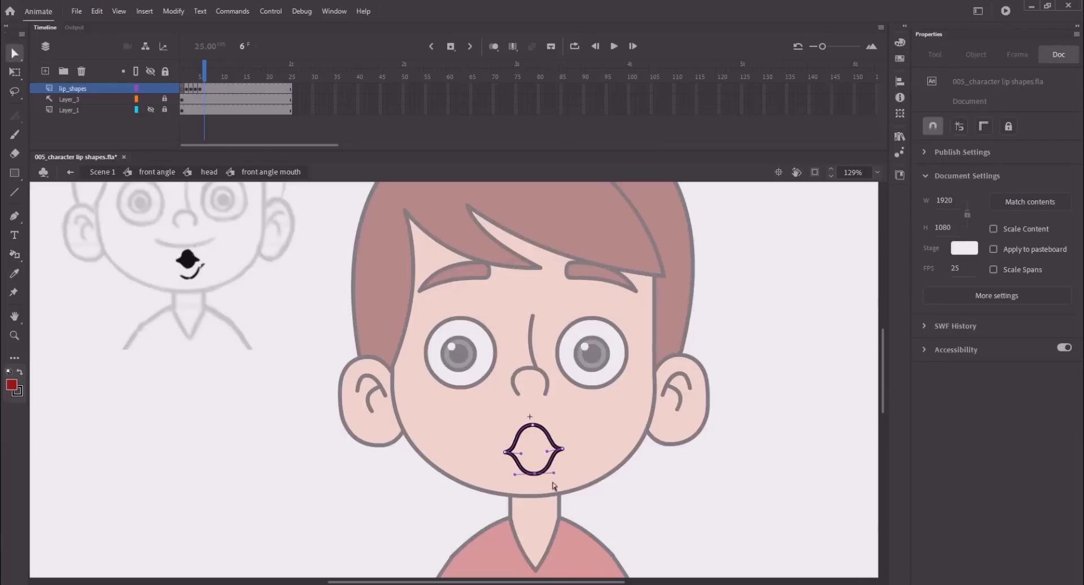
click(524, 455)
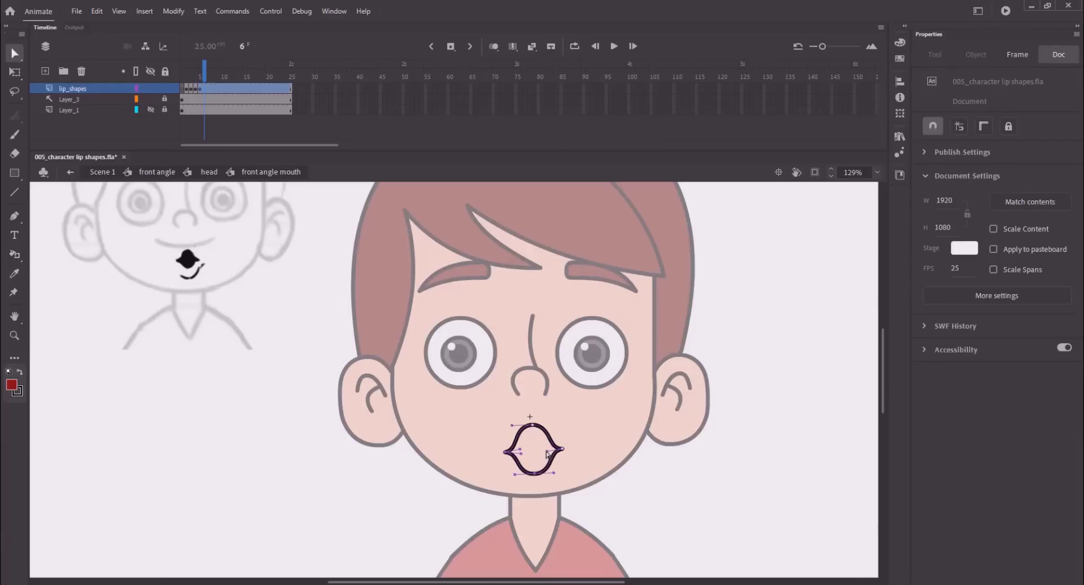
key(ctrl+z)
click(482, 453)
key(ctrl+s)
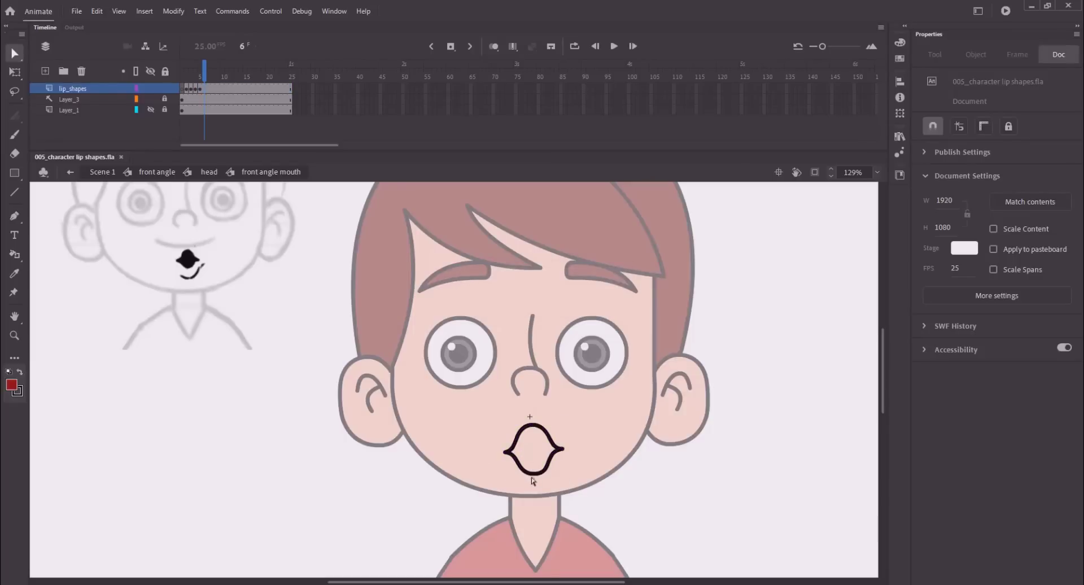
- Even out the curve handles at the bottom and top anchor points of the mouth outline and save
click(533, 474)
mouse_move(556, 473)
mouse_down()
mouse_move(510, 474)
mouse_move(547, 468)
mouse_up()
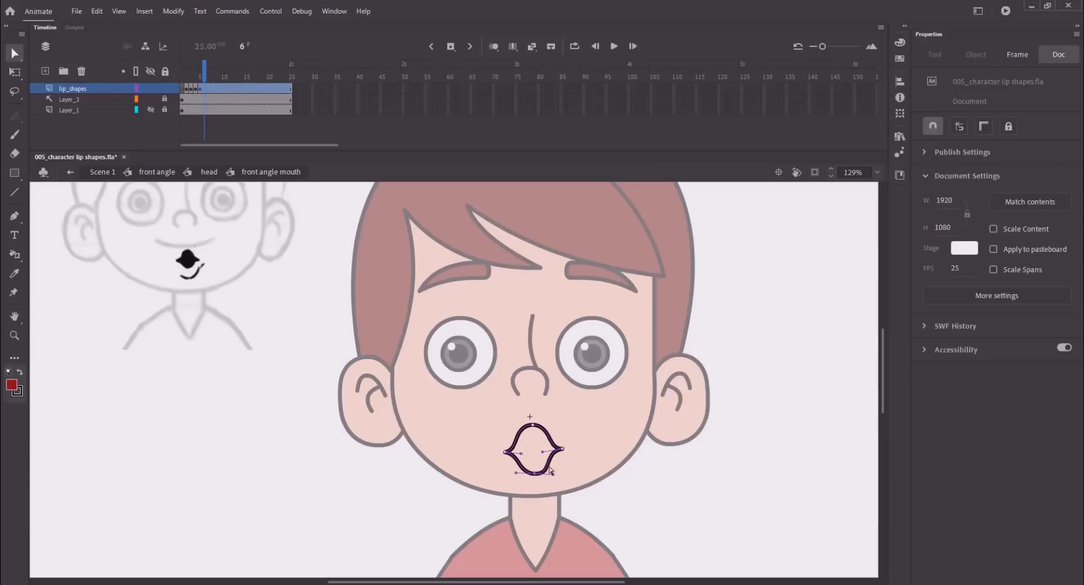
mouse_move(508, 411)
mouse_down()
mouse_move(540, 431)
mouse_move(519, 425)
mouse_up()
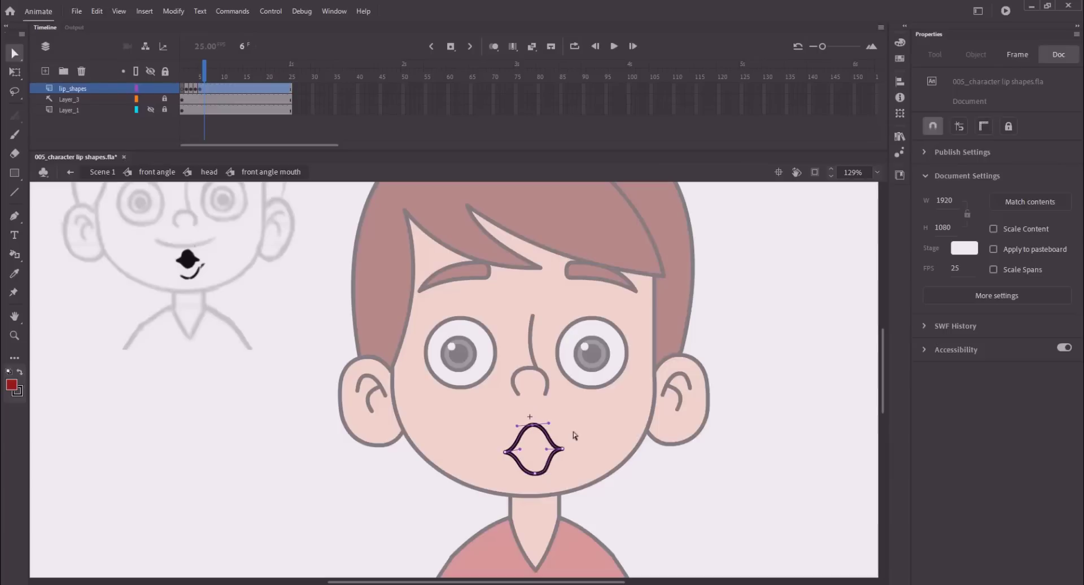
key(ctrl+s)
- Nudge the left corner anchor point of the mouth outline slightly upward to align it with the opposite corner
click(505, 452)
key(Up)
key(Up)
click(483, 448)
- Scale the whole mouth outline down and move it up closer to the nose
key(ctrl+a)
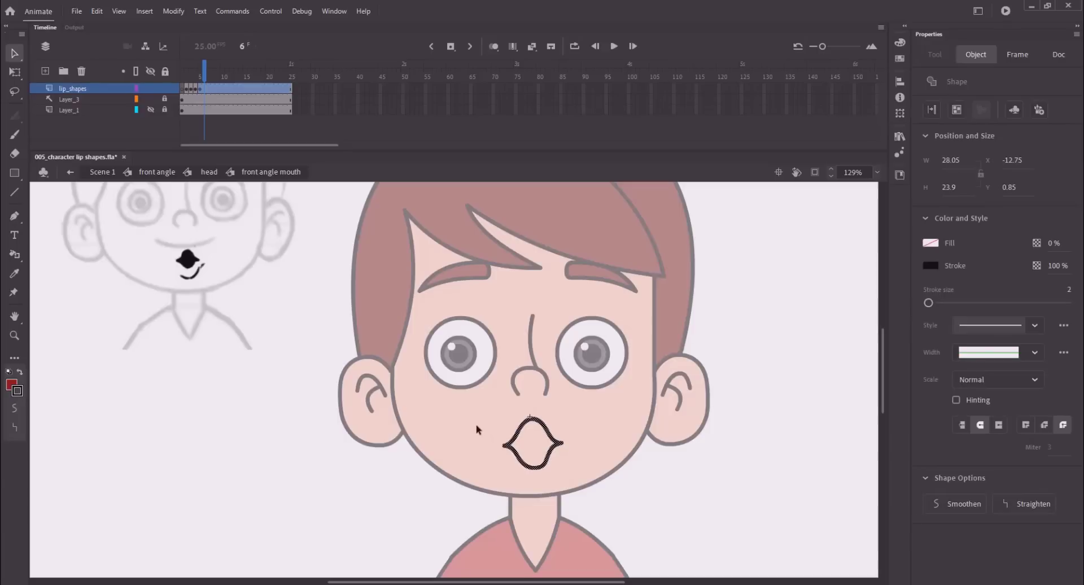
key(q)
drag(504, 417, 509, 422)
click(483, 436)
key(ctrl+a)
key(Up)
key(Up)
key(Up)
key(Up)
click(503, 434)
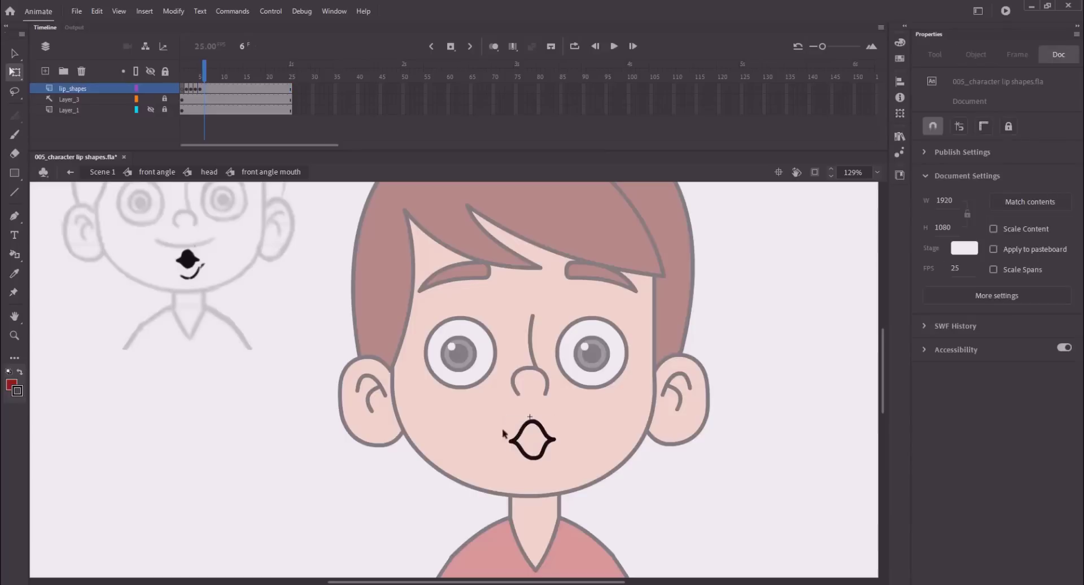
key(v)
click(540, 454)
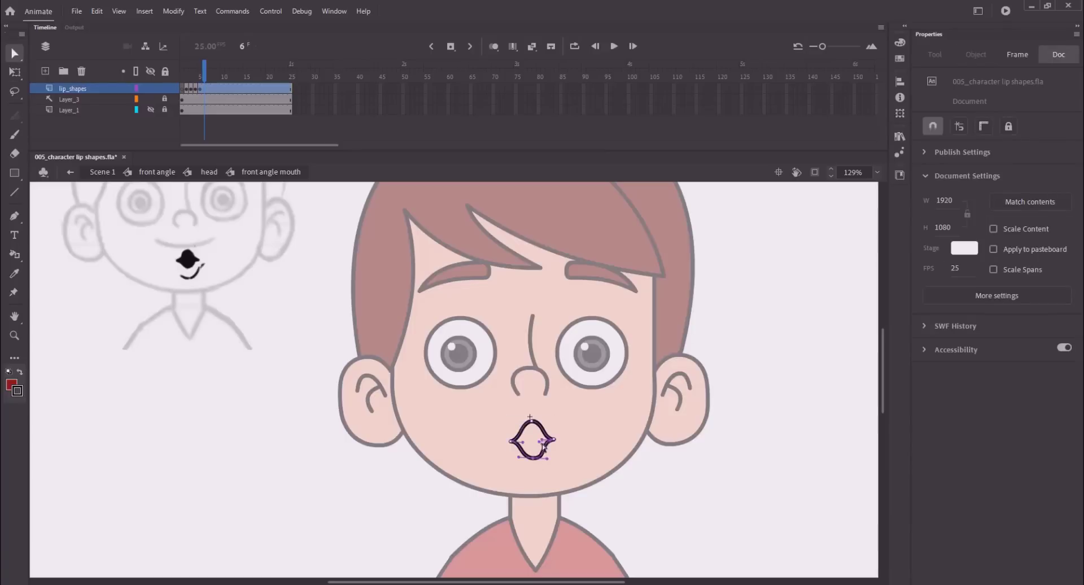
click(487, 436)
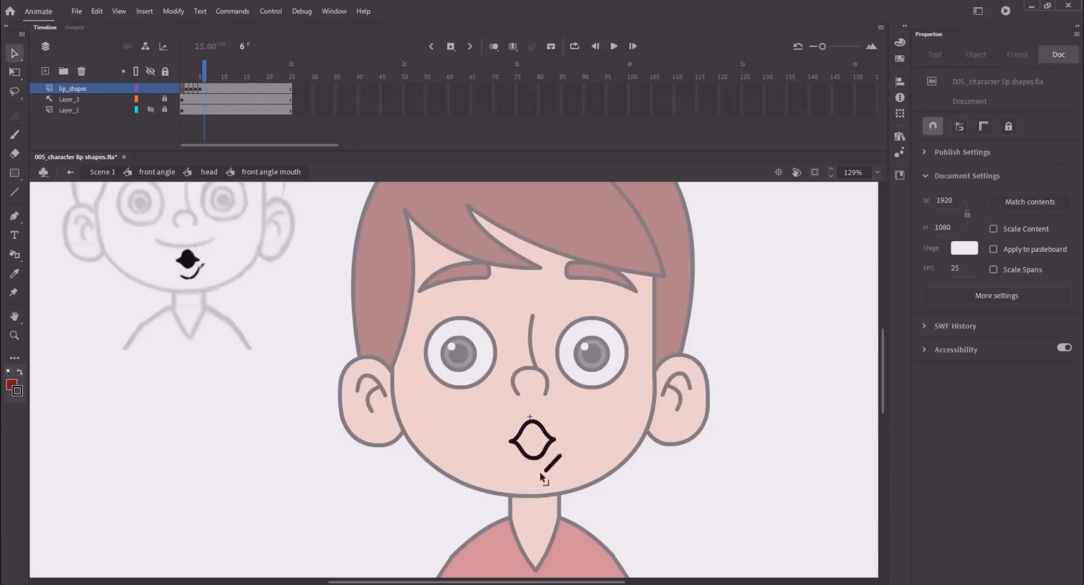
- Shape the short line below the mouth's lower right into a curved lip crease like the one in the sketch
drag(561, 449, 534, 474)
click(561, 449)
drag(556, 452, 551, 474)
click(511, 466)
key(k)
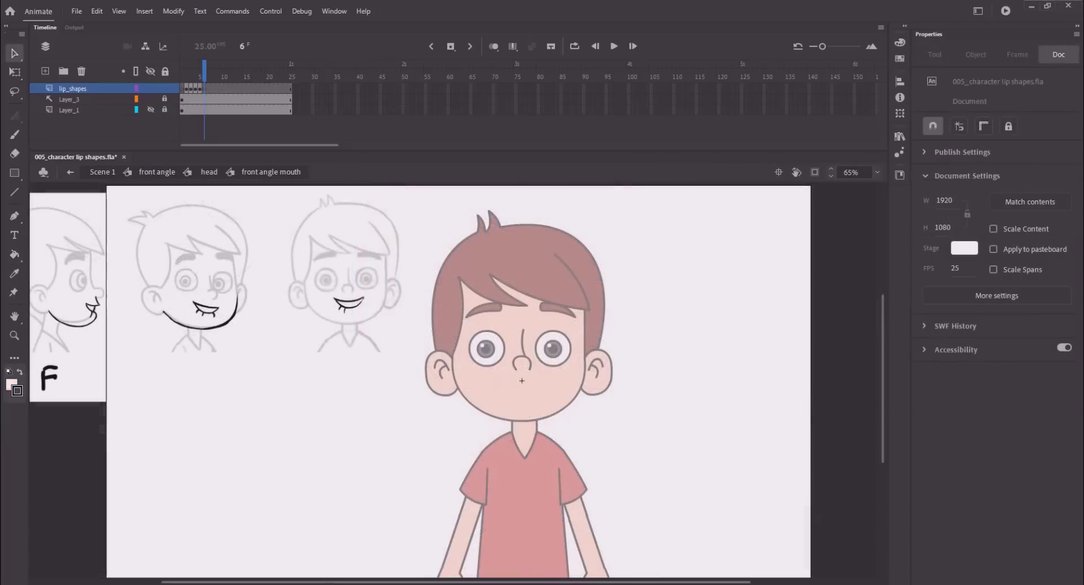
- Draw two straight black lines in the mouth area on frame 6, a long upper lip line and a shorter one below
key(z)
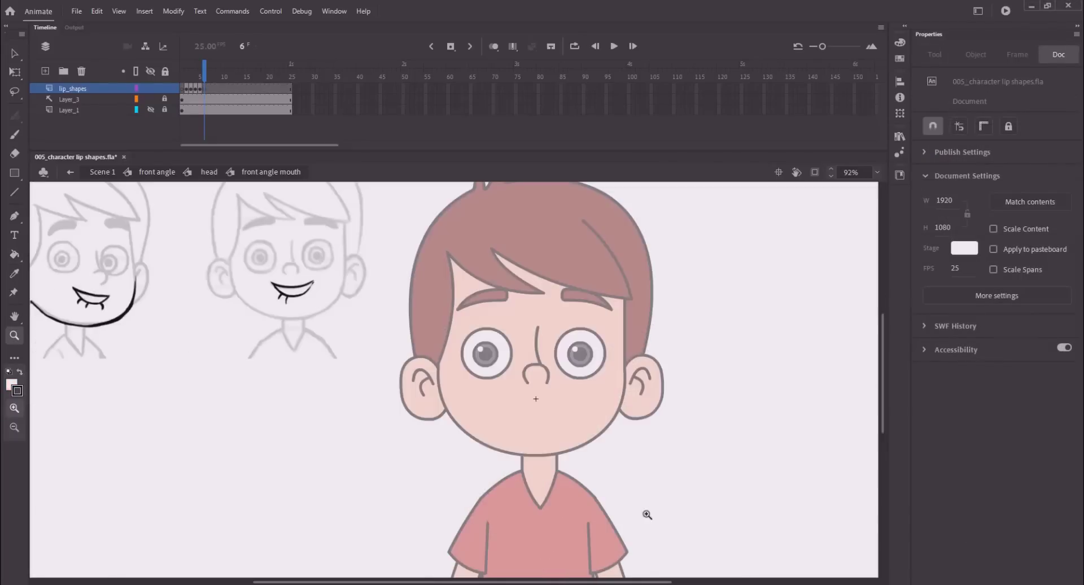
drag(264, 231, 643, 461)
key(n)
drag(502, 451, 650, 461)
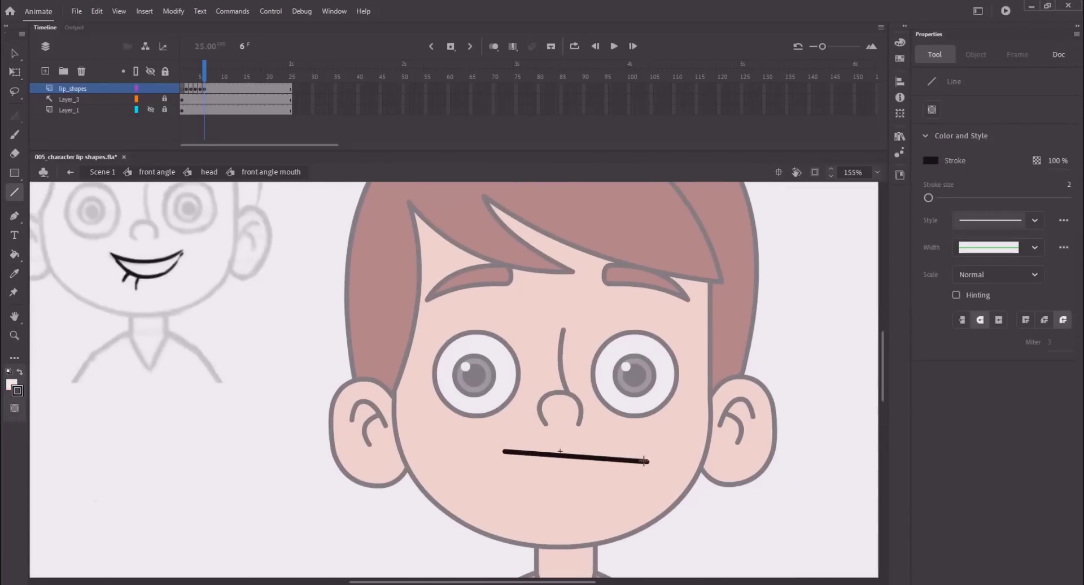
mouse_move(522, 490)
mouse_down()
mouse_move(615, 499)
mouse_move(560, 520)
mouse_up()
- Bend both lines downward and join their ends at the mouth corners to form a closed smile outline
key(v)
click(568, 496)
drag(583, 457, 579, 471)
drag(647, 462, 625, 449)
drag(502, 451, 496, 449)
drag(563, 517, 628, 450)
drag(518, 514, 497, 449)
key(ctrl+z)
drag(518, 513, 496, 449)
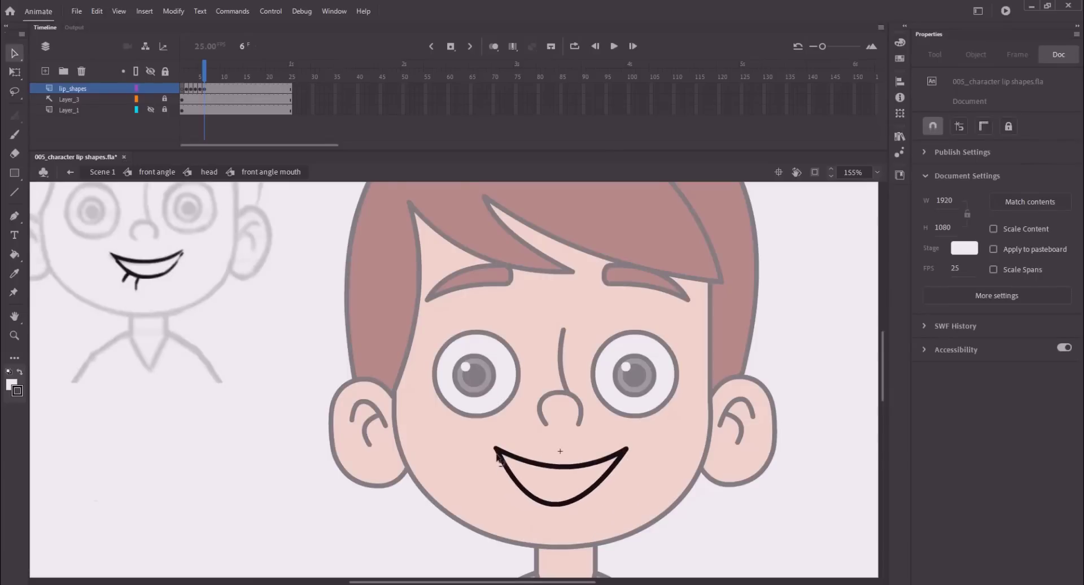
- Widen the smile by repositioning its two corners, and pull the lower lip curve up to make the mouth shallower
drag(558, 507, 569, 503)
drag(626, 450, 632, 446)
drag(497, 450, 493, 450)
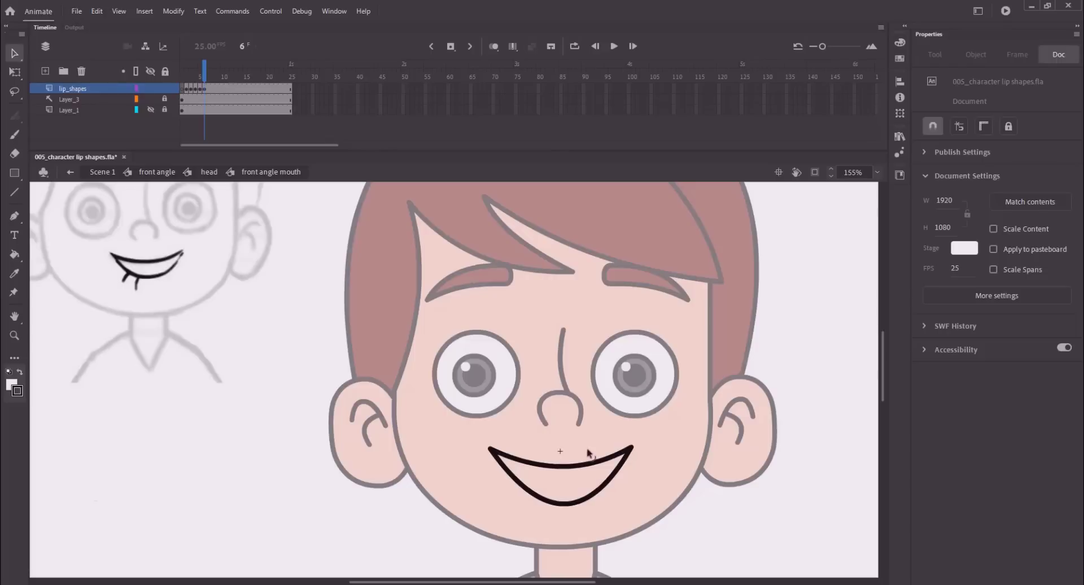
drag(630, 448, 628, 448)
drag(534, 492, 567, 499)
- Adjust the curve handles of the lower lip at both mouth corners to give it an even, rounded curve
key(a)
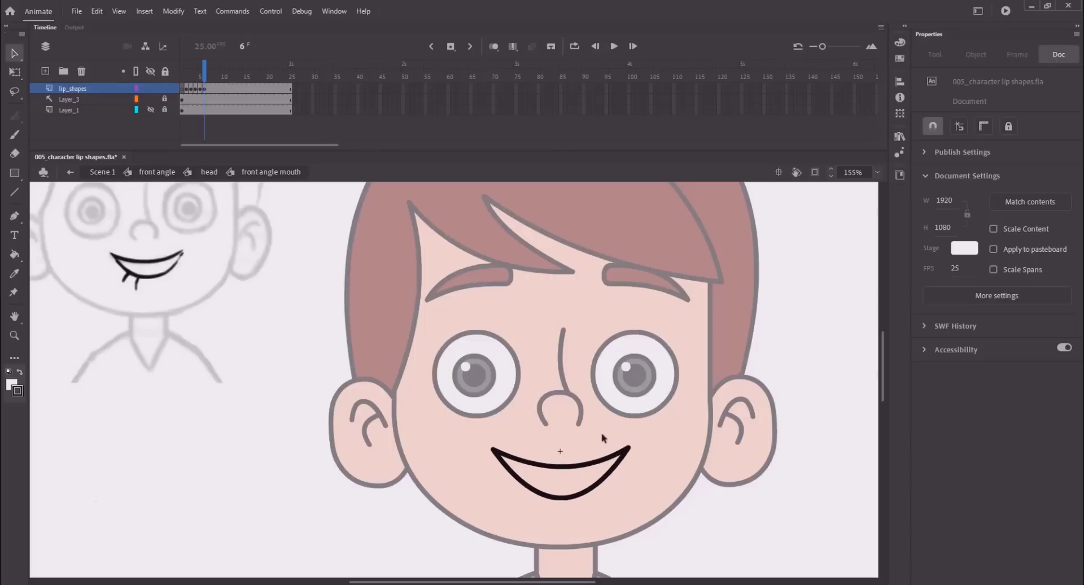
drag(603, 436, 704, 491)
drag(588, 514, 612, 500)
drag(539, 514, 522, 512)
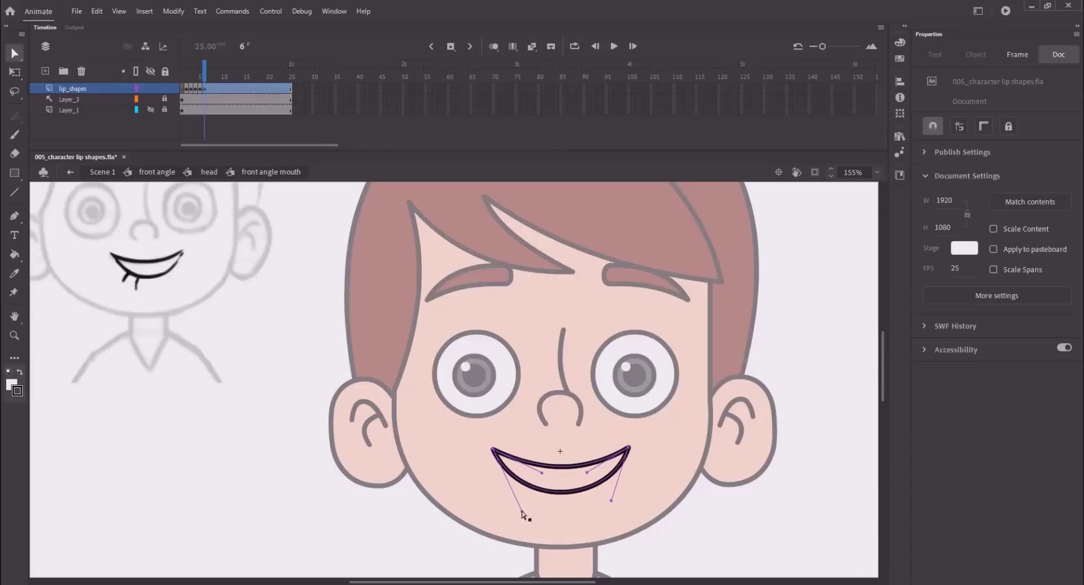
drag(610, 504, 609, 508)
drag(521, 511, 515, 511)
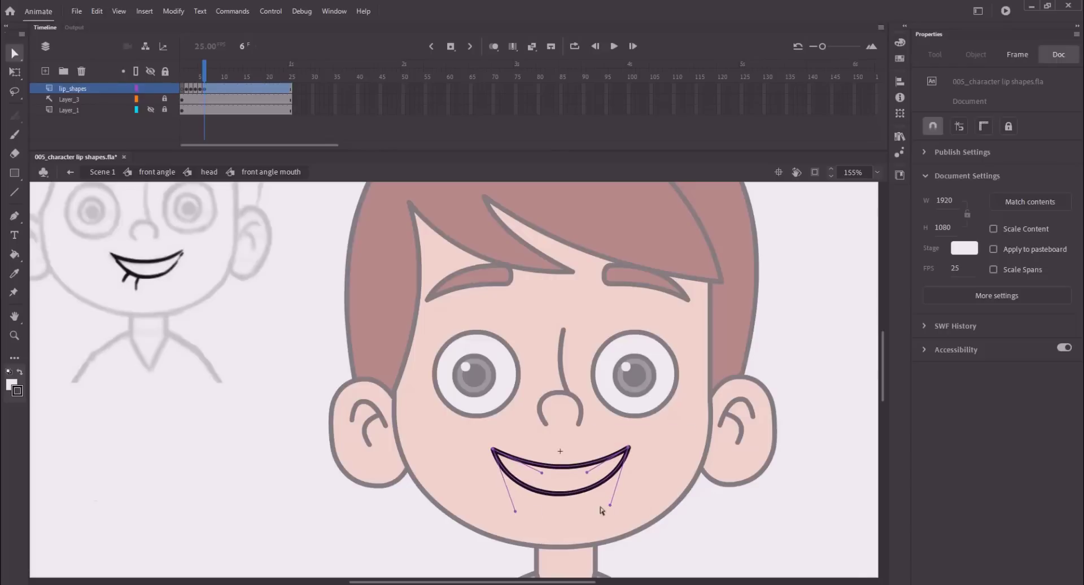
drag(610, 504, 617, 507)
drag(515, 514, 512, 491)
- Draw short curved crease lines below the left part of the lower lip, following the sketch
click(562, 452)
key(n)
mouse_move(516, 514)
mouse_down()
mouse_move(525, 494)
mouse_move(520, 504)
mouse_move(513, 484)
mouse_move(503, 501)
mouse_up()
key(v)
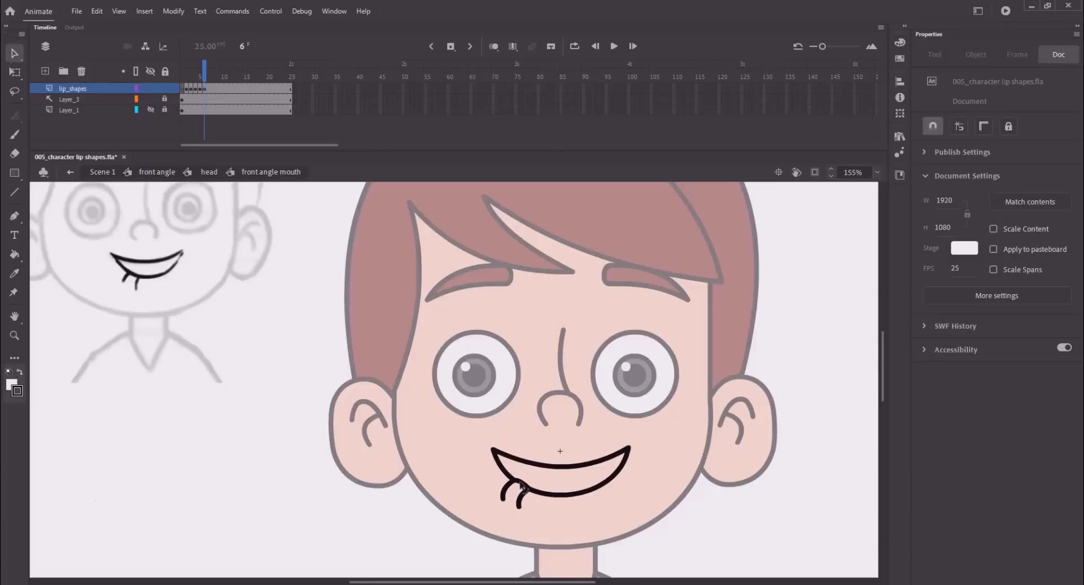
- Fill the inside of the smile on frame 6 with white and save the file
key(k)
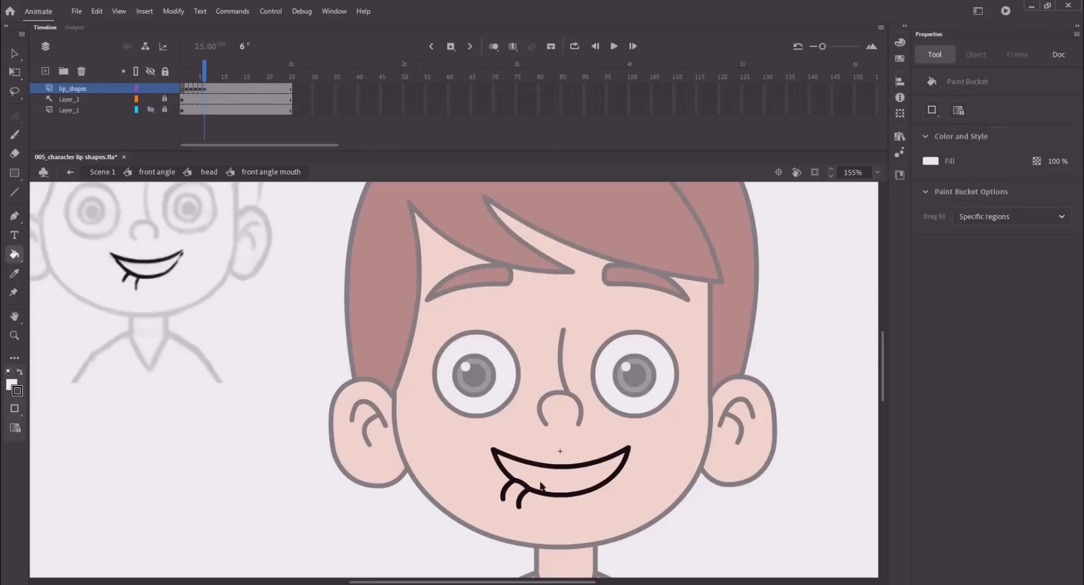
click(563, 482)
key(v)
key(ctrl+2)
key(ctrl+s)
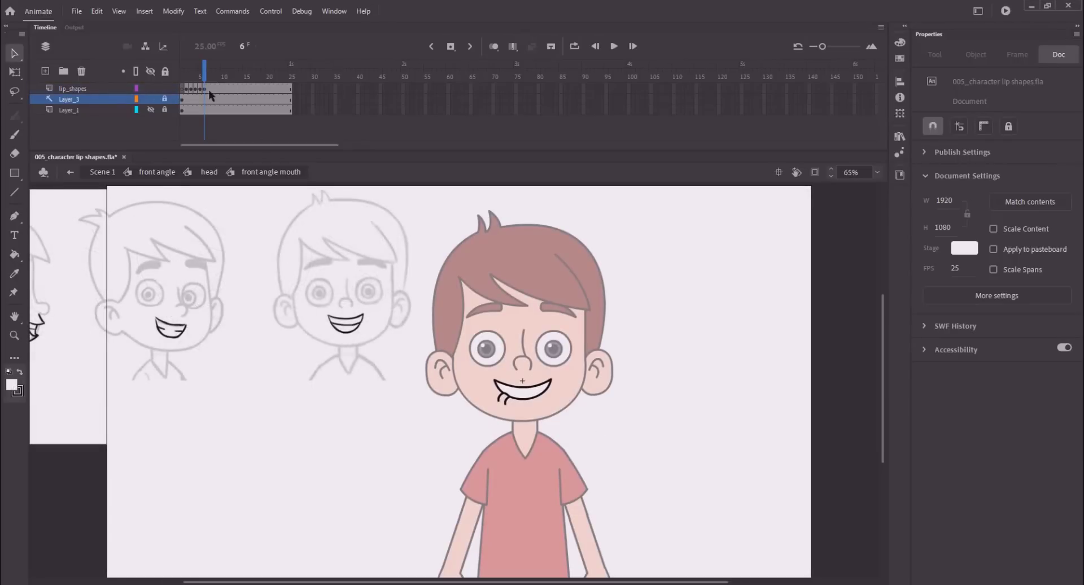
- Insert a blank keyframe at frame 7 of the lip_shapes layer and save
click(209, 89)
key(F7)
key(ctrl+s)
- Copy the open mouth from frame 2 and paste it in place on frame 7
drag(207, 74, 187, 78)
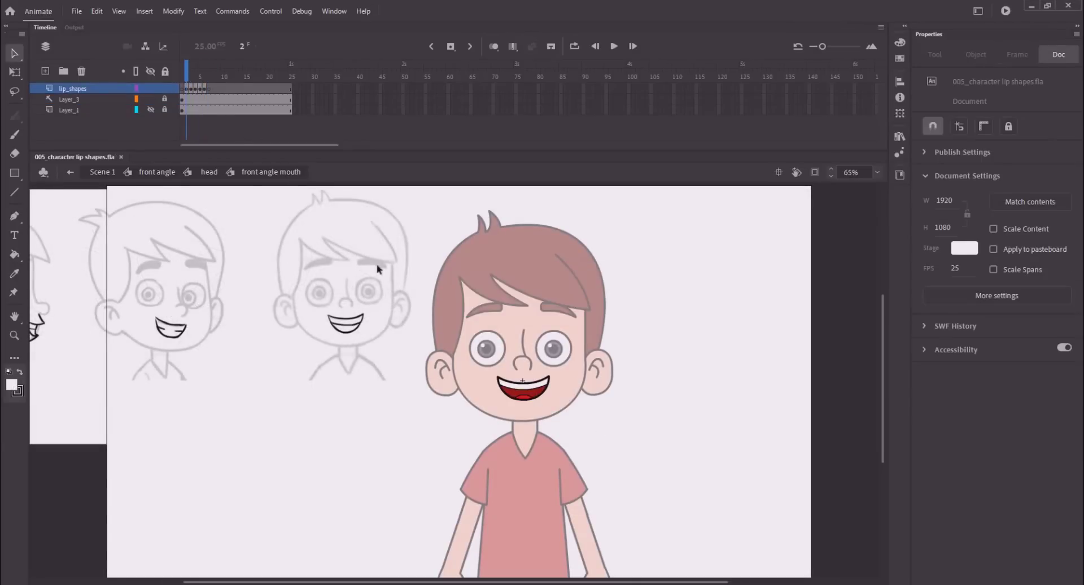
drag(474, 362, 566, 436)
key(ctrl+c)
click(320, 264)
click(209, 89)
key(ctrl+shift+v)
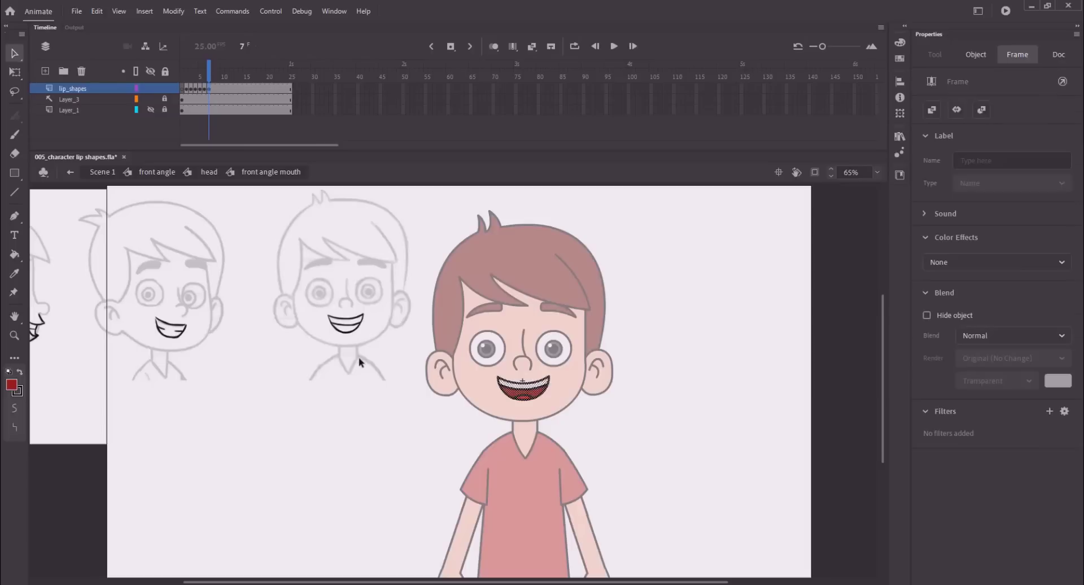
click(360, 363)
- Delete the dark red interior, the tongue and the upper teeth from the frame 7 mouth, keeping only the outer outline
key(z)
drag(305, 275, 605, 440)
key(v)
click(539, 455)
key(Delete)
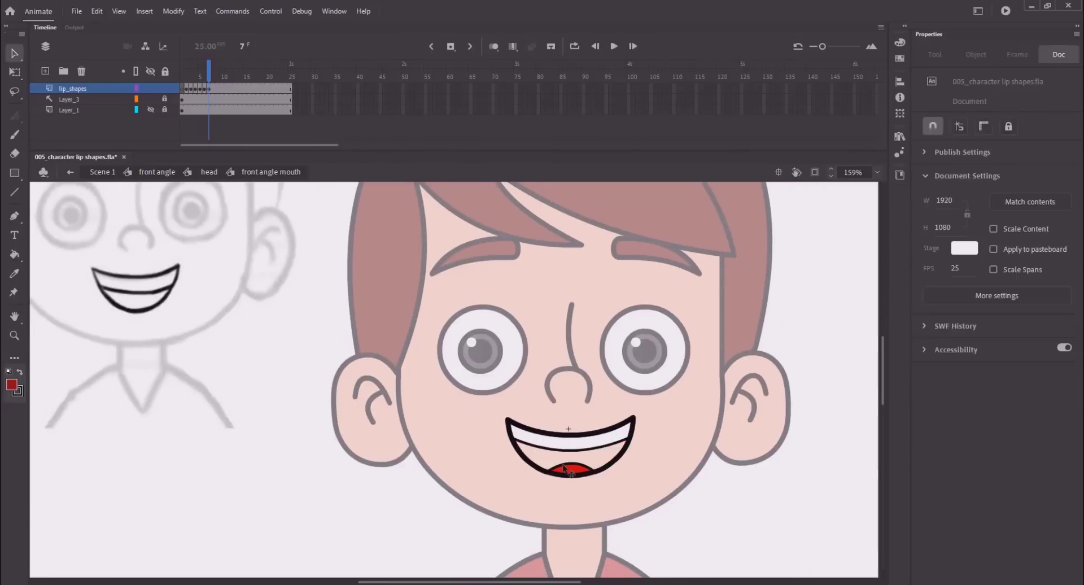
click(565, 469)
key(Delete)
click(549, 444)
key(Delete)
- Draw a thinner line inside the mouth, stretch its ends to the mouth's sides, and curve it to separate the teeth rows
key(n)
mouse_move(539, 451)
mouse_down()
mouse_move(586, 452)
mouse_move(568, 451)
mouse_up()
key(v)
click(557, 452)
drag(1071, 270, 1062, 270)
click(609, 460)
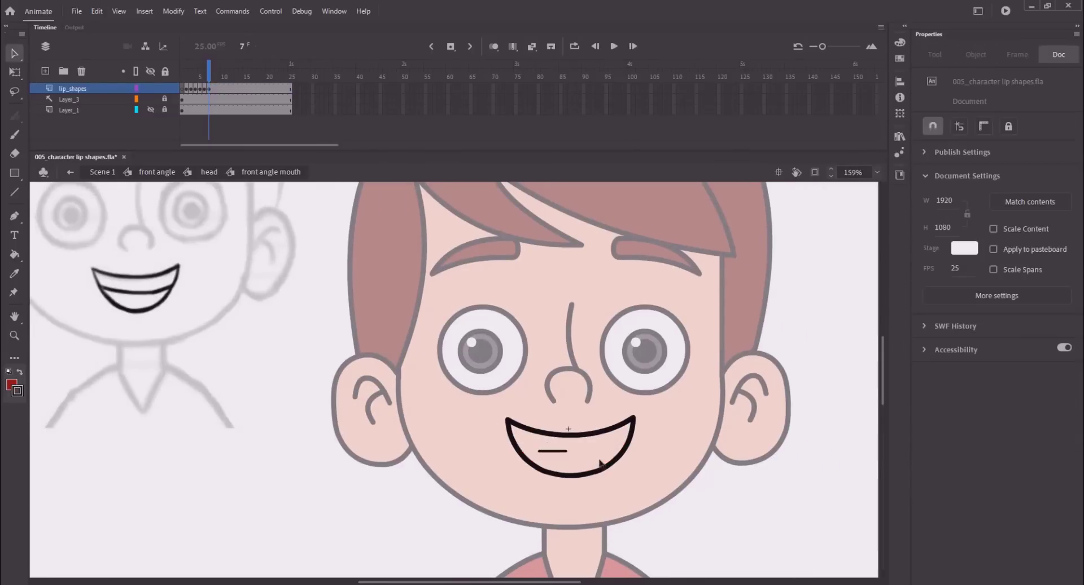
mouse_move(568, 452)
mouse_down()
mouse_move(626, 445)
mouse_move(516, 445)
mouse_up()
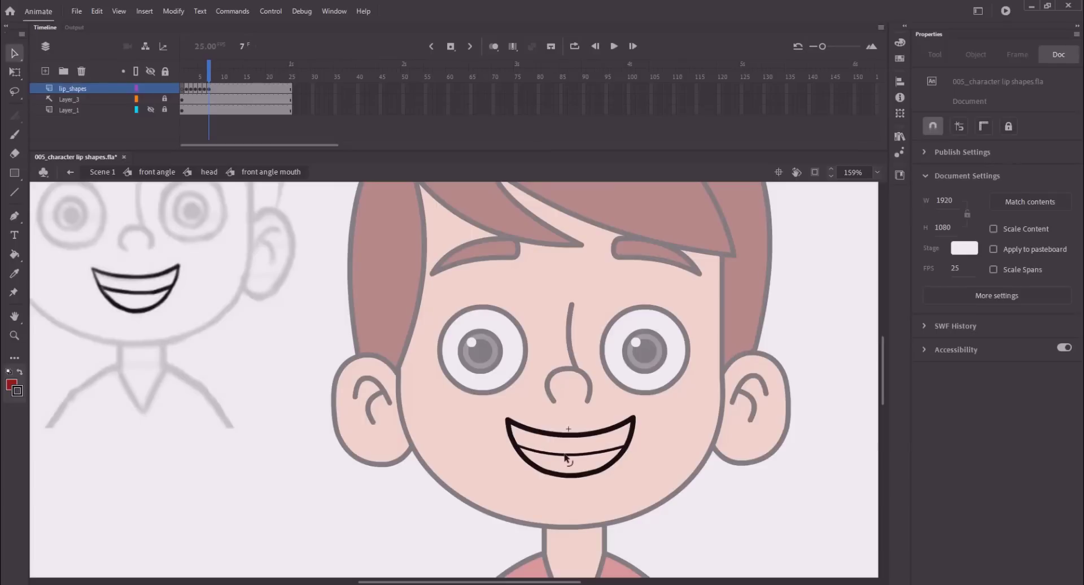
- Try filling the upper and lower teeth areas of the frame 7 mouth with white
key(k)
click(558, 449)
key(ctrl+z)
click(930, 161)
click(754, 233)
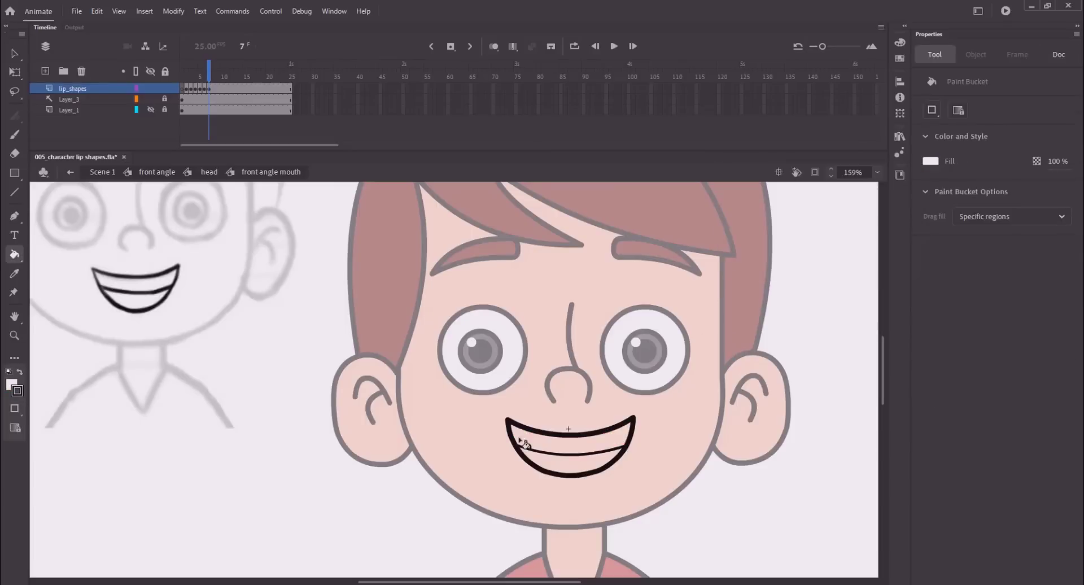
click(520, 438)
click(541, 462)
key(v)
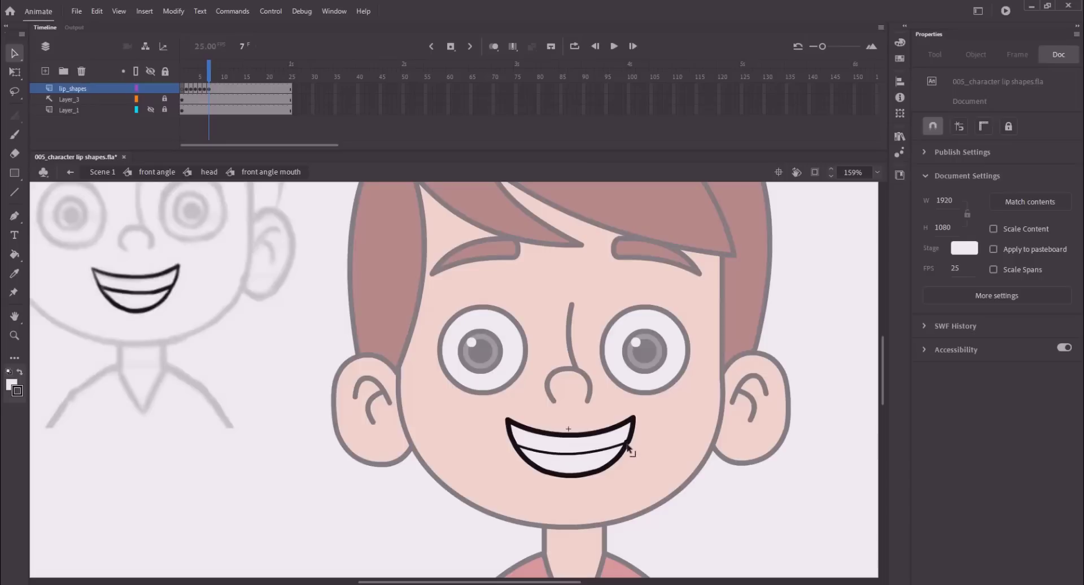
- Undo the fills and the teeth line's stretching, and extend the line's right end to the mouth's right side again
double_click(627, 450)
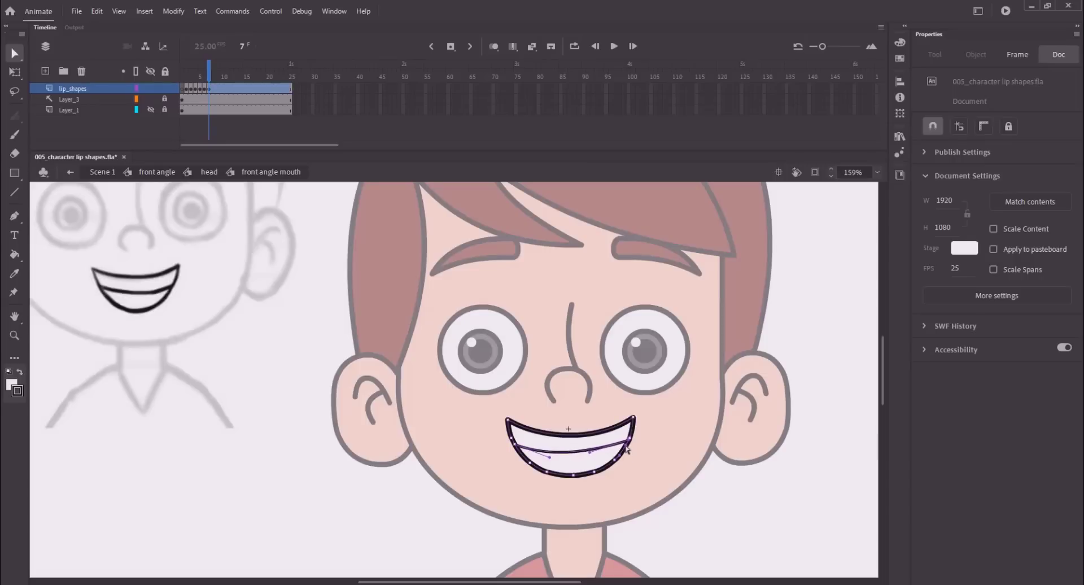
key(ctrl+z)
key(ctrl+z)
key(ctrl+z)
key(ctrl+z)
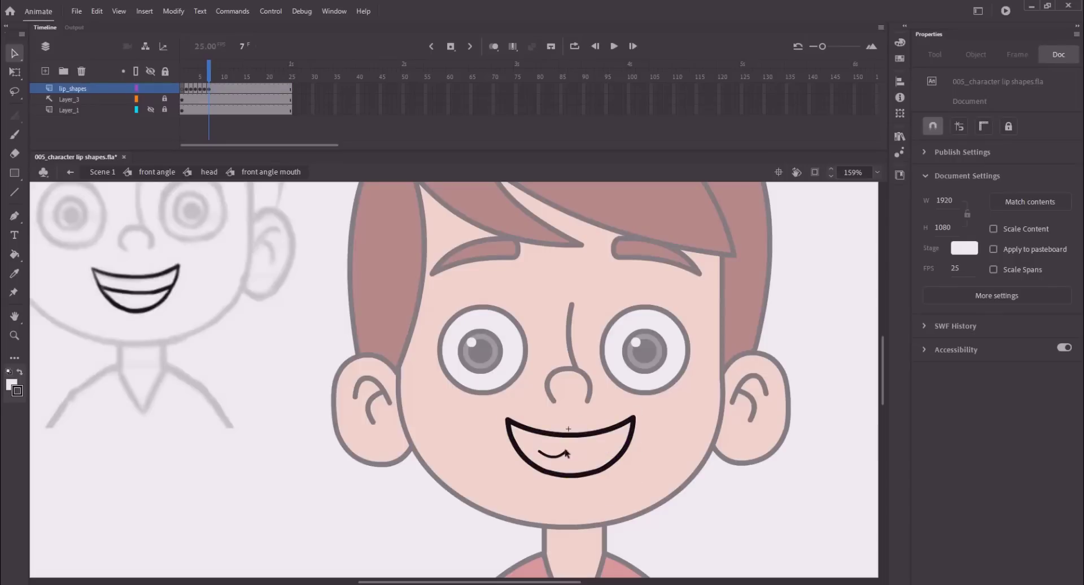
drag(567, 453, 627, 443)
key(k)
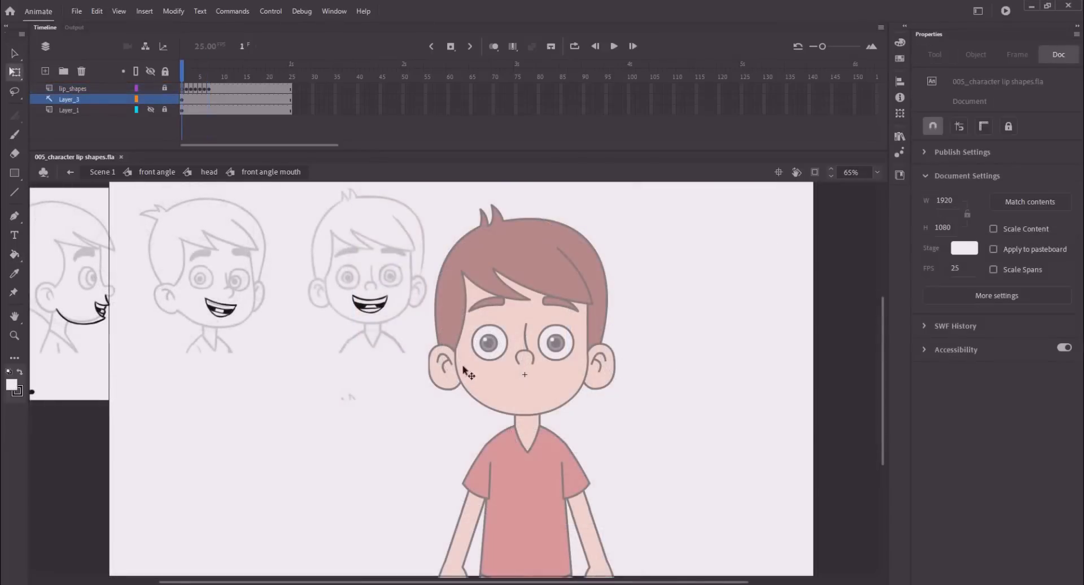
- Lock Layer_3, unlock the lip_shapes layer, and copy the complete open mouth on frame 3
key(z)
click(517, 306)
drag(457, 367, 445, 388)
key(v)
drag(182, 74, 191, 77)
drag(426, 410, 688, 563)
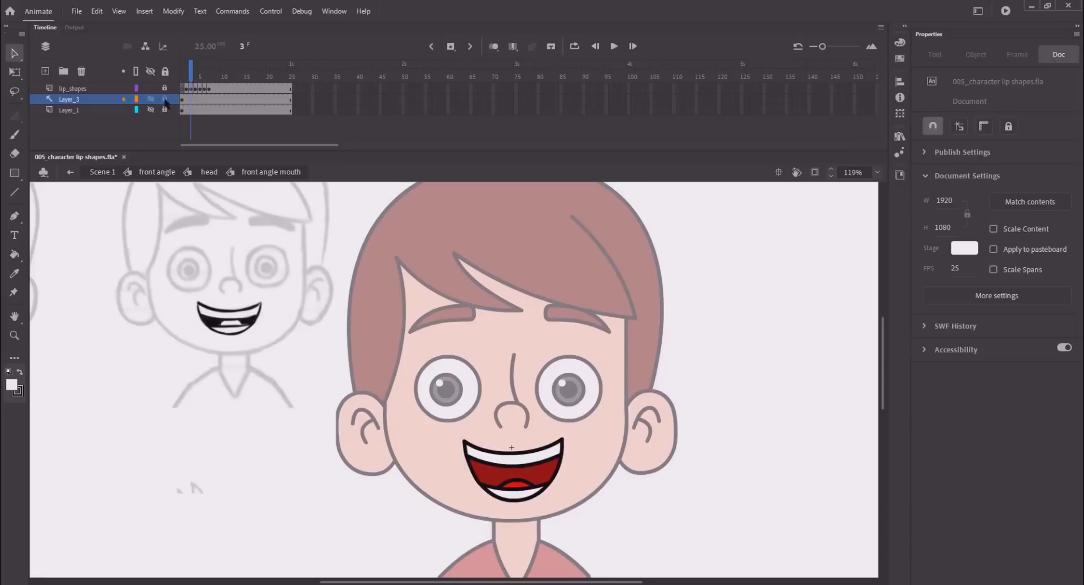
drag(305, 289, 707, 569)
click(322, 316)
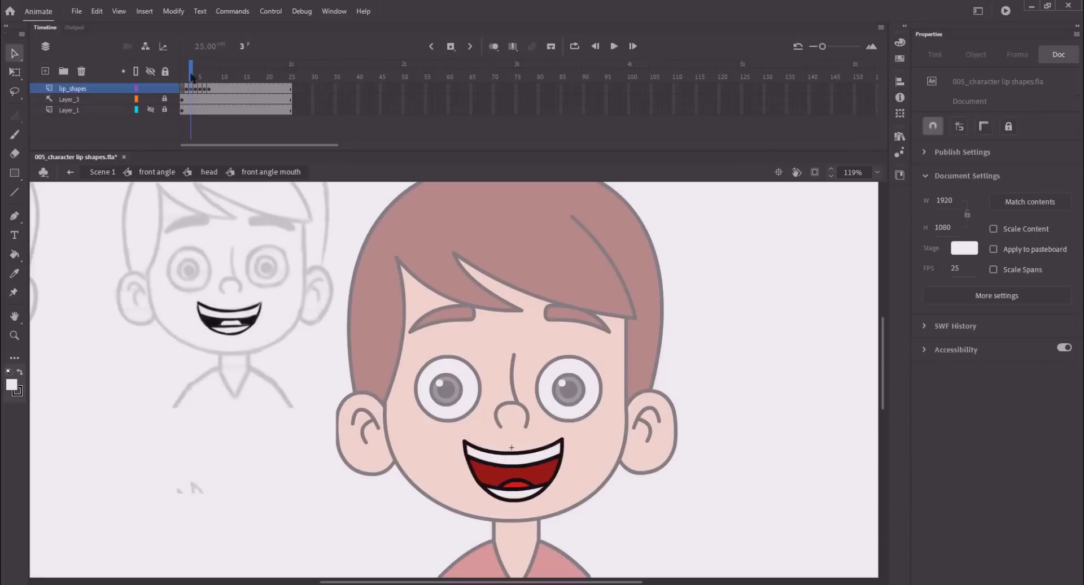
- Insert a blank keyframe at frame 8 of lip_shapes and paste the copied mouth in place, ready for free transform
drag(191, 76, 217, 77)
click(213, 90)
key(F7)
key(ctrl+shift+v)
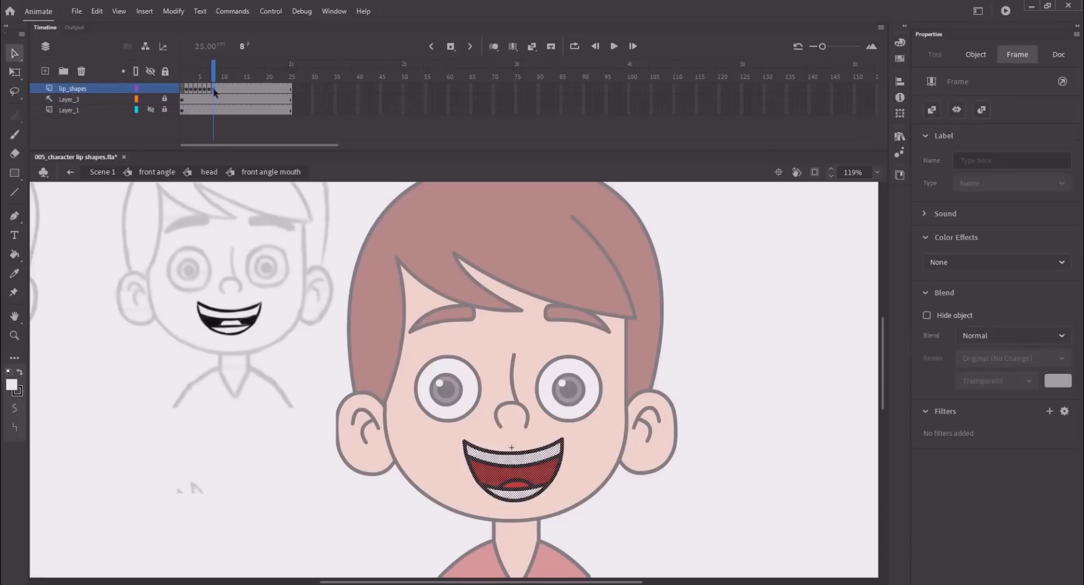
key(q)
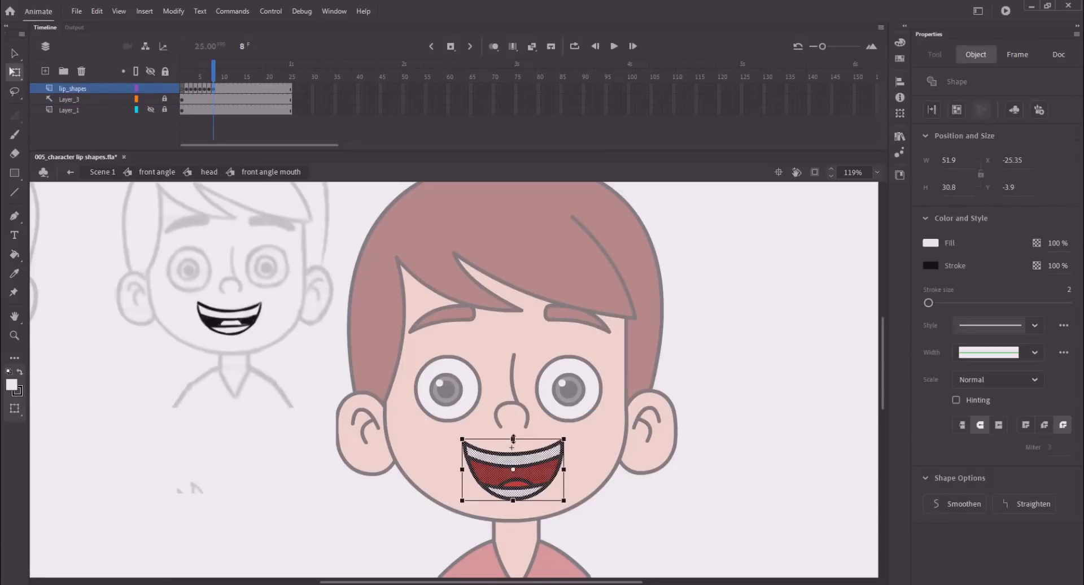
- Squash the pasted frame 8 mouth slightly in height, and delete its fills, tongue and teeth lines, leaving only the outer lip outline
drag(513, 442, 511, 443)
click(421, 454)
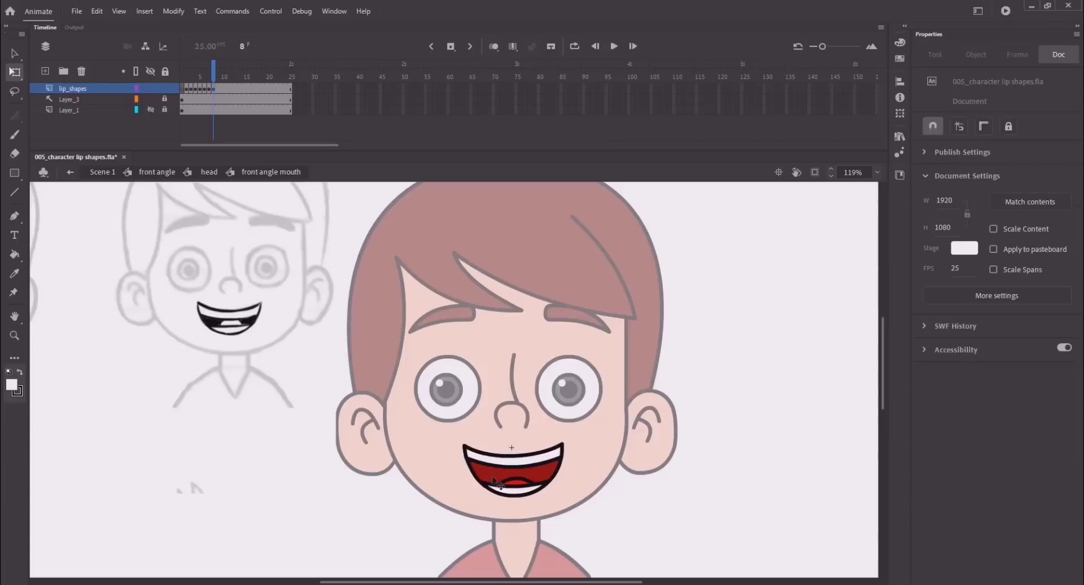
click(497, 475)
key(Delete)
click(502, 460)
key(Delete)
click(511, 467)
key(Delete)
click(514, 483)
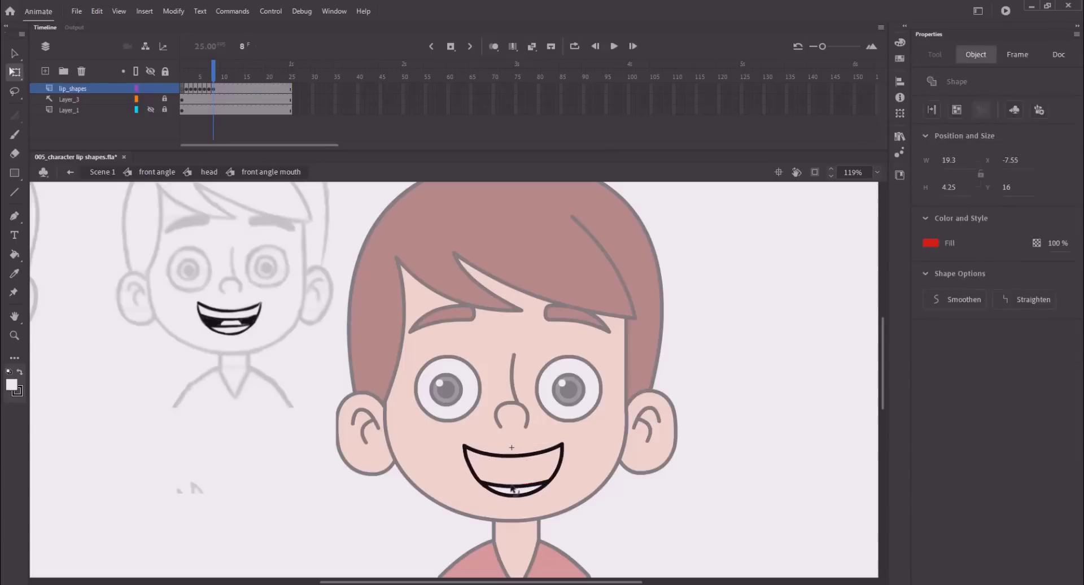
key(Delete)
click(514, 489)
key(Delete)
- Draw the upper teeth line across the frame 8 mouth with stroke size 1, curved downwards to follow the upper lip
key(n)
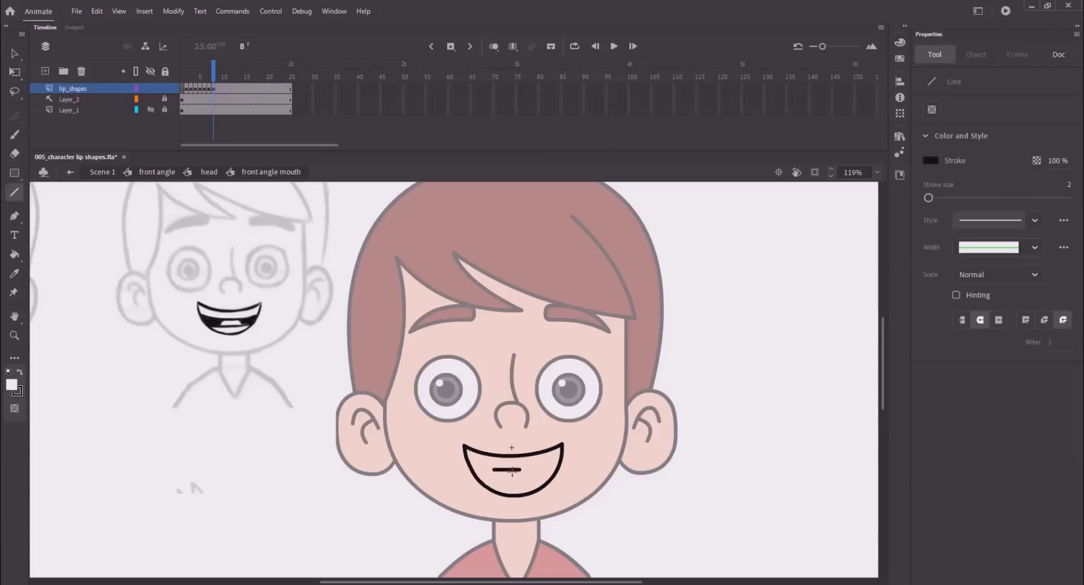
key(v)
click(508, 469)
mouse_move(522, 469)
mouse_down()
mouse_move(537, 470)
mouse_move(469, 462)
mouse_move(560, 460)
mouse_move(516, 471)
mouse_up()
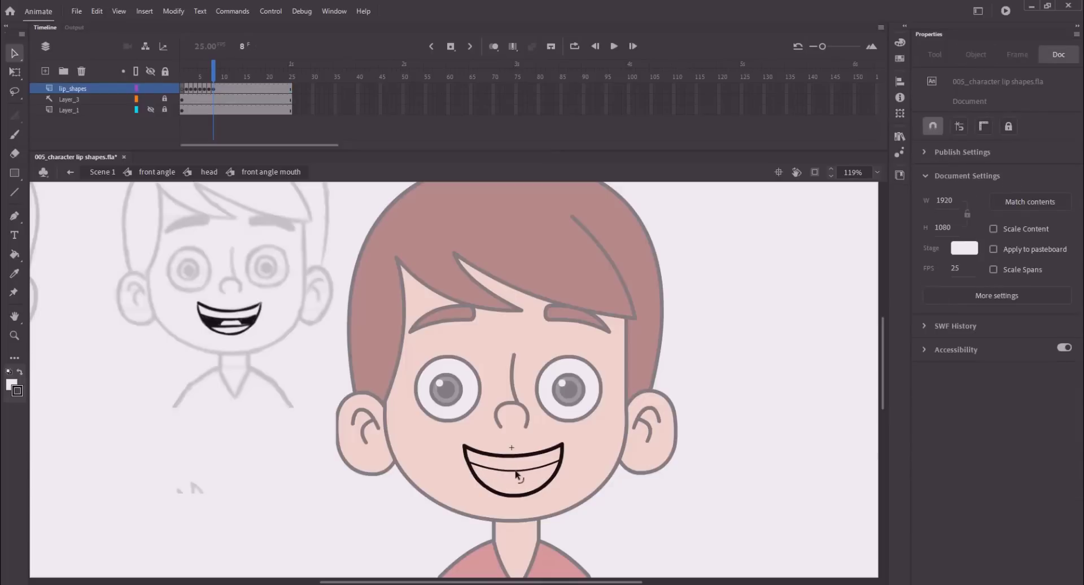
- Draw the curved lower teeth line between the mouth's sides with stroke size 1, and save the file
key(n)
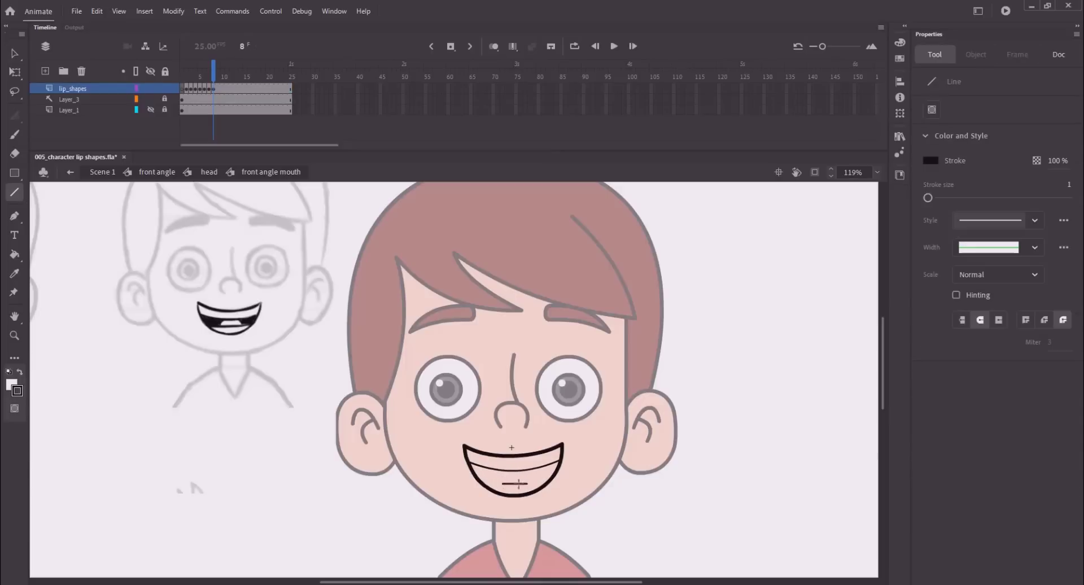
key(v)
drag(527, 484, 553, 481)
key(ctrl+s)
key(ctrl+z)
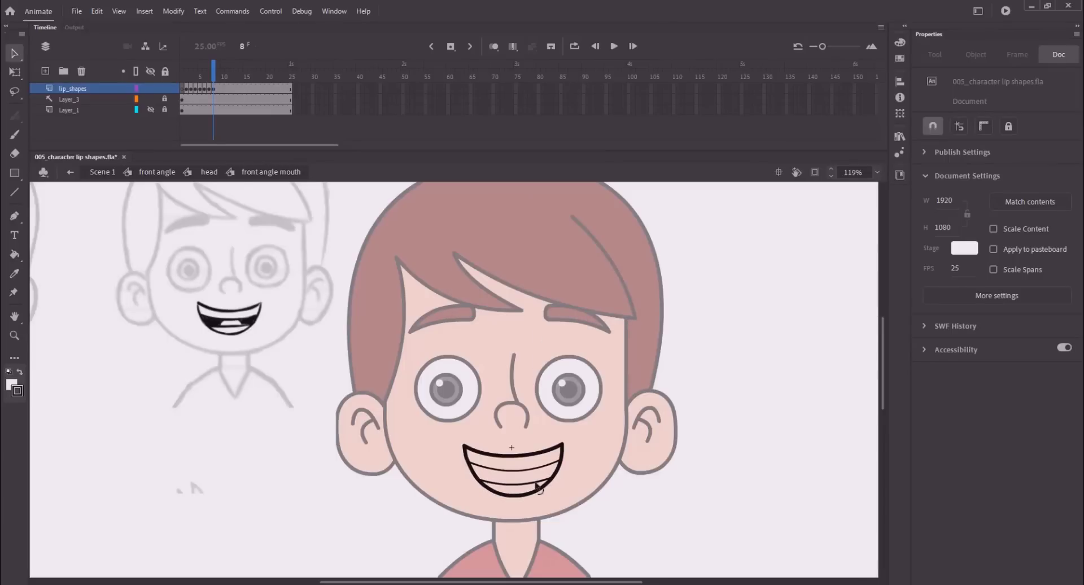
key(ctrl+s)
- Draw the tongue's left side as a short line between the two teeth lines, bowed outwards to the left
key(n)
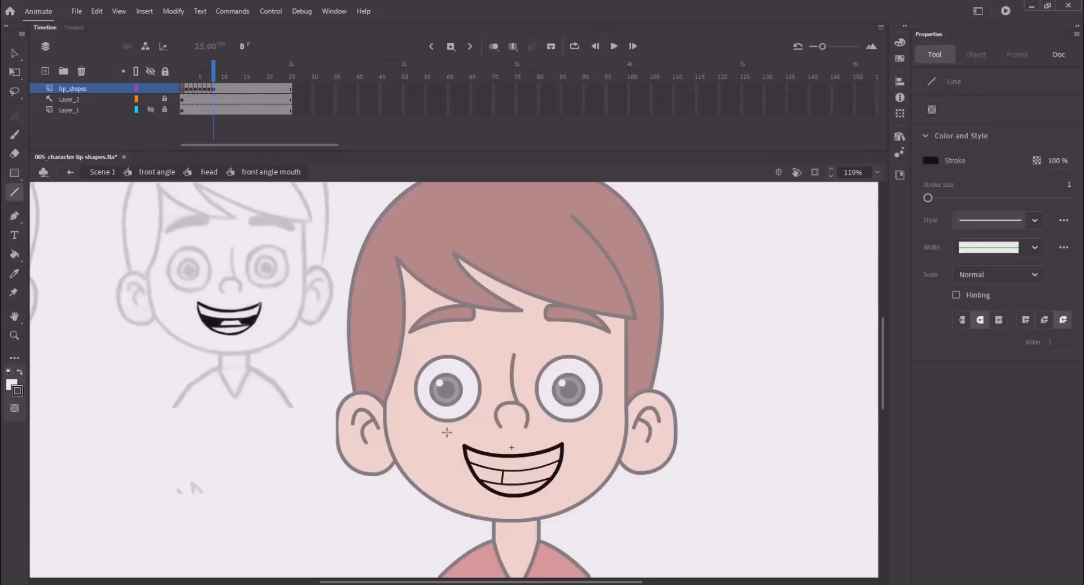
key(z)
drag(446, 427, 594, 518)
key(ctrl+minus)
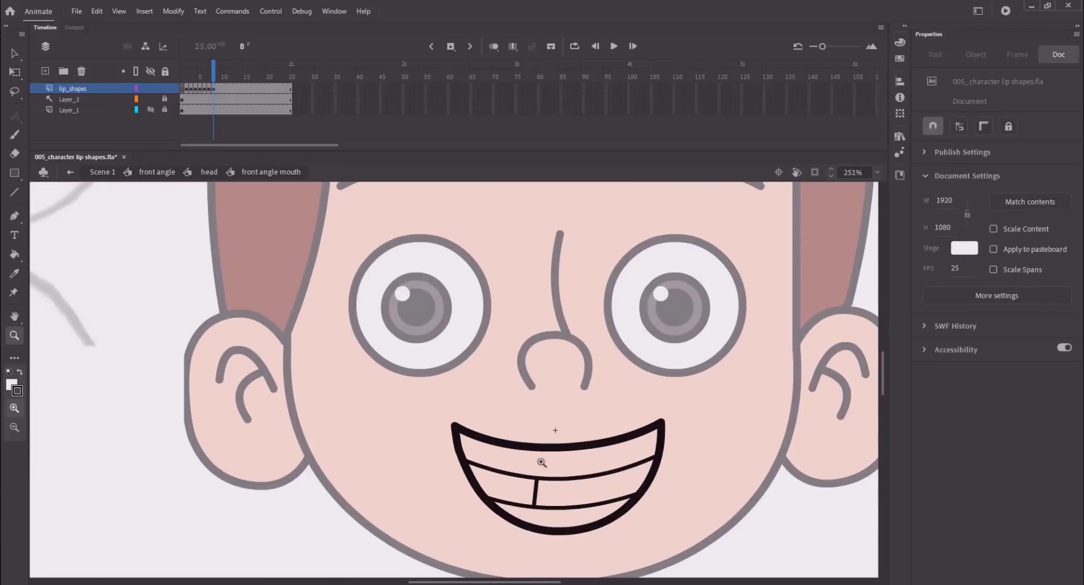
scroll(542, 463, down, 1)
key(v)
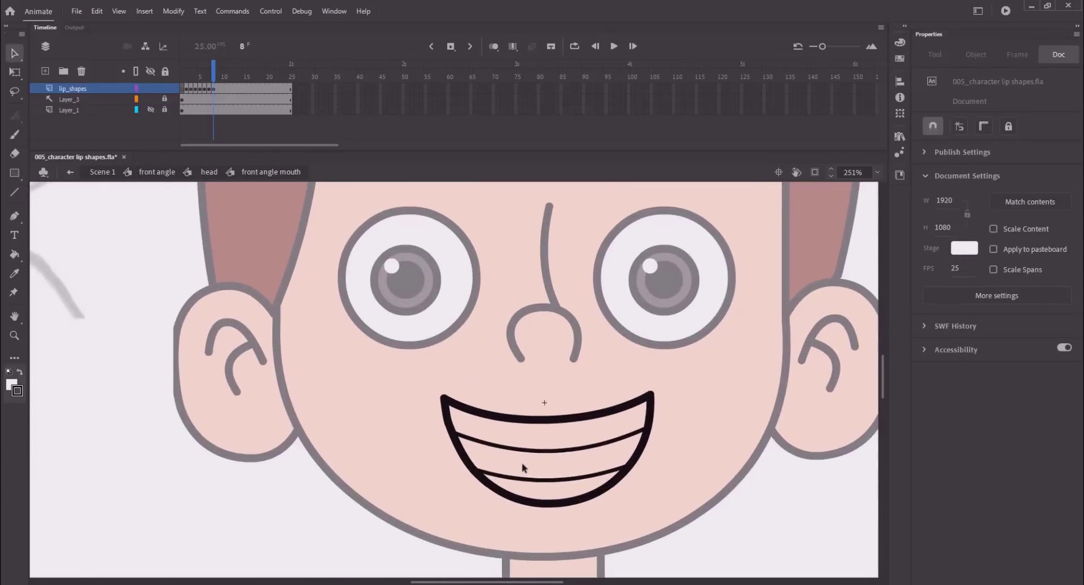
key(n)
mouse_move(522, 463)
mouse_down()
mouse_move(572, 463)
mouse_move(518, 455)
mouse_up()
key(v)
mouse_move(532, 460)
mouse_down()
mouse_move(518, 451)
mouse_move(535, 474)
mouse_move(520, 478)
mouse_move(513, 465)
mouse_up()
- Draw the tongue's right side as a matching short line between the teeth lines, bowed outwards to the right
key(n)
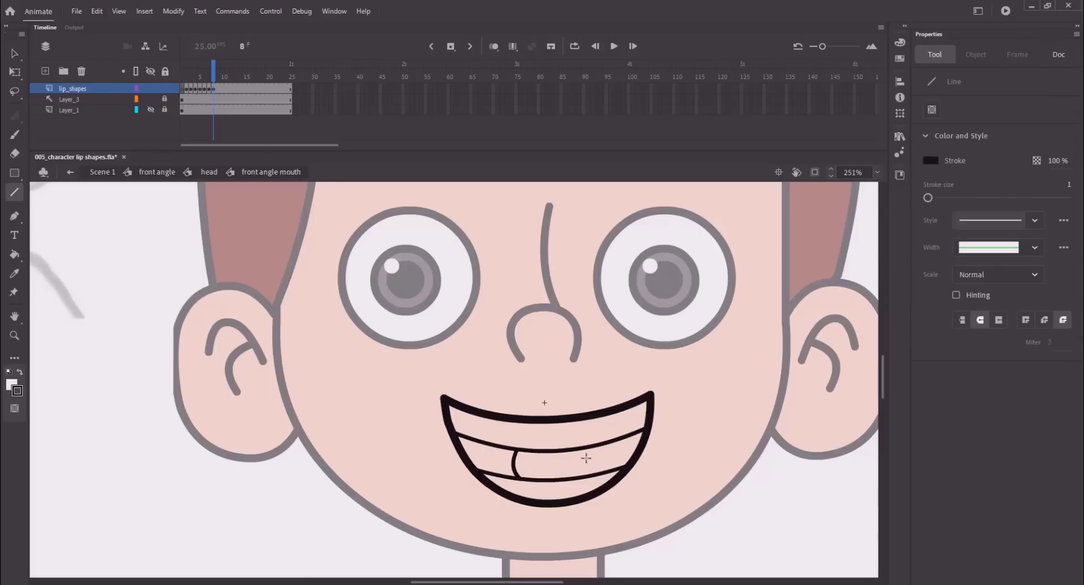
key(v)
mouse_move(587, 459)
mouse_down()
mouse_move(579, 450)
mouse_move(590, 478)
mouse_move(586, 466)
mouse_up()
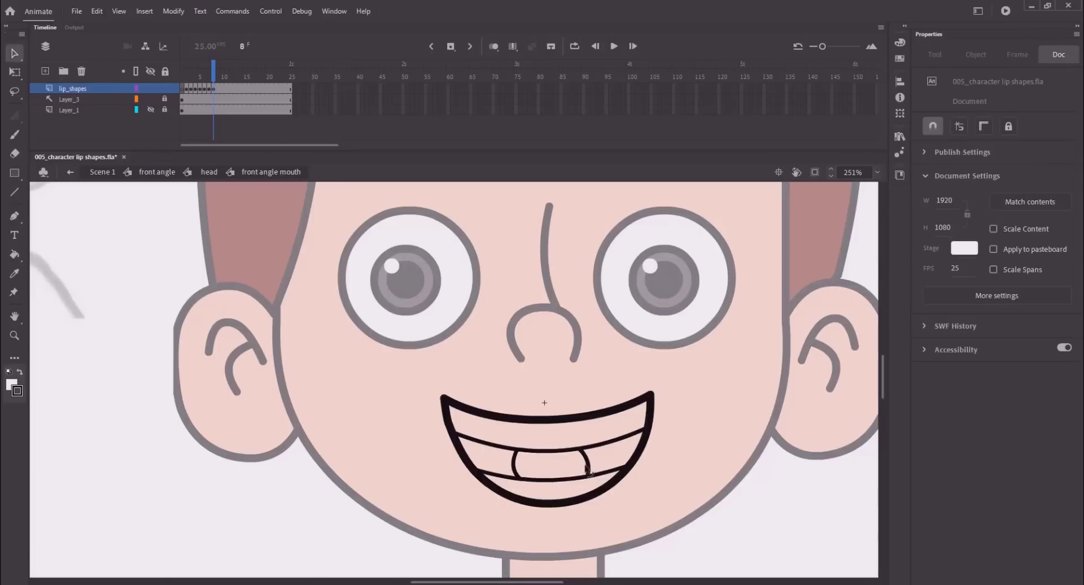
- Reduce the whole frame 8 mouth's height to about 23.9 and save the file
key(ctrl+a)
key(q)
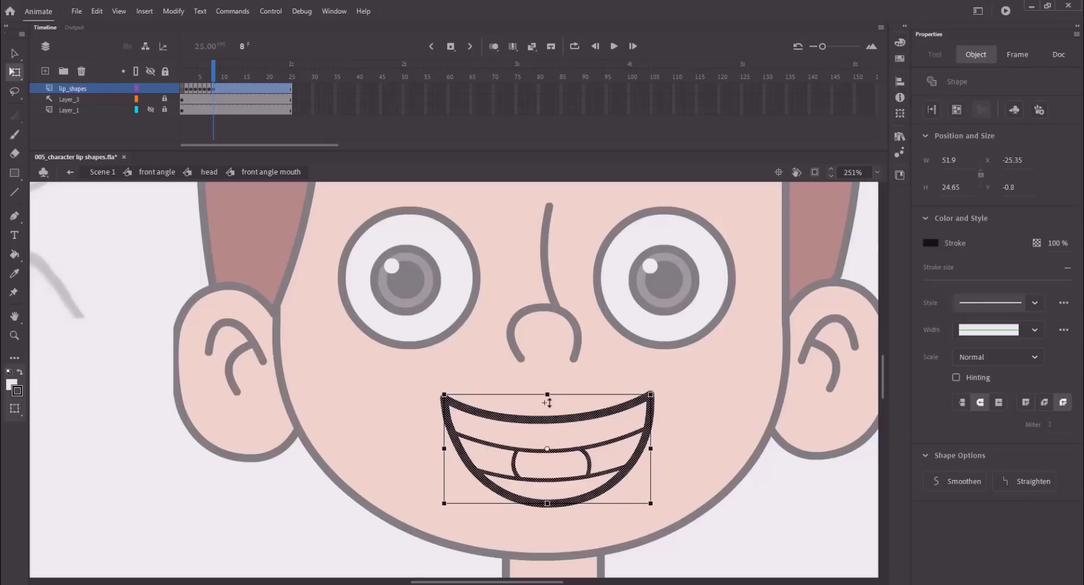
drag(547, 395, 546, 401)
click(526, 389)
drag(402, 371, 774, 547)
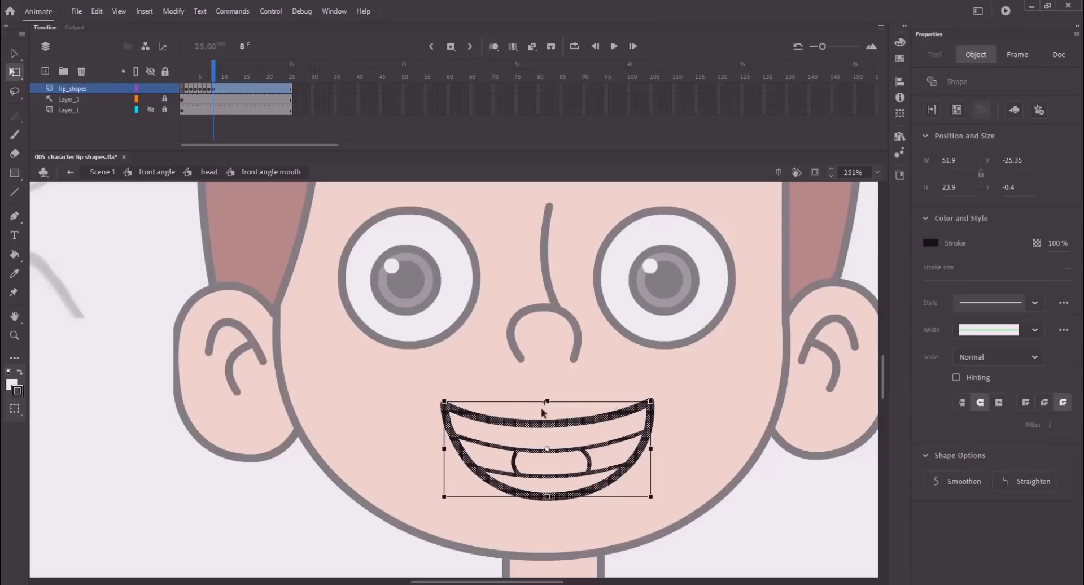
drag(530, 399, 533, 399)
click(393, 384)
key(ctrl+s)
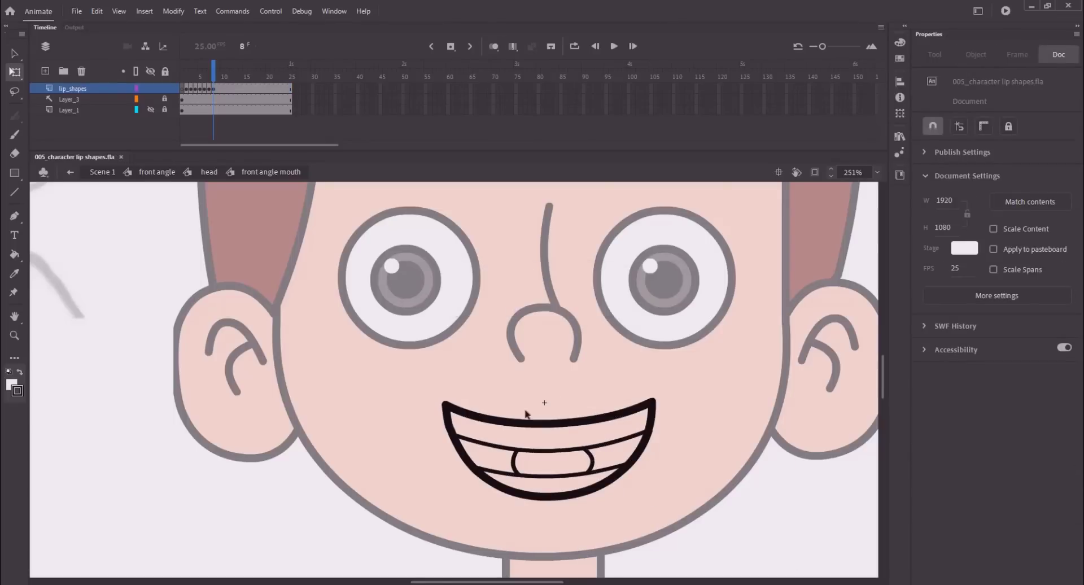
- Fill the upper and lower teeth of the frame 8 mouth with white and the tongue with bright red
scroll(537, 474, down, 2)
key(k)
click(930, 161)
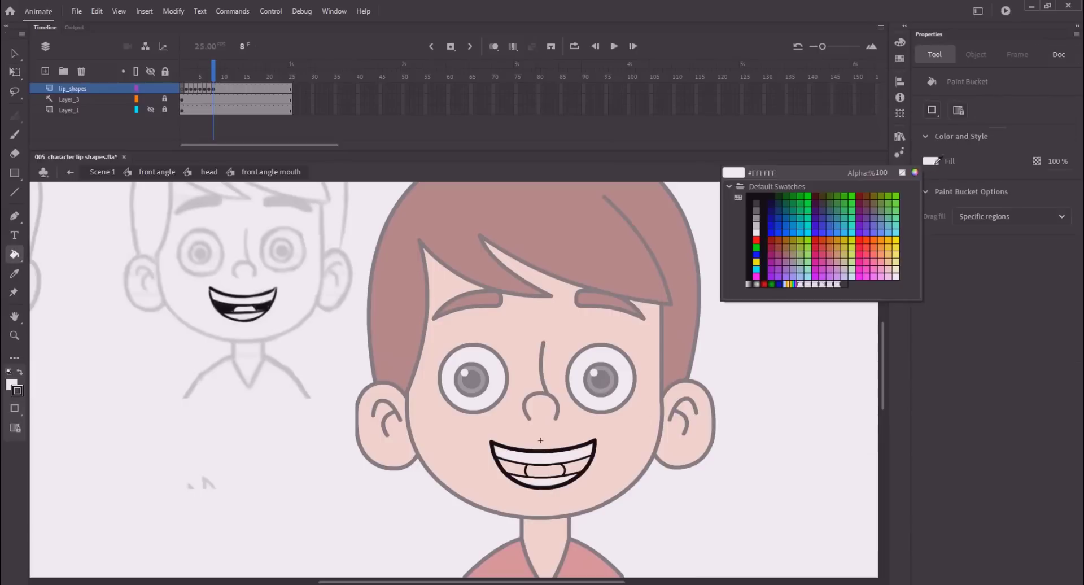
click(815, 244)
click(545, 472)
- Sample the dark red mouth interior from frame 3, fill the areas beside the frame 8 tongue with it, and save
drag(208, 81, 193, 80)
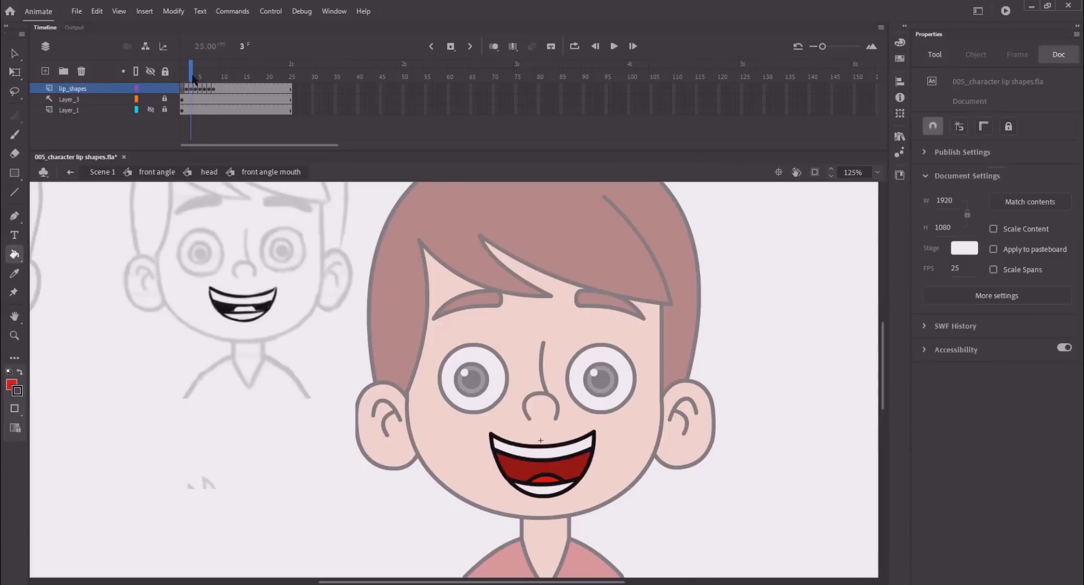
click(935, 55)
click(932, 161)
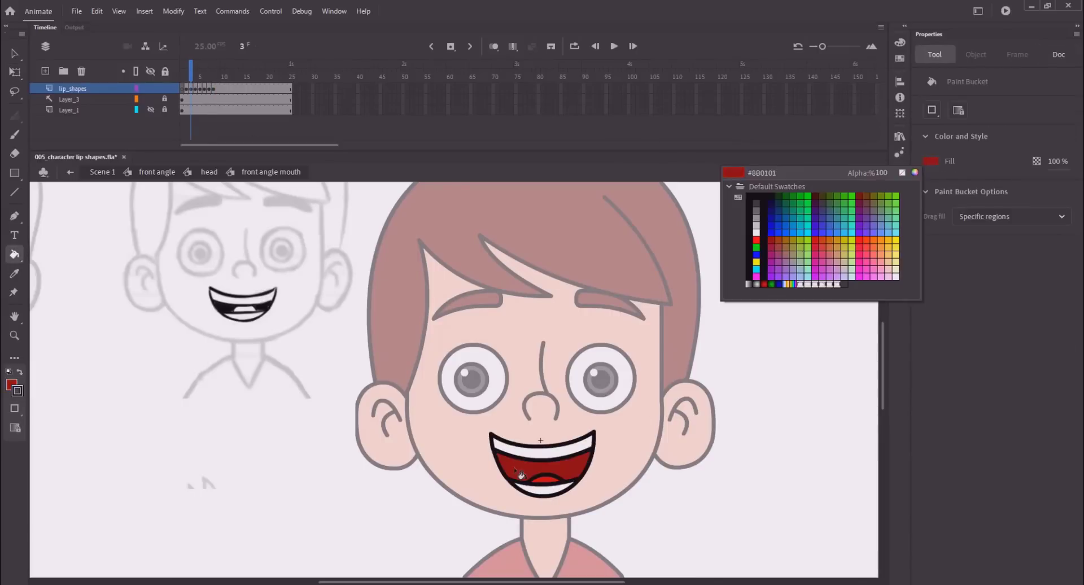
click(514, 467)
key(period)
key(period)
key(period)
key(period)
key(period)
key(ctrl+s)
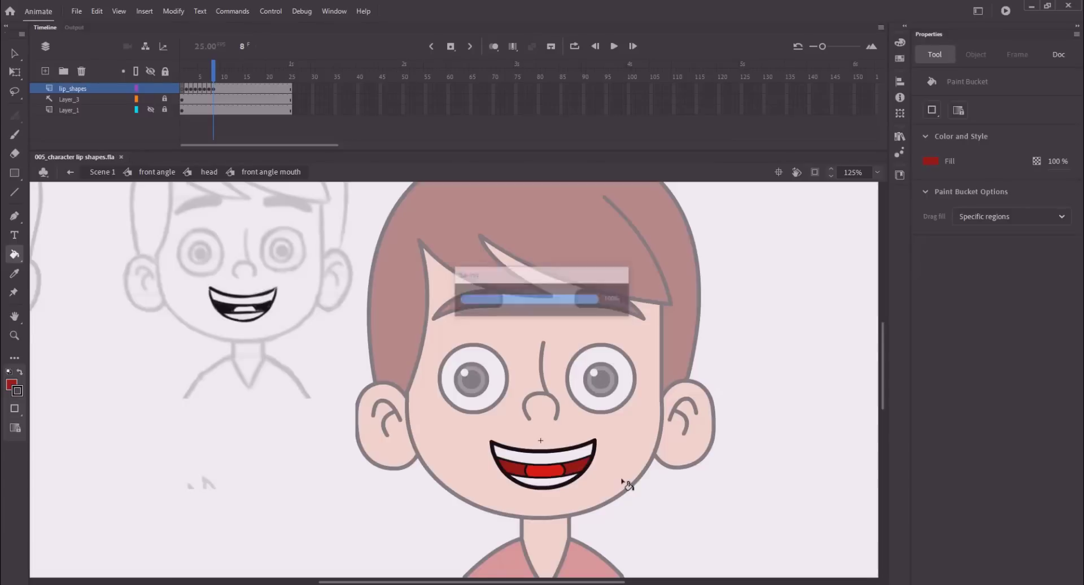
- Insert a blank keyframe at frame 9 of lip_shapes and paste in place the complete open mouth copied from frame 3
key(ctrl+2)
key(q)
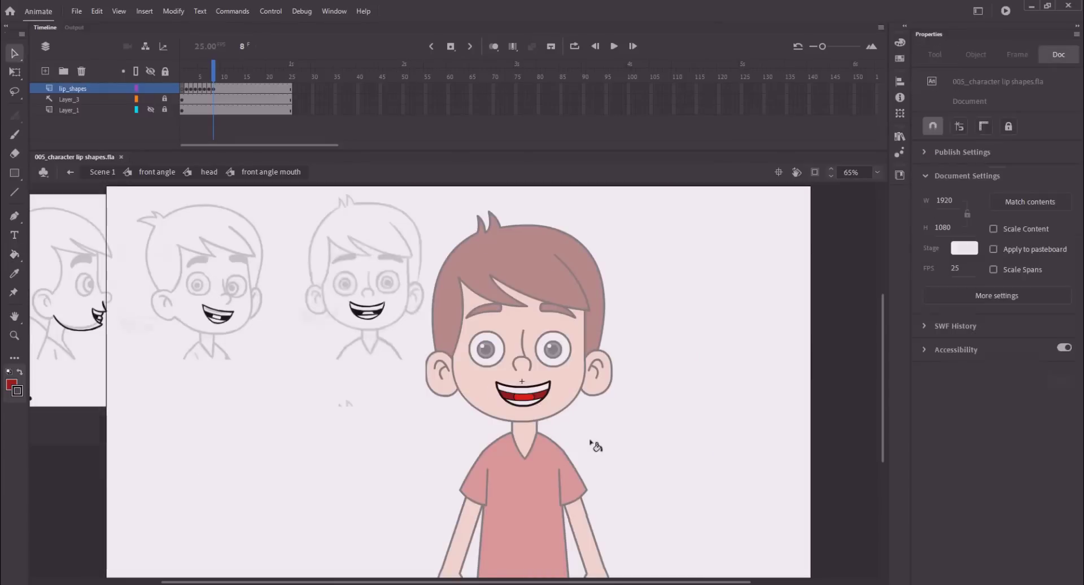
key(F7)
click(471, 370)
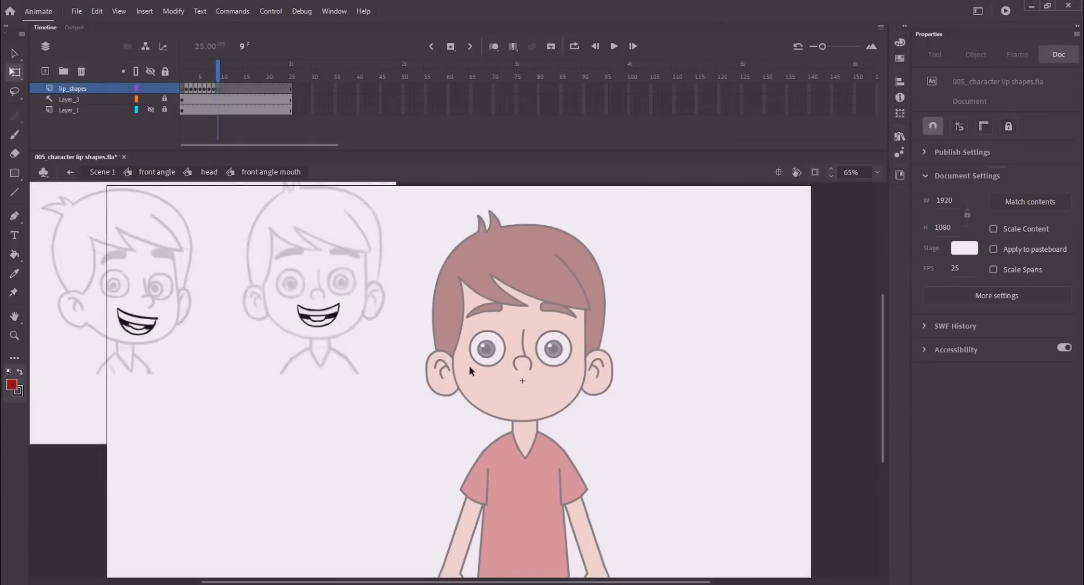
drag(212, 78, 190, 78)
key(ctrl+a)
key(ctrl+c)
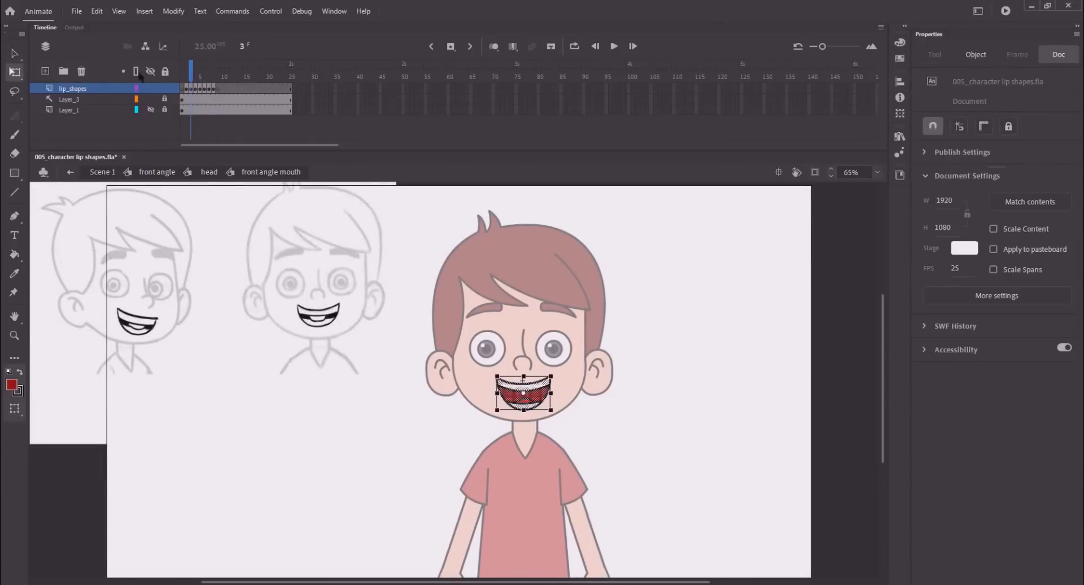
click(220, 76)
key(ctrl+shift+v)
- Delete the upper teeth fill and line and the red interior and tongue fills from the frame 9 mouth
key(z)
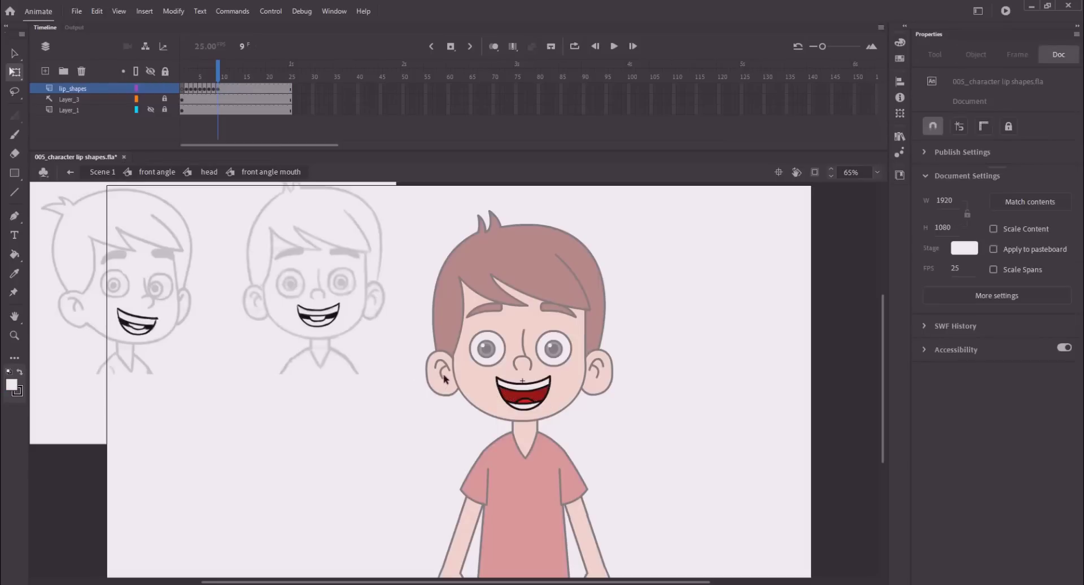
drag(458, 359, 611, 450)
key(ctrl+minus)
drag(358, 303, 503, 382)
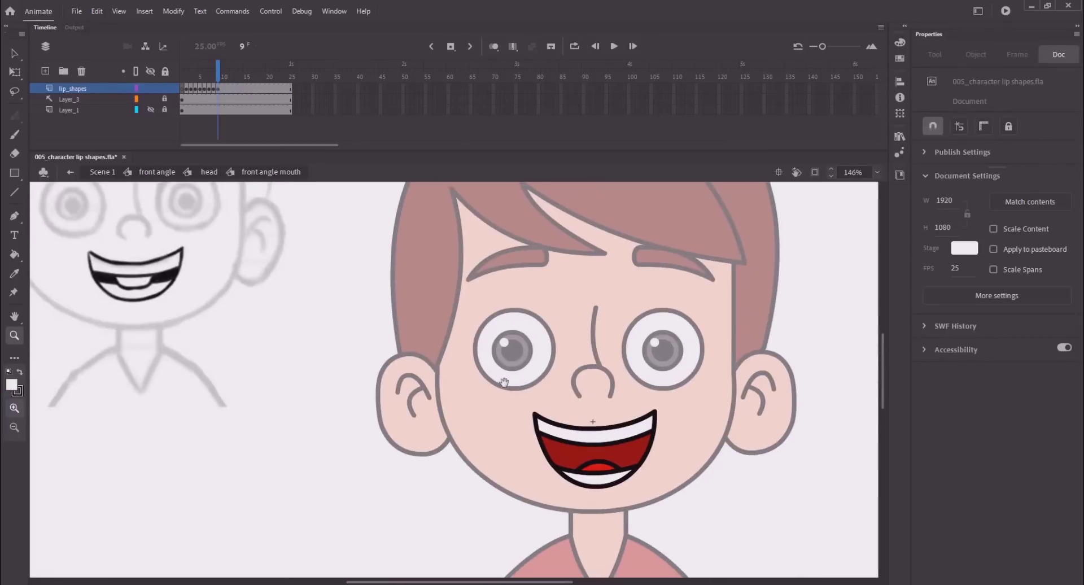
key(v)
click(559, 436)
key(Delete)
click(582, 459)
key(Delete)
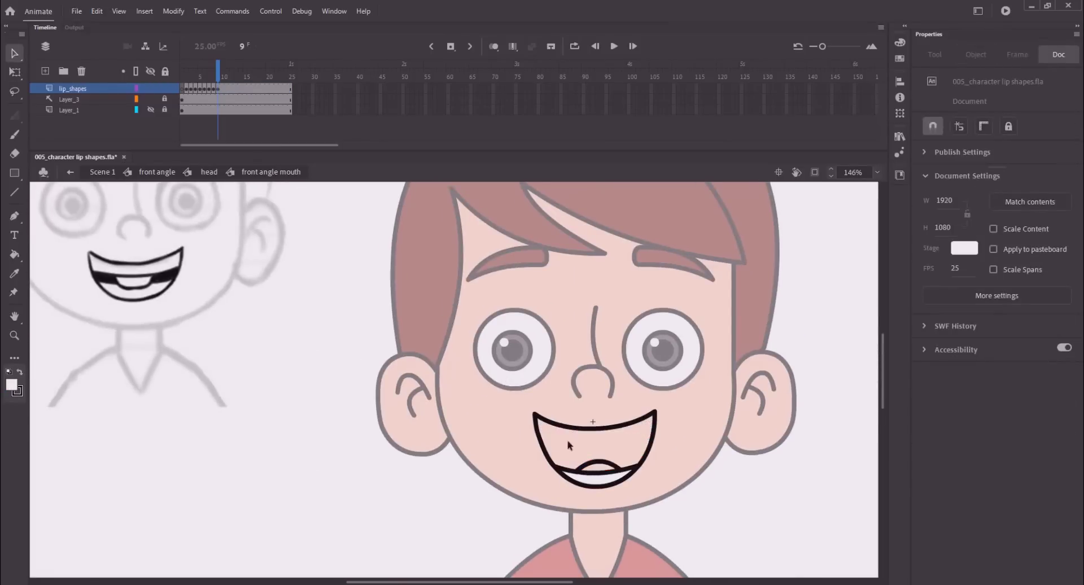
- Delete the lower teeth fill, the tongue curve and the lower teeth line from the frame 9 mouth, and save
click(589, 477)
key(Delete)
click(589, 463)
shift+click(595, 472)
key(Delete)
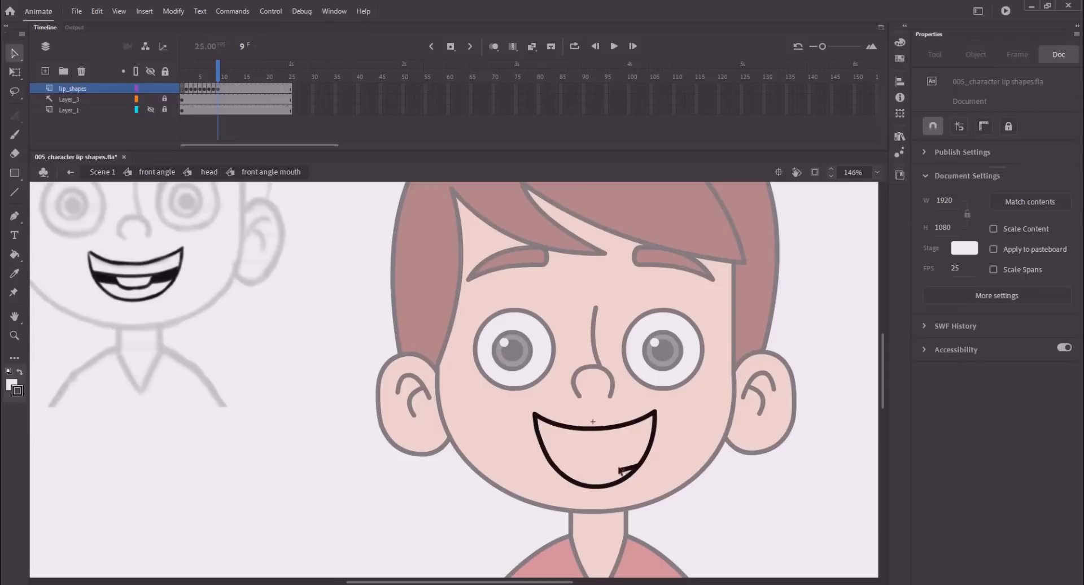
click(622, 470)
key(Delete)
key(ctrl+s)
- Squash the empty frame 9 lip outline slightly in height
key(ctrl+a)
key(q)
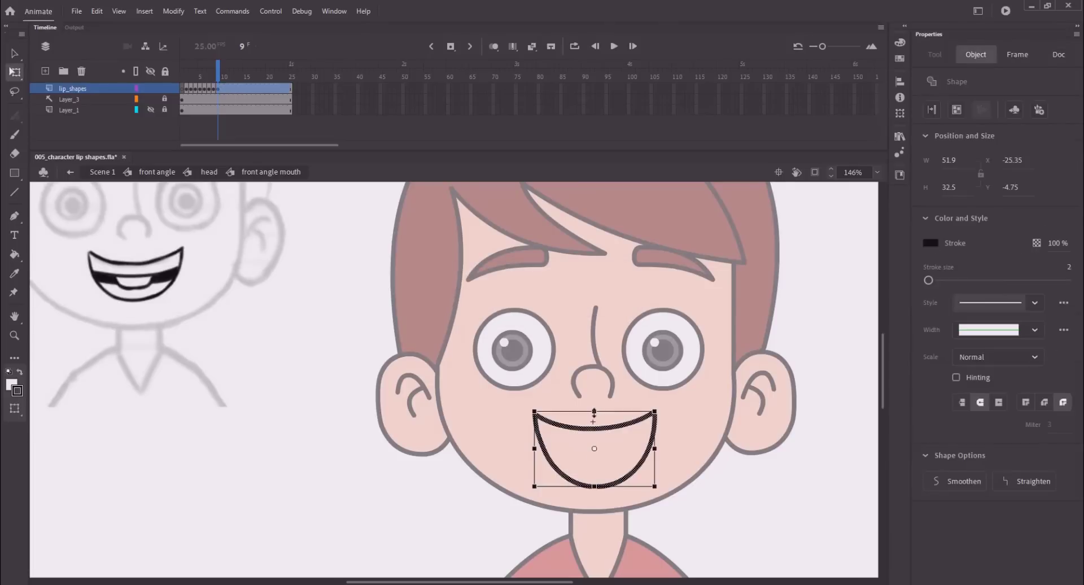
click(508, 436)
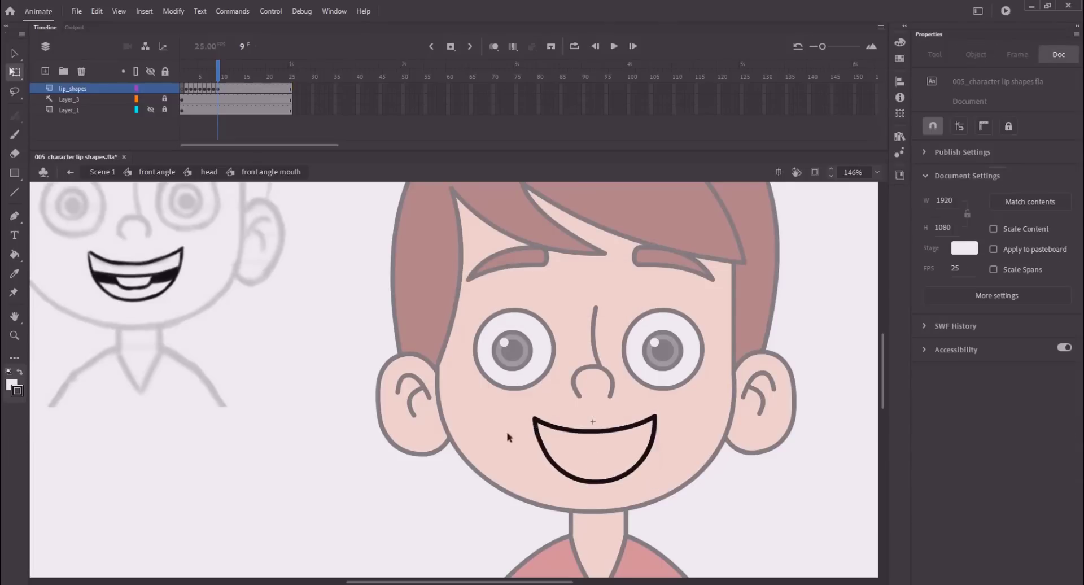
- Draw curved upper and lower teeth lines across the frame 9 mouth with stroke size 1, and save the file
key(n)
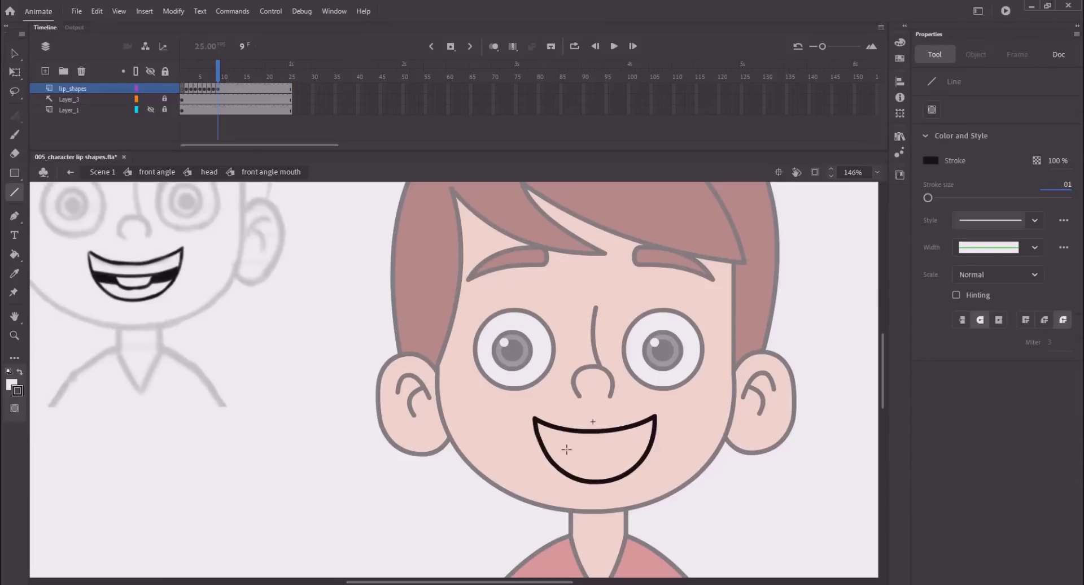
key(v)
drag(577, 451, 604, 449)
drag(544, 443, 614, 466)
key(n)
key(v)
key(ctrl+s)
- Create a separate group on frame 9 and draw the tongue in it, hanging from the upper teeth line with a rounded bottom
key(ctrl+g)
key(z)
drag(501, 382, 704, 511)
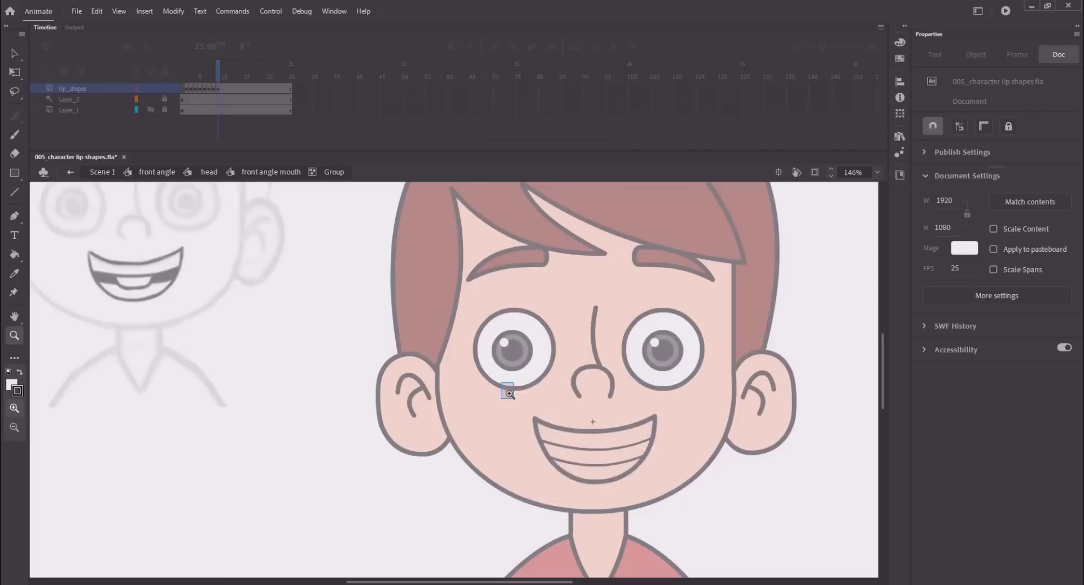
key(ctrl+minus)
drag(429, 333, 608, 375)
key(n)
mouse_move(595, 429)
mouse_down()
mouse_move(672, 429)
mouse_move(600, 438)
mouse_move(628, 452)
mouse_move(641, 430)
mouse_move(590, 424)
mouse_move(661, 424)
mouse_up()
key(v)
key(n)
key(v)
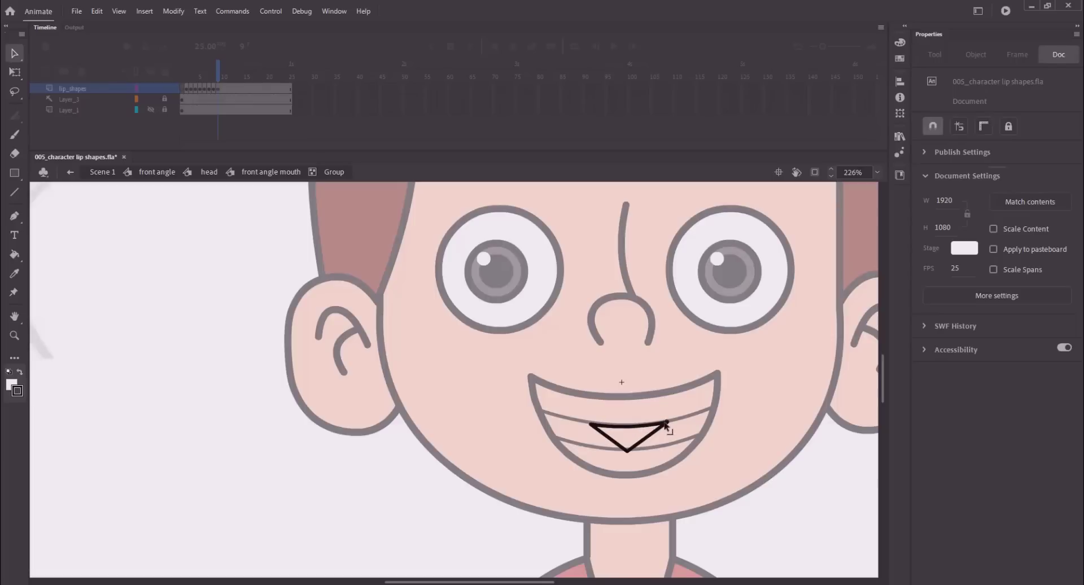
drag(591, 425, 657, 422)
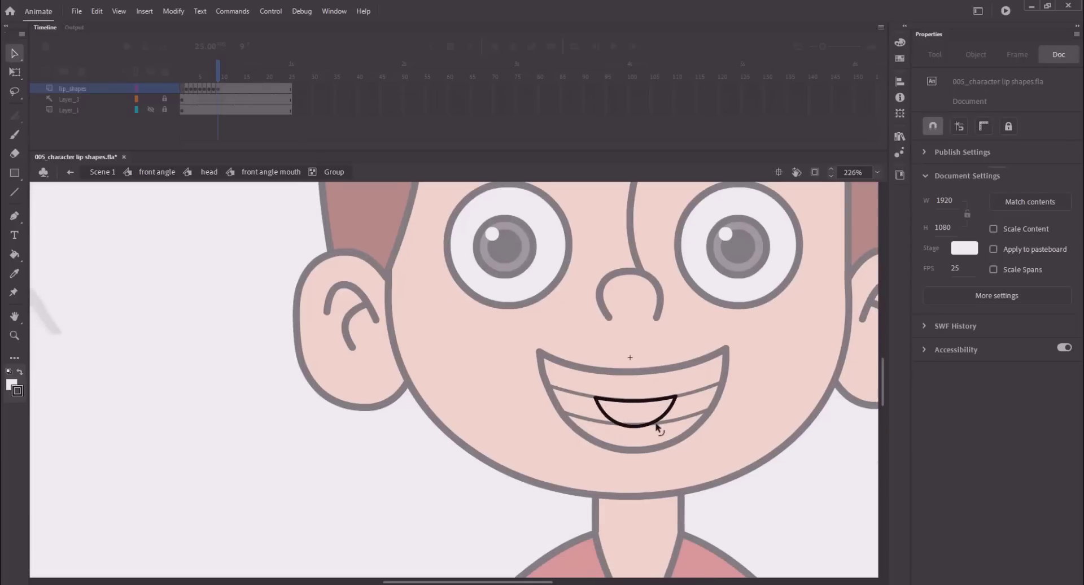
- Nudge the tongue's bottom curve slightly lower over the lower teeth and leave the group
click(606, 424)
key(Down)
key(Down)
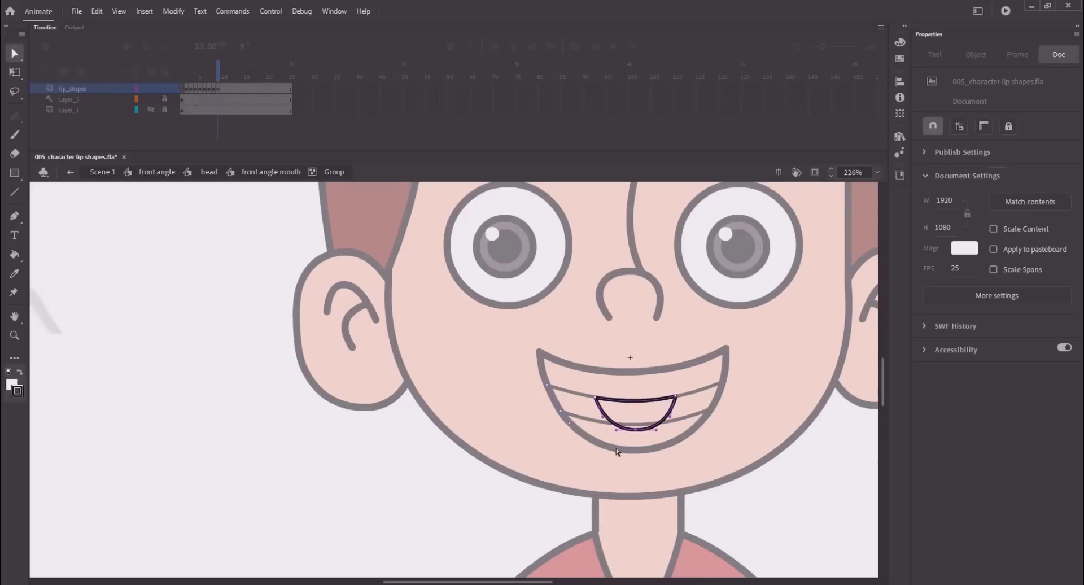
click(525, 429)
double_click(260, 299)
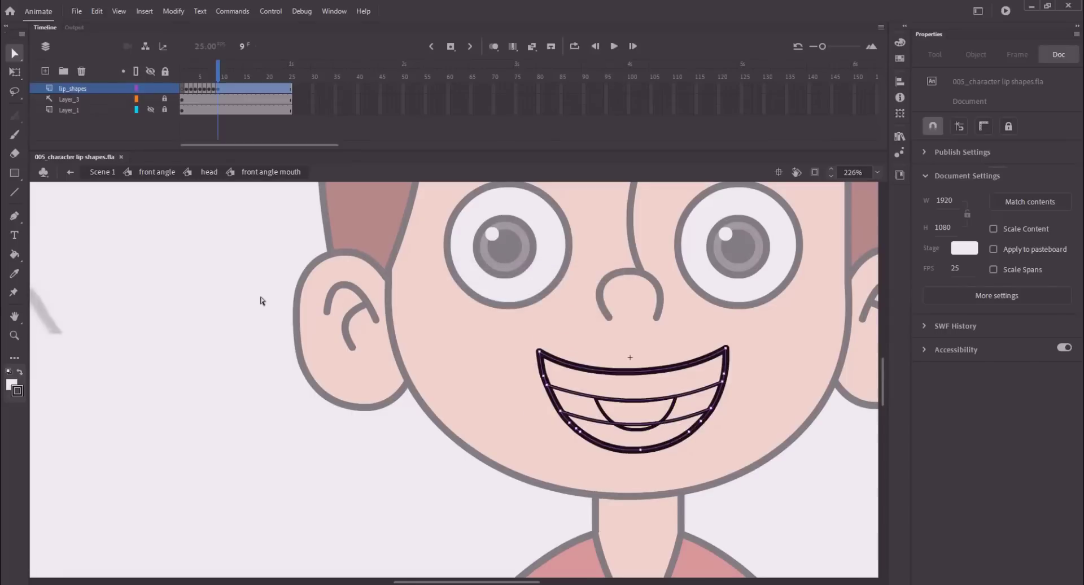
- Fill the upper and lower teeth of the frame 9 mouth with white
key(ctrl+minus)
key(k)
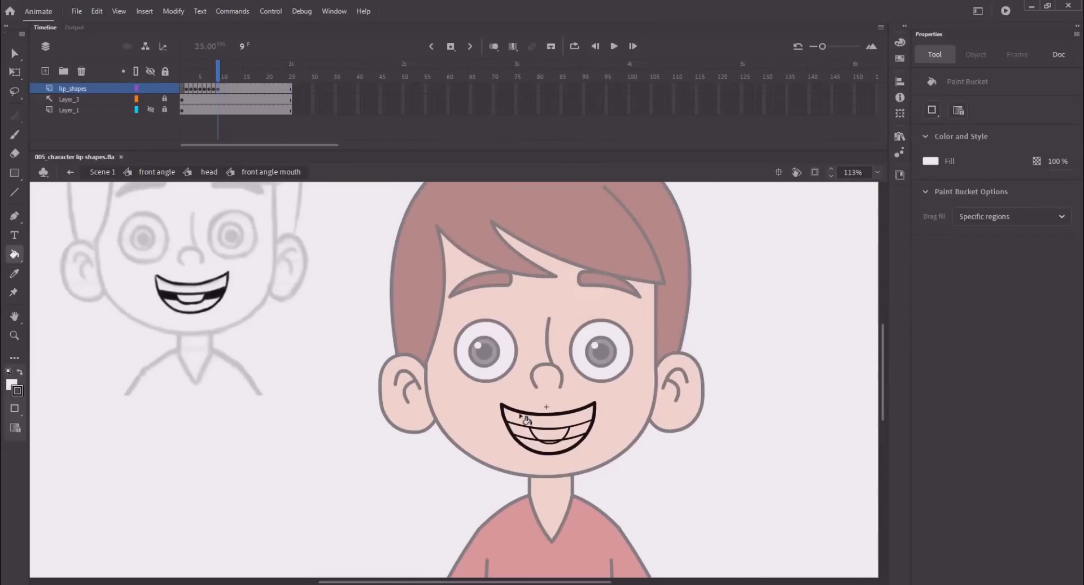
click(525, 419)
click(538, 449)
- Fill the frame 9 tongue with bright red inside its group, and return to the mouth symbol
click(931, 161)
click(753, 239)
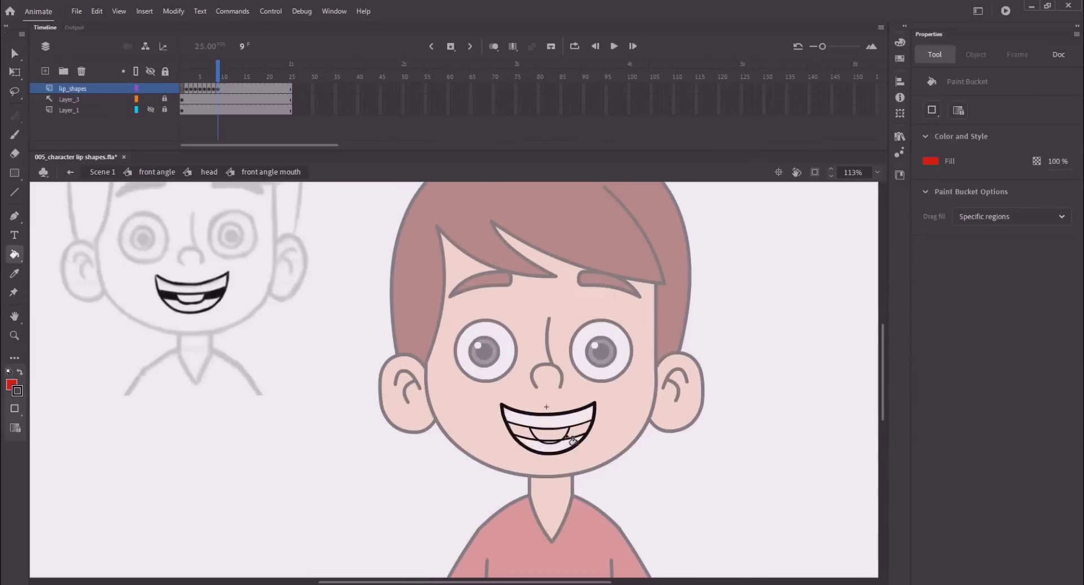
key(v)
double_click(567, 436)
key(k)
click(554, 436)
key(v)
double_click(296, 271)
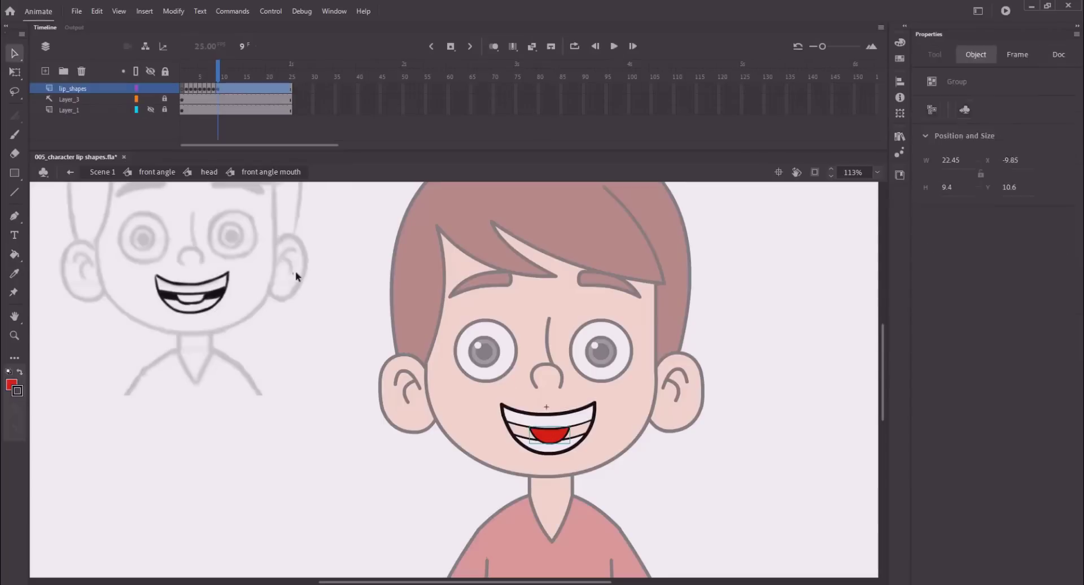
- Sample the dark red interior from the frame 8 mouth and fill the areas beside the frame 9 tongue with it
key(k)
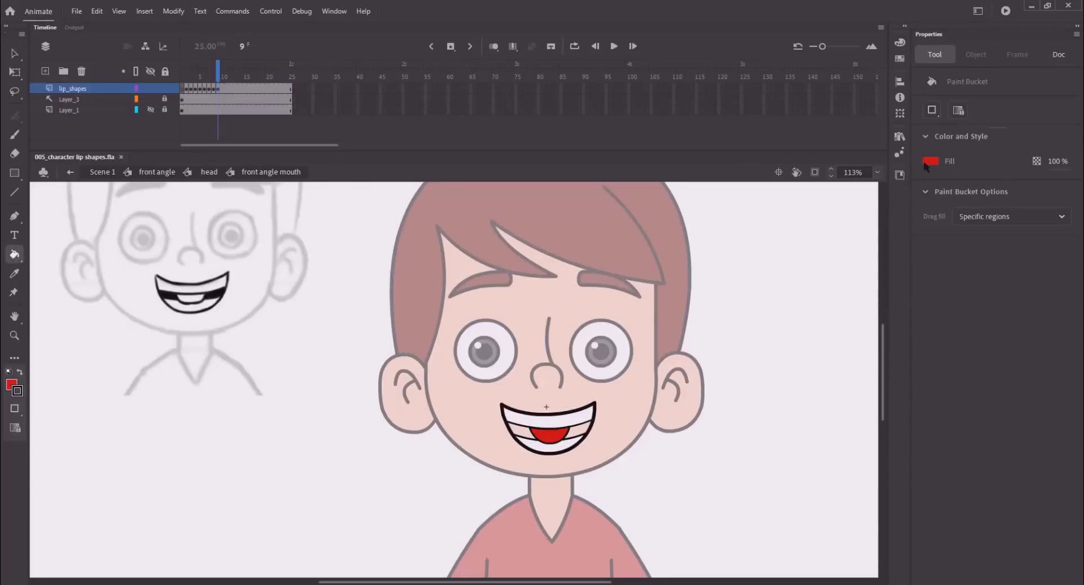
drag(219, 77, 213, 76)
key(k)
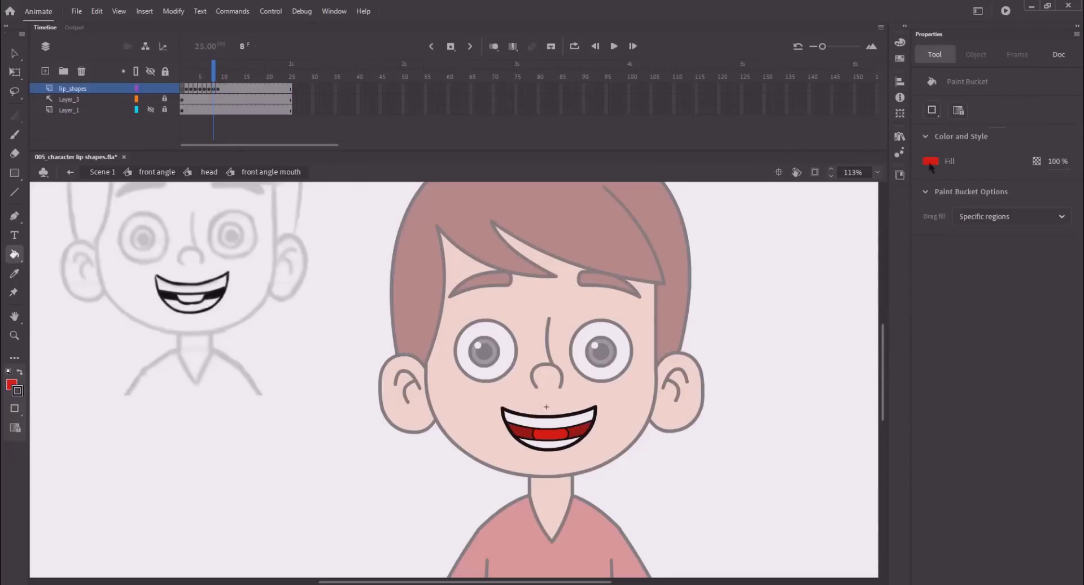
click(929, 162)
click(522, 428)
key(.)
drag(523, 432, 548, 402)
- Squash the complete frame 9 mouth, including its tongue group, slightly in height and deselect it
key(v)
key(ctrl+a)
key(q)
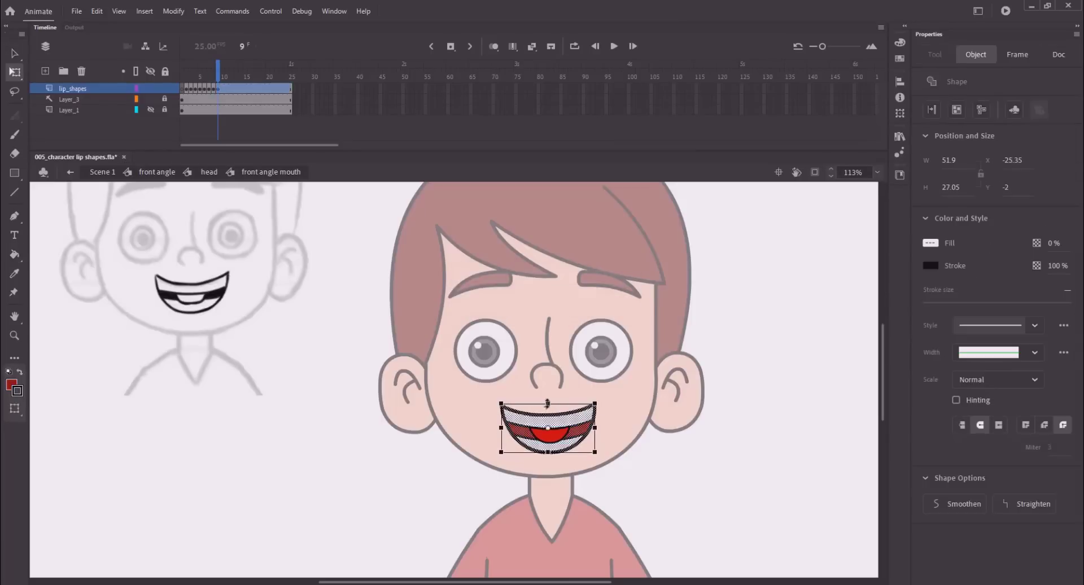
click(471, 415)
click(553, 440)
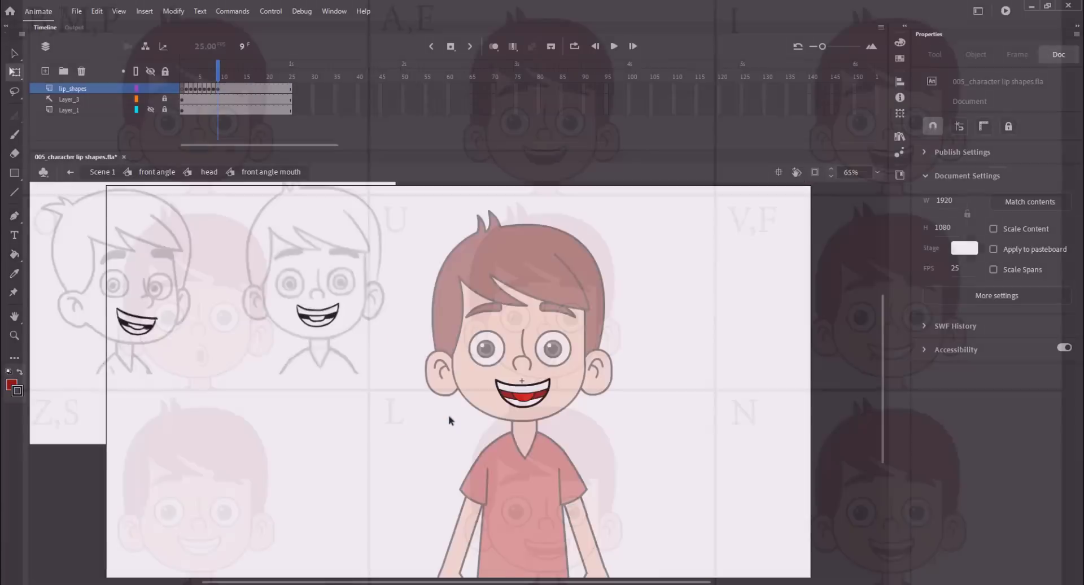